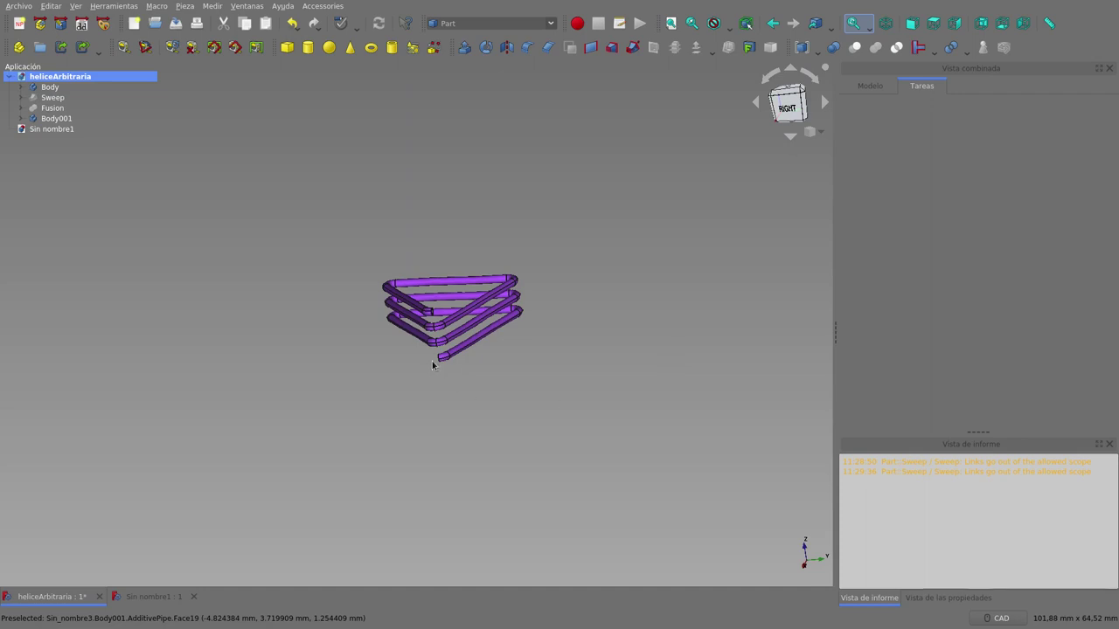
- Orbit the purple pipe model from several angles, briefly checking the empty Sin_nombre1 document
{"action": "scroll", "coordinate": [434, 329], "scroll_direction": "up", "scroll_amount": 5}
{"action": "scroll", "coordinate": [434, 330], "scroll_direction": "down", "scroll_amount": 3}
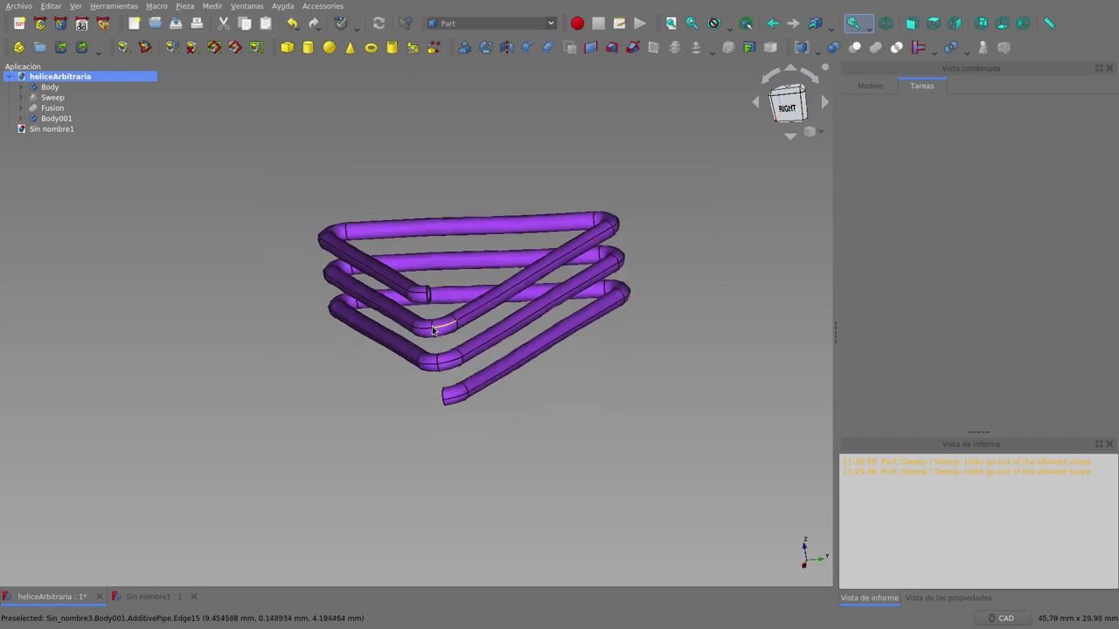
{"action": "middle_click_drag", "start_coordinate": [471, 219], "coordinate": [464, 252]}
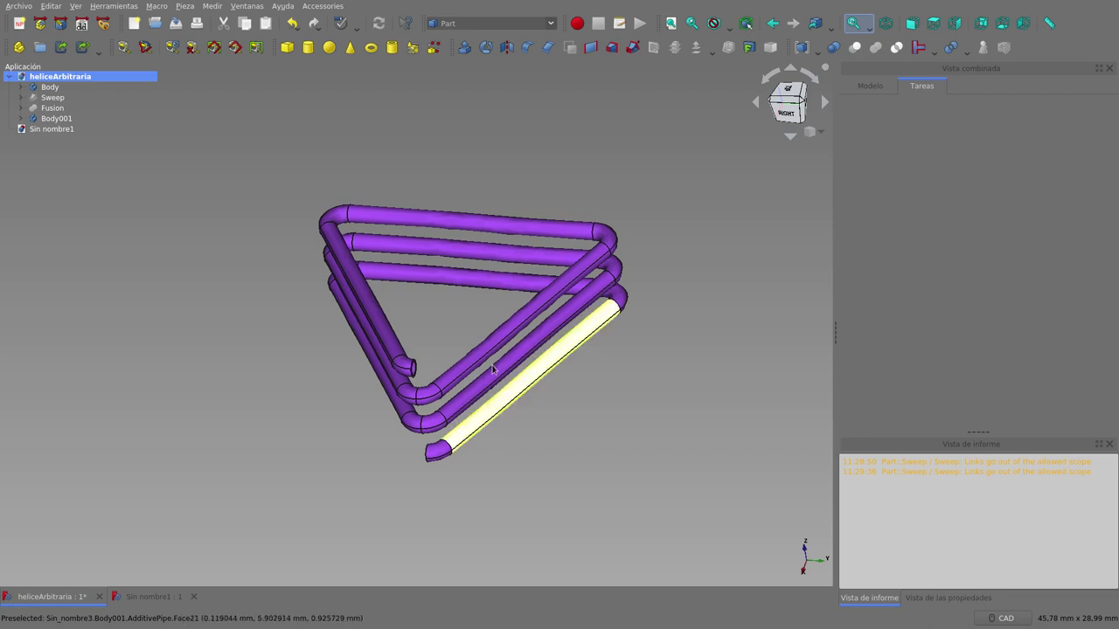
{"action": "mouse_move", "coordinate": [362, 369]}
{"action": "middle_mouse_down"}
{"action": "mouse_move", "coordinate": [388, 299]}
{"action": "mouse_move", "coordinate": [356, 352]}
{"action": "mouse_move", "coordinate": [342, 333]}
{"action": "middle_mouse_up"}
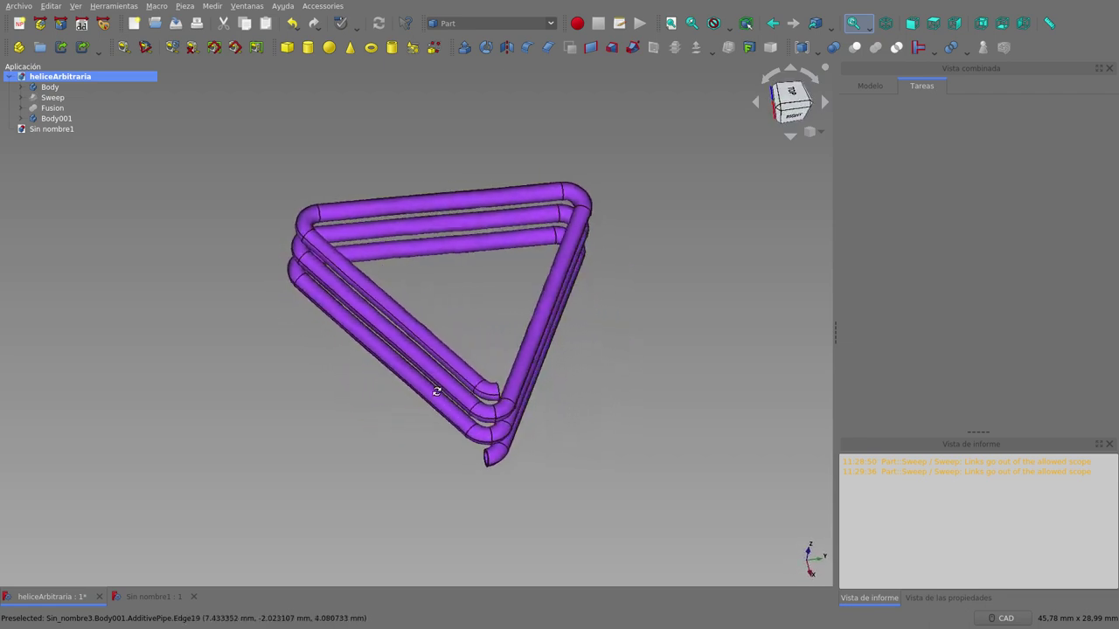
{"action": "mouse_move", "coordinate": [524, 390]}
{"action": "middle_mouse_down"}
{"action": "mouse_move", "coordinate": [545, 405]}
{"action": "mouse_move", "coordinate": [527, 390]}
{"action": "mouse_move", "coordinate": [540, 423]}
{"action": "mouse_move", "coordinate": [455, 410]}
{"action": "mouse_move", "coordinate": [644, 403]}
{"action": "middle_mouse_up"}
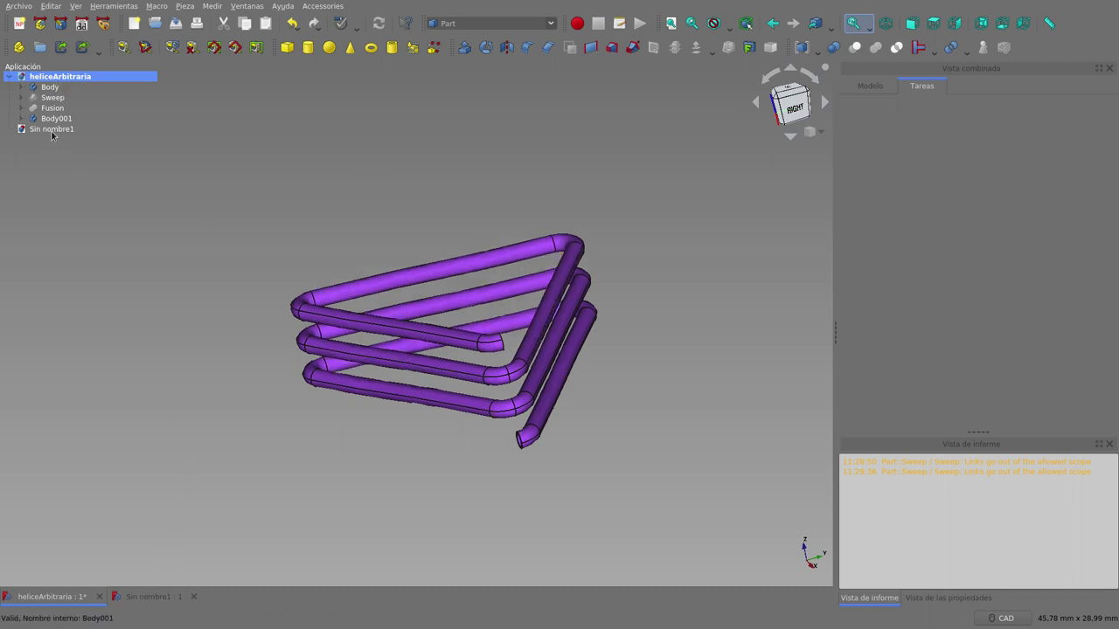
{"action": "left_click", "coordinate": [139, 600]}
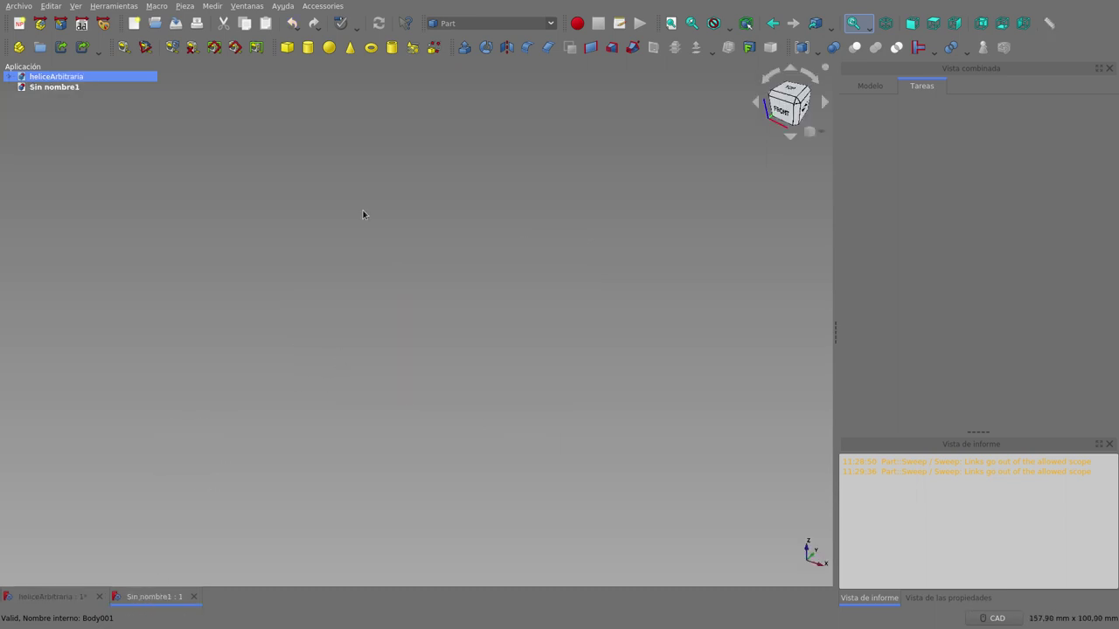
{"action": "left_click", "coordinate": [50, 597]}
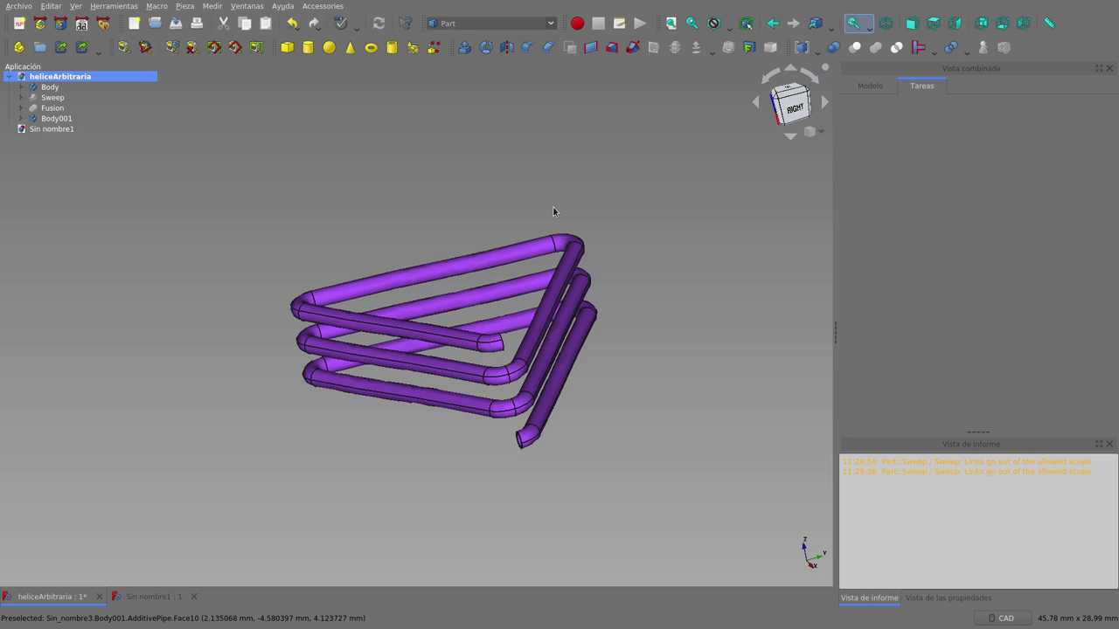
{"action": "scroll", "coordinate": [504, 299], "scroll_direction": "up", "scroll_amount": 2}
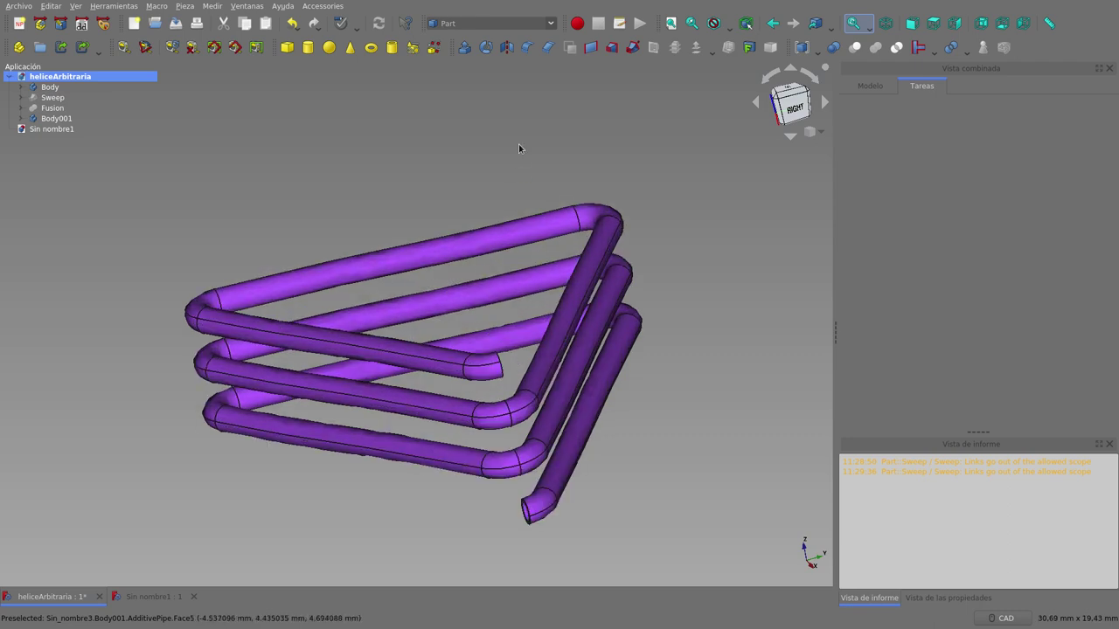
{"action": "middle_click_drag", "start_coordinate": [519, 145], "coordinate": [526, 165]}
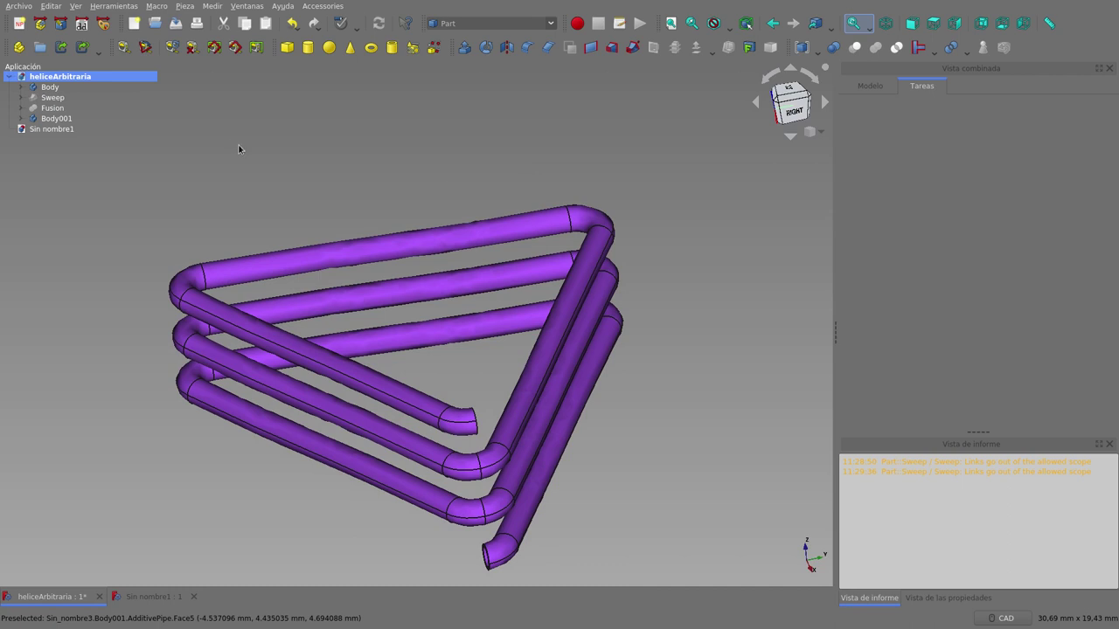
- Hide the Body001 pipes and show Body's triangular Sketch, Pad and Fillet solid
{"action": "left_click", "coordinate": [18, 89]}
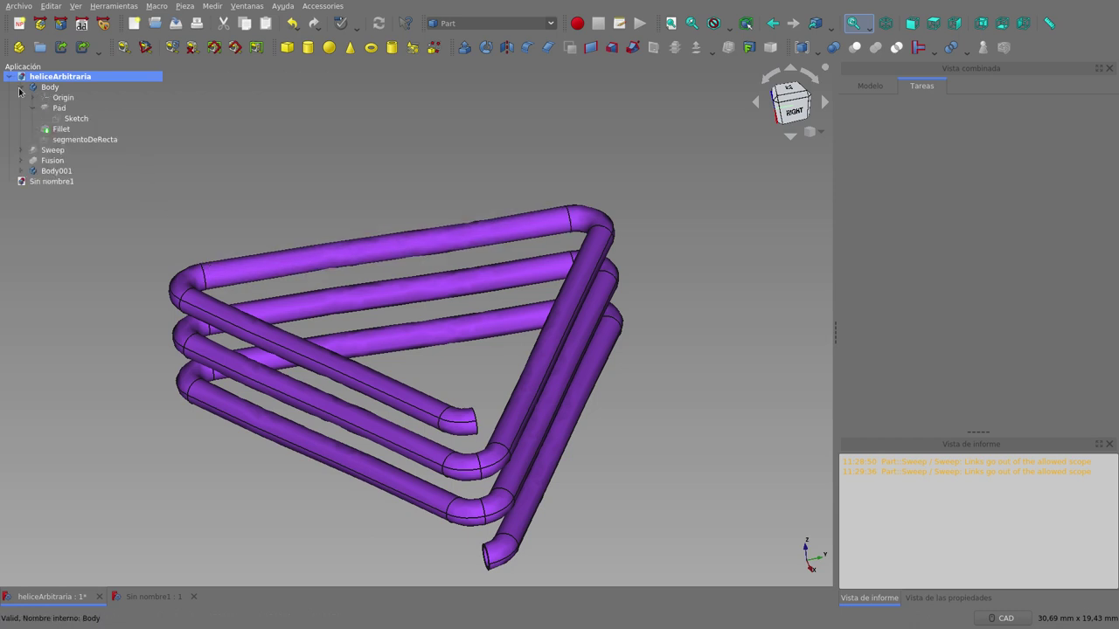
{"action": "left_click", "coordinate": [81, 119]}
{"action": "left_click", "coordinate": [64, 171]}
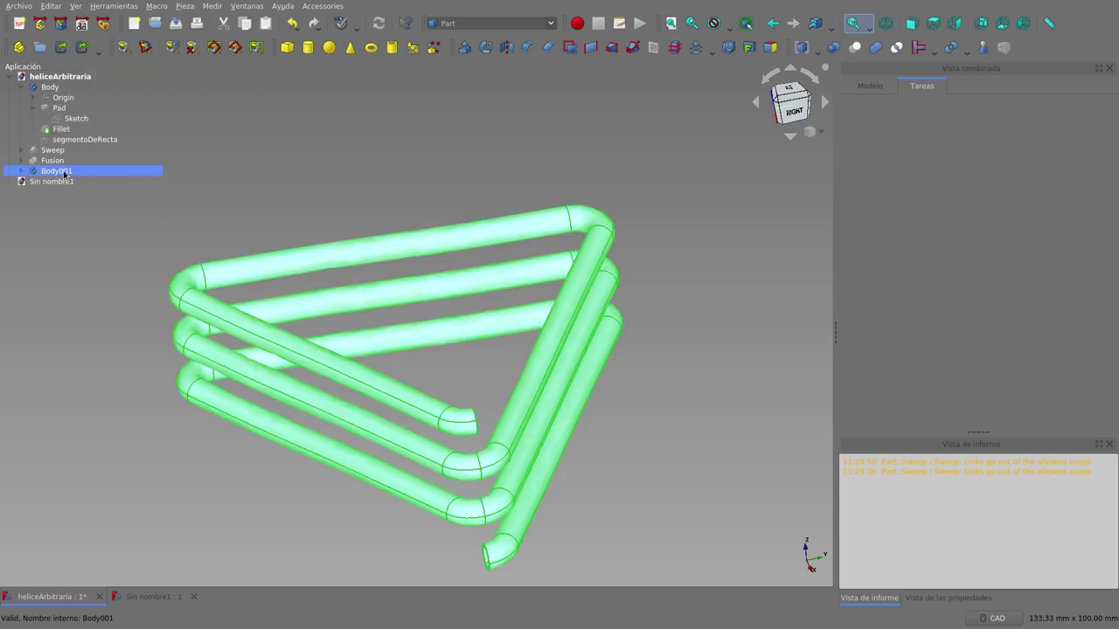
{"action": "key", "text": "space"}
{"action": "left_click", "coordinate": [76, 118]}
{"action": "key", "text": "space"}
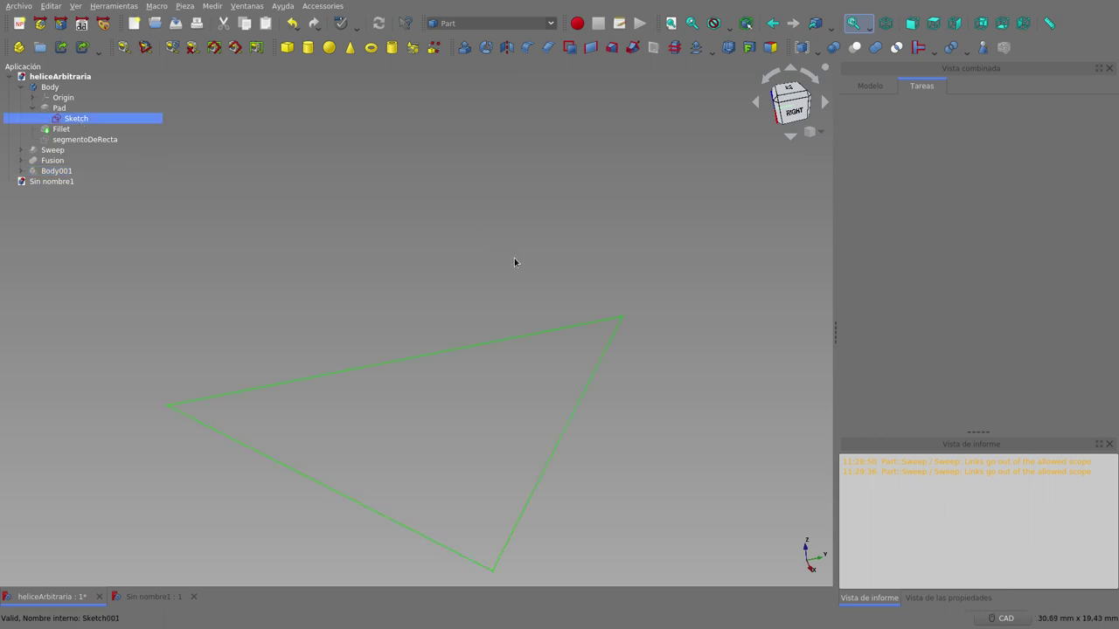
{"action": "left_click", "coordinate": [62, 108]}
{"action": "key", "text": "space"}
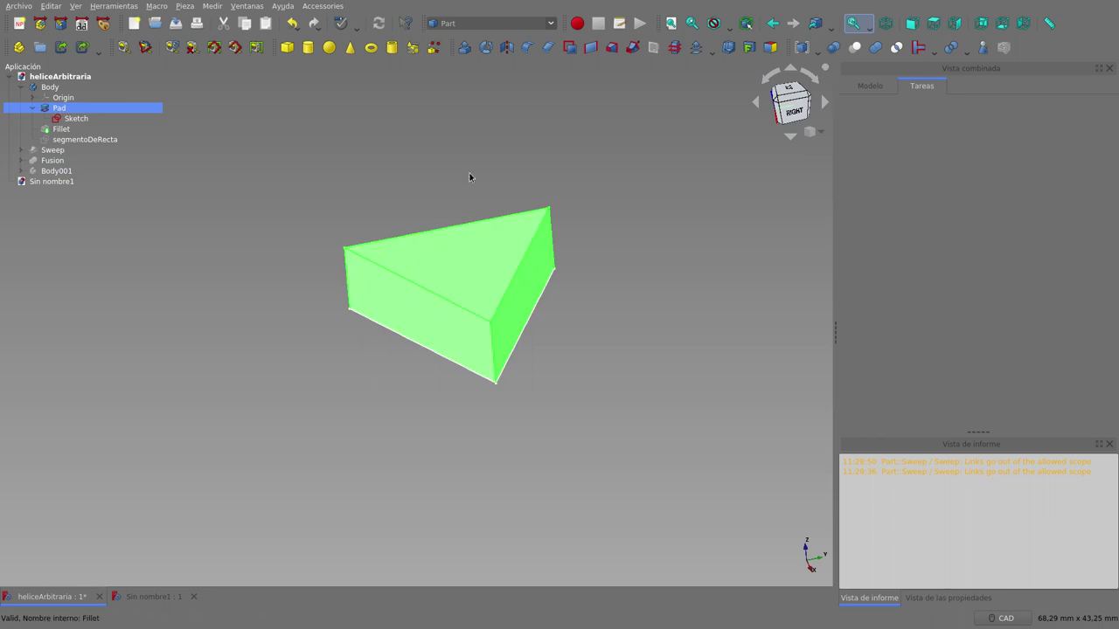
{"action": "left_click", "coordinate": [75, 131]}
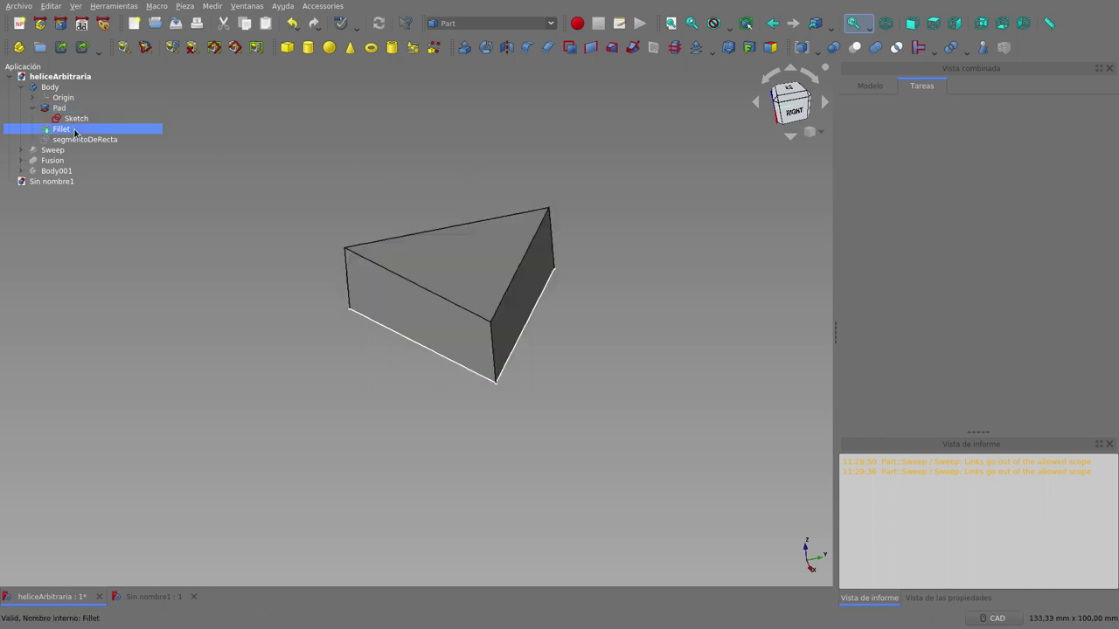
{"action": "key", "text": "space"}
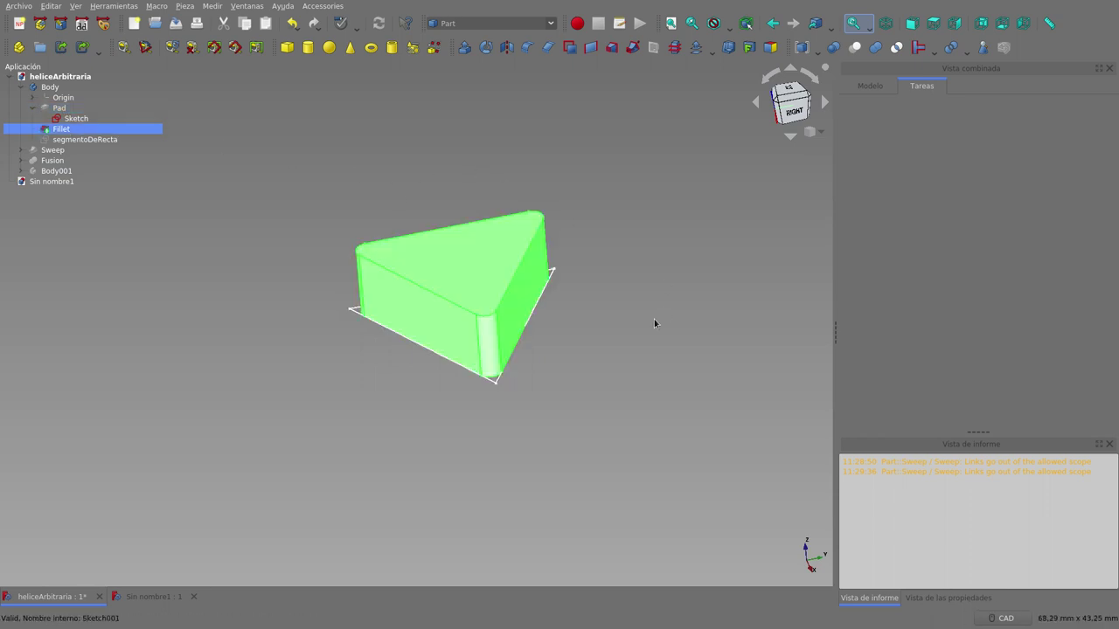
- Hide the triangular sketch and show the segmentoDeRecta straight segment
{"action": "left_click", "coordinate": [628, 319]}
{"action": "left_click", "coordinate": [70, 120]}
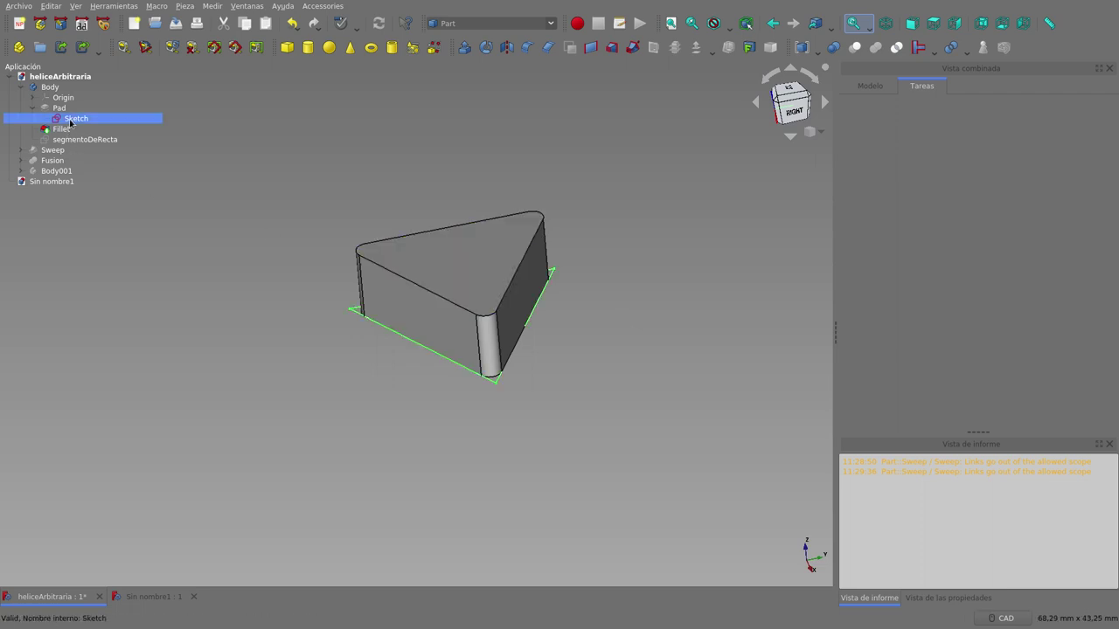
{"action": "key", "text": "space"}
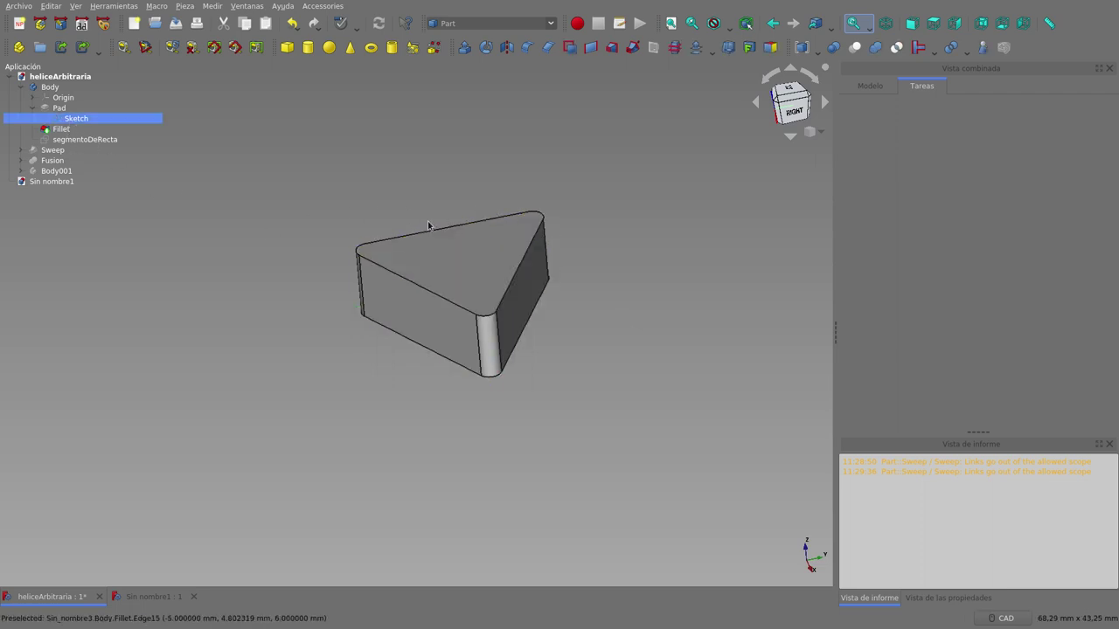
{"action": "left_click", "coordinate": [87, 140]}
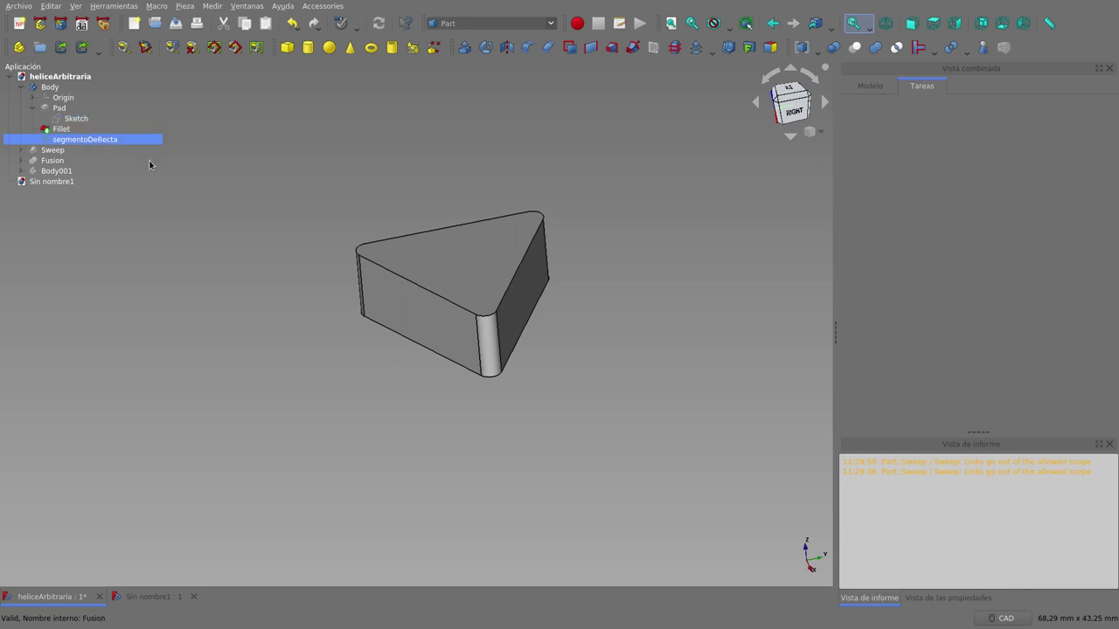
{"action": "key", "text": "space"}
- Orbit to inspect the filleted solid's underside and top fillets, then collapse Body
{"action": "mouse_move", "coordinate": [372, 376]}
{"action": "middle_mouse_down"}
{"action": "mouse_move", "coordinate": [407, 337]}
{"action": "mouse_move", "coordinate": [429, 230]}
{"action": "middle_mouse_up"}
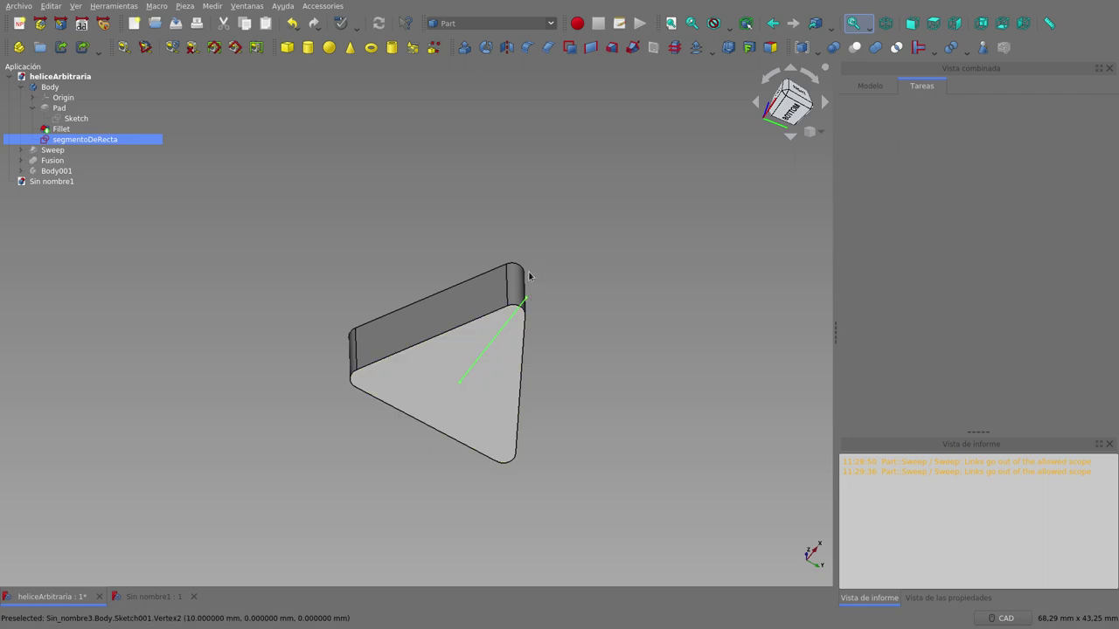
{"action": "middle_click_drag", "start_coordinate": [529, 276], "coordinate": [522, 349]}
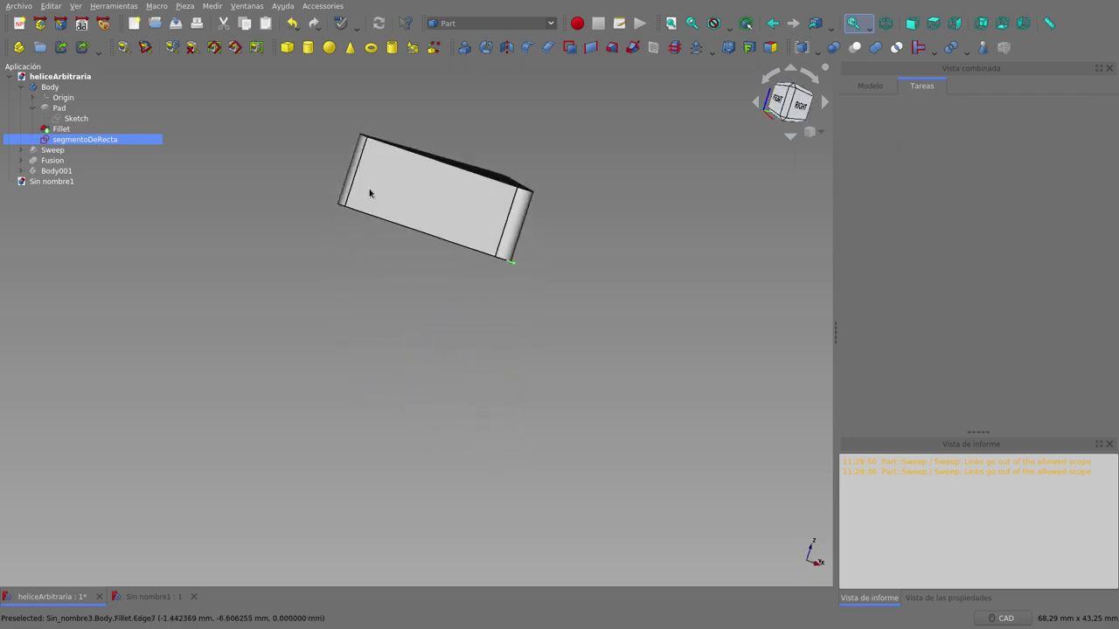
{"action": "right_click", "coordinate": [399, 170]}
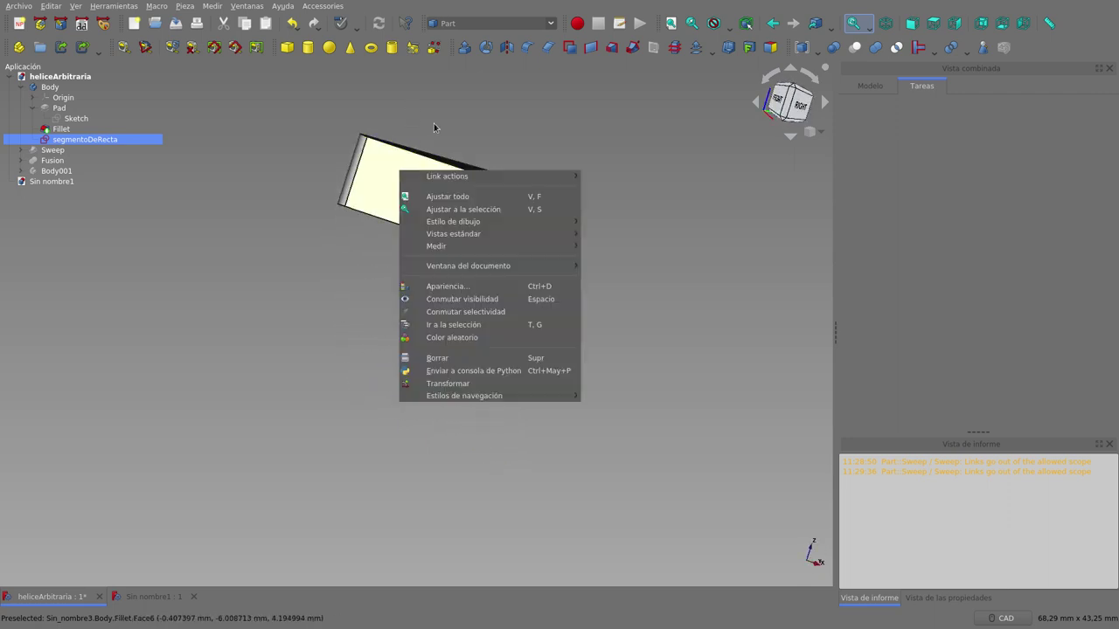
{"action": "left_click", "coordinate": [433, 123]}
{"action": "middle_click_drag", "start_coordinate": [444, 113], "coordinate": [409, 442]}
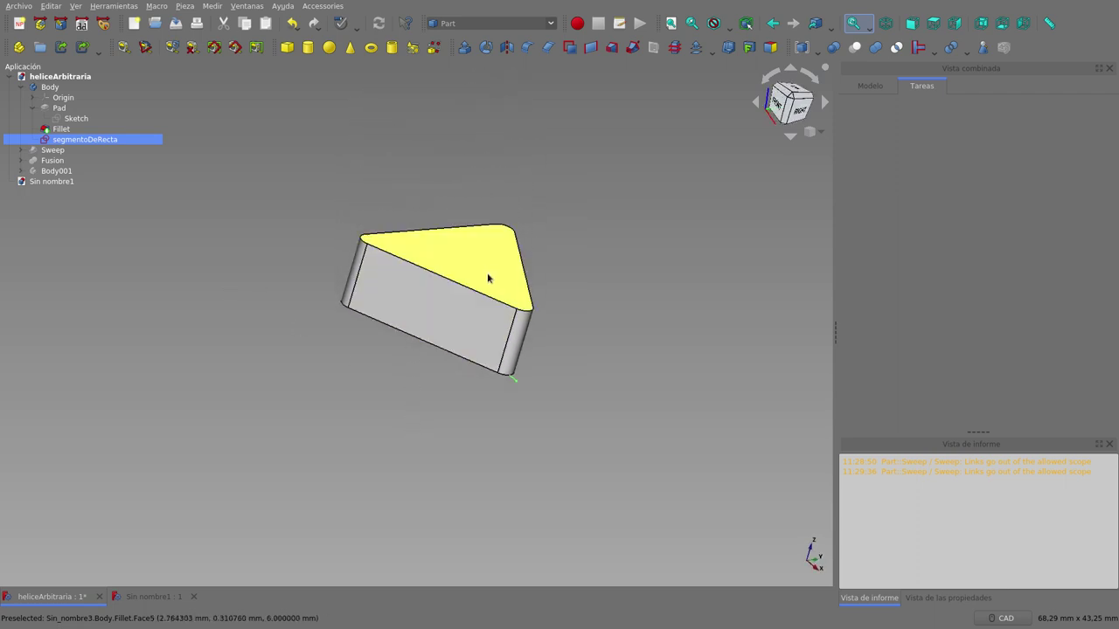
{"action": "left_click", "coordinate": [22, 88]}
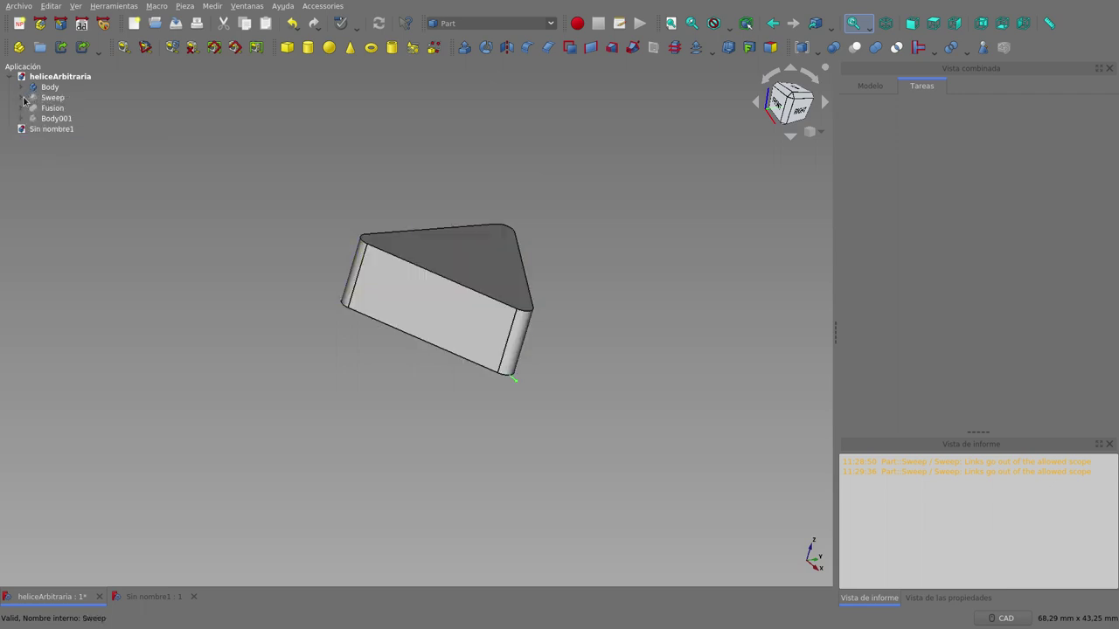
- Show the Sweep's Hélice wire, hide the Body solid, and orbit to a side view
{"action": "left_click", "coordinate": [23, 97]}
{"action": "left_click", "coordinate": [70, 109]}
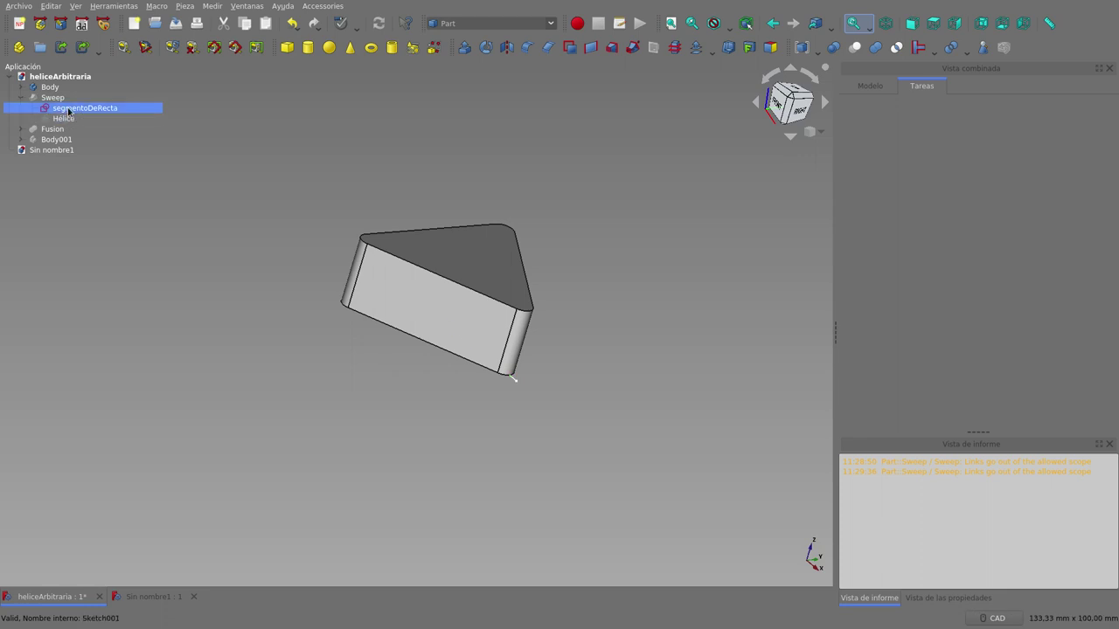
{"action": "left_click", "coordinate": [66, 118]}
{"action": "left_click", "coordinate": [66, 108]}
{"action": "left_click", "coordinate": [65, 118]}
{"action": "key", "text": "space"}
{"action": "left_click", "coordinate": [53, 87]}
{"action": "key", "text": "space"}
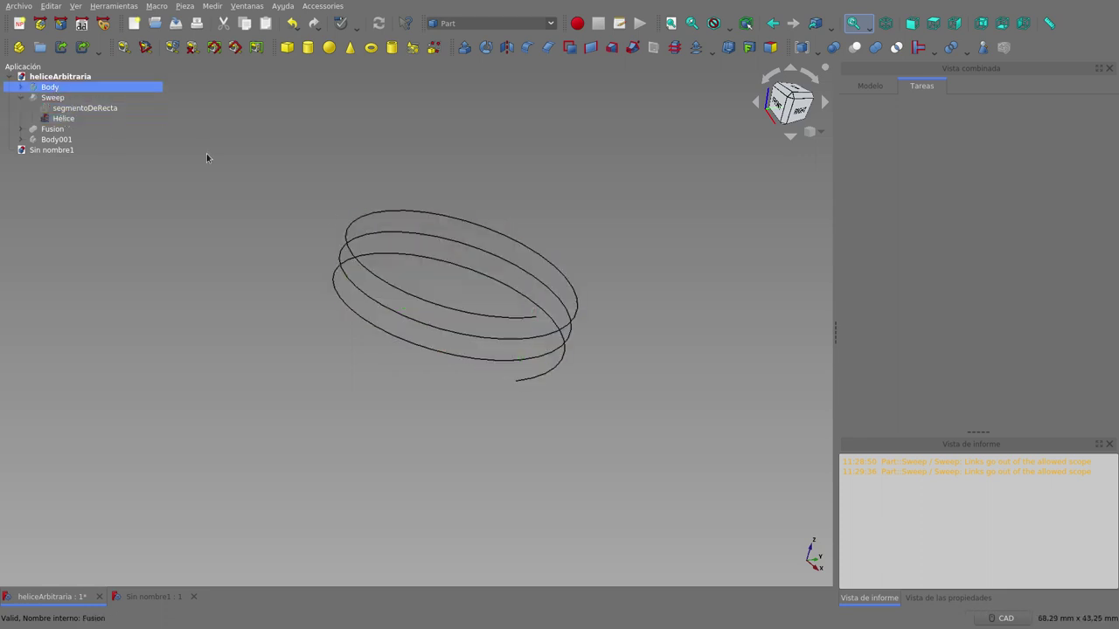
{"action": "mouse_move", "coordinate": [513, 369]}
{"action": "middle_mouse_down"}
{"action": "mouse_move", "coordinate": [475, 291]}
{"action": "mouse_move", "coordinate": [571, 370]}
{"action": "middle_mouse_up"}
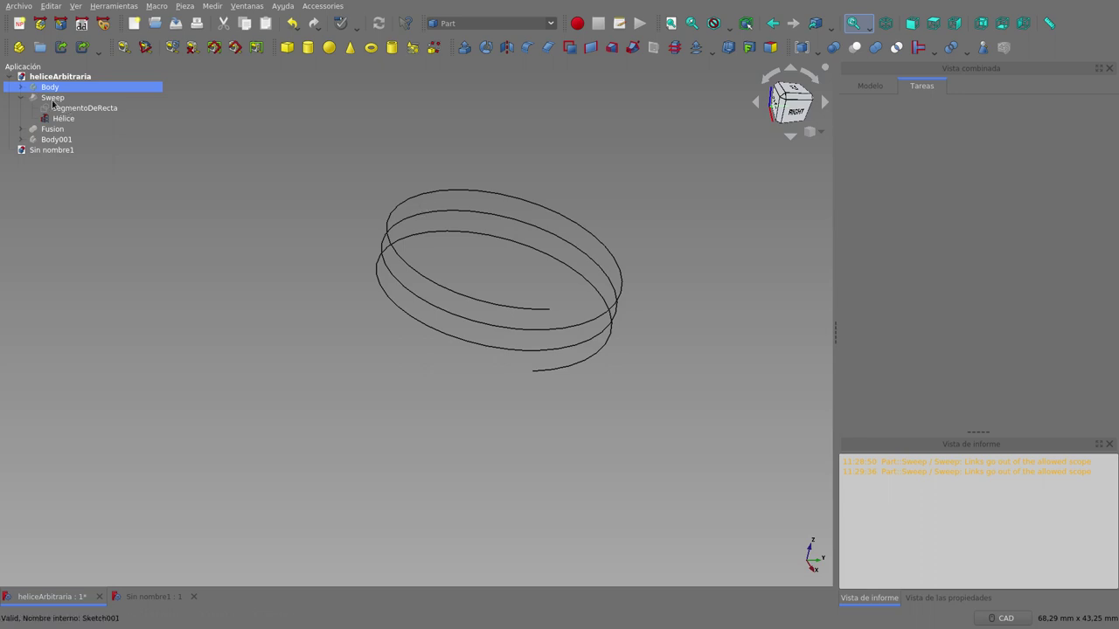
- Expand Body and look over its segmentoDeRecta sketch and Fillet feature
{"action": "left_click", "coordinate": [21, 88]}
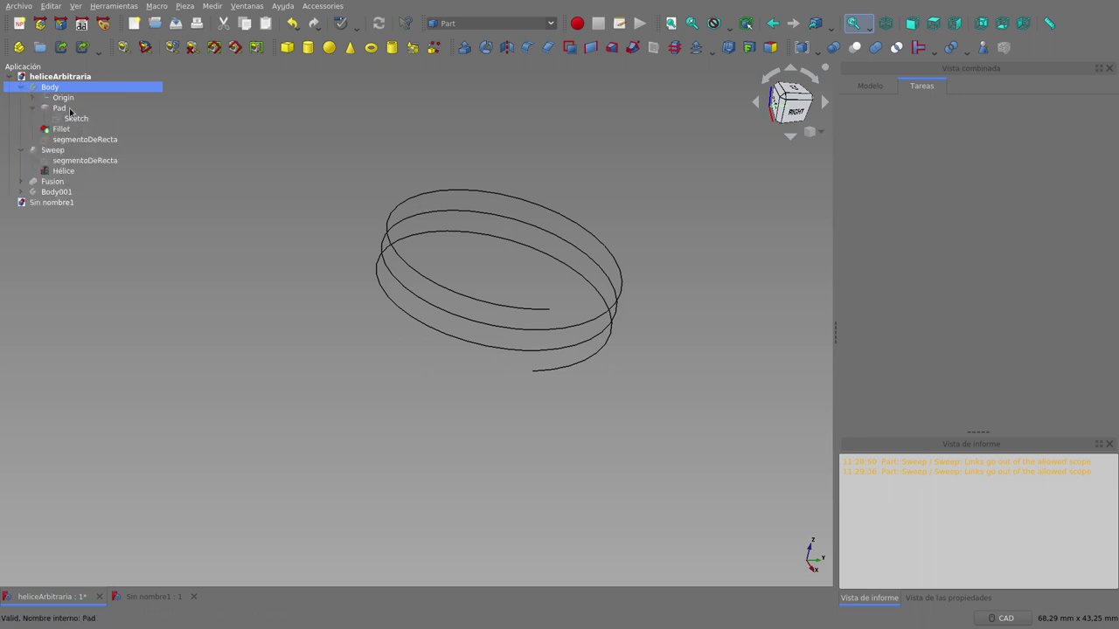
{"action": "left_click", "coordinate": [93, 142]}
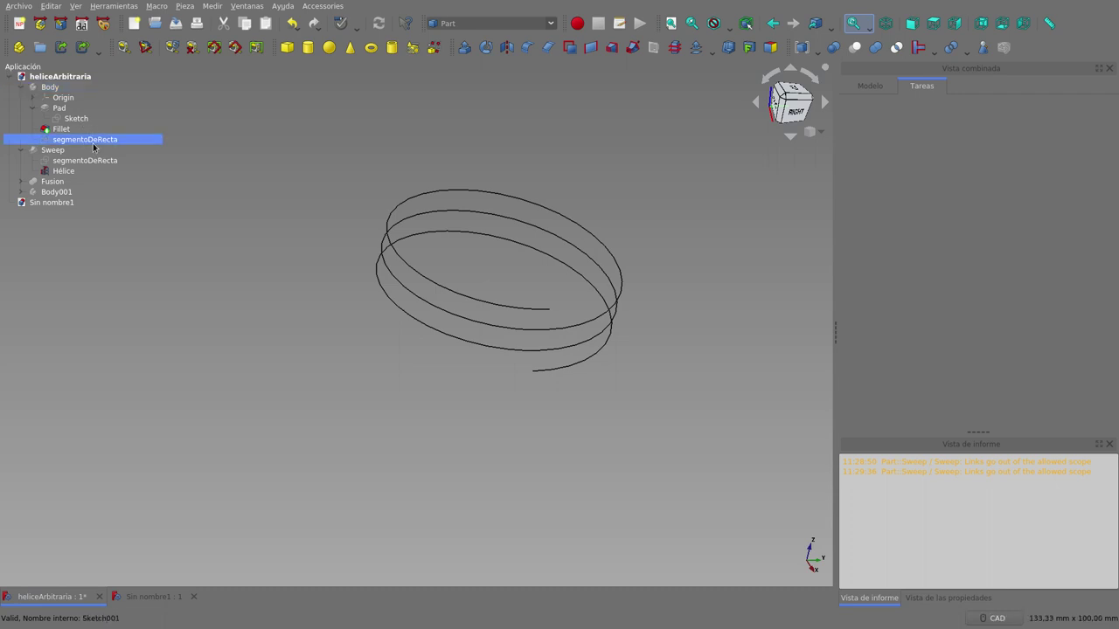
{"action": "left_click", "coordinate": [50, 87]}
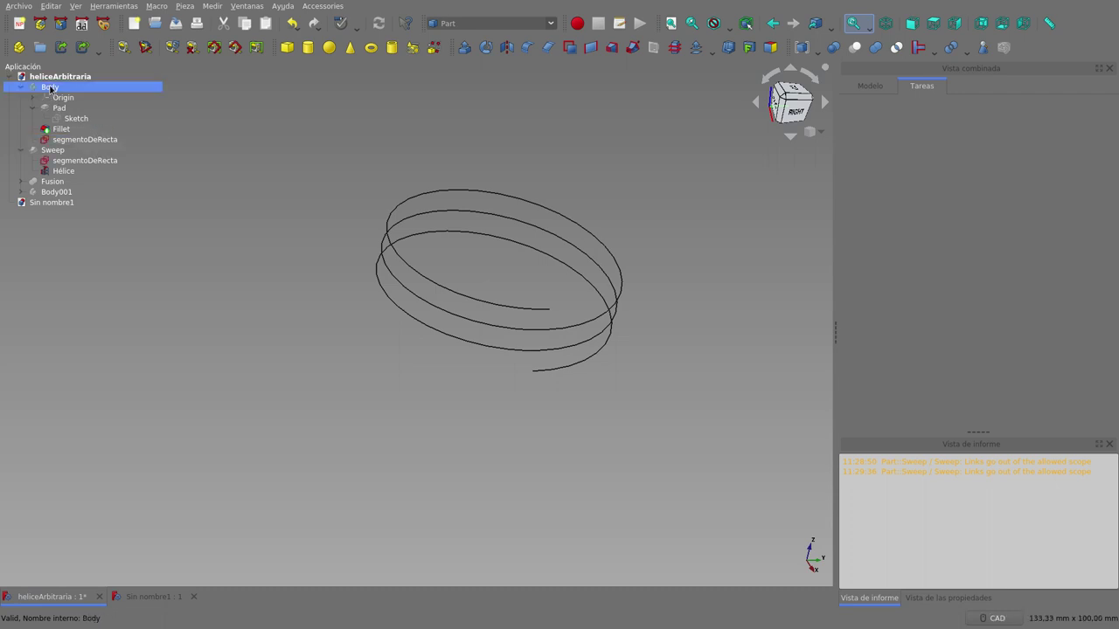
{"action": "left_click", "coordinate": [76, 129]}
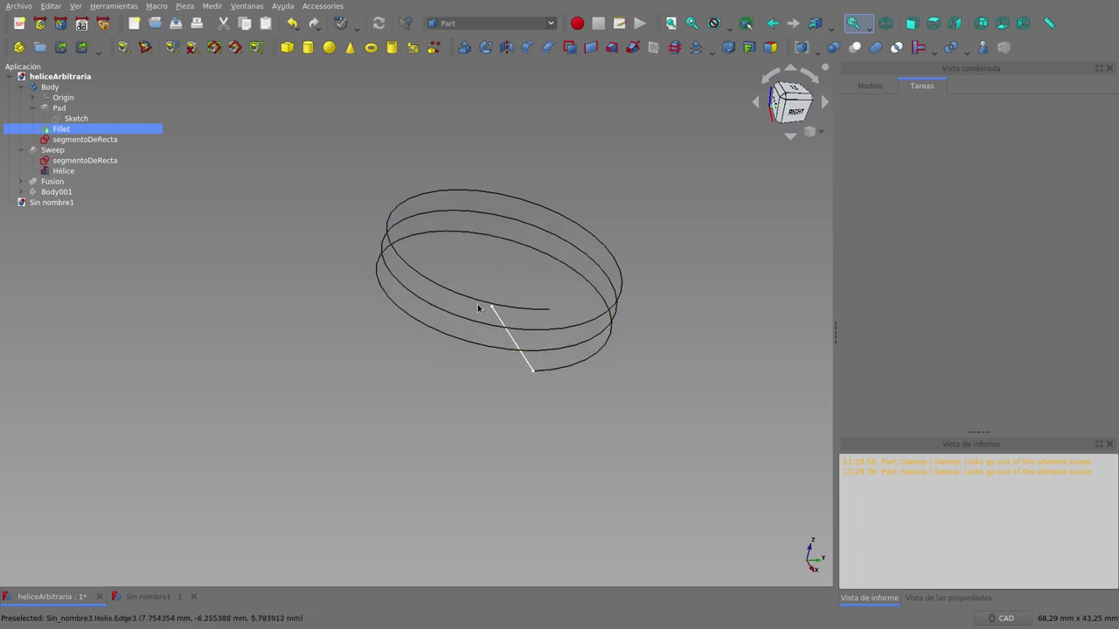
{"action": "left_click", "coordinate": [54, 151]}
{"action": "key", "text": "space"}
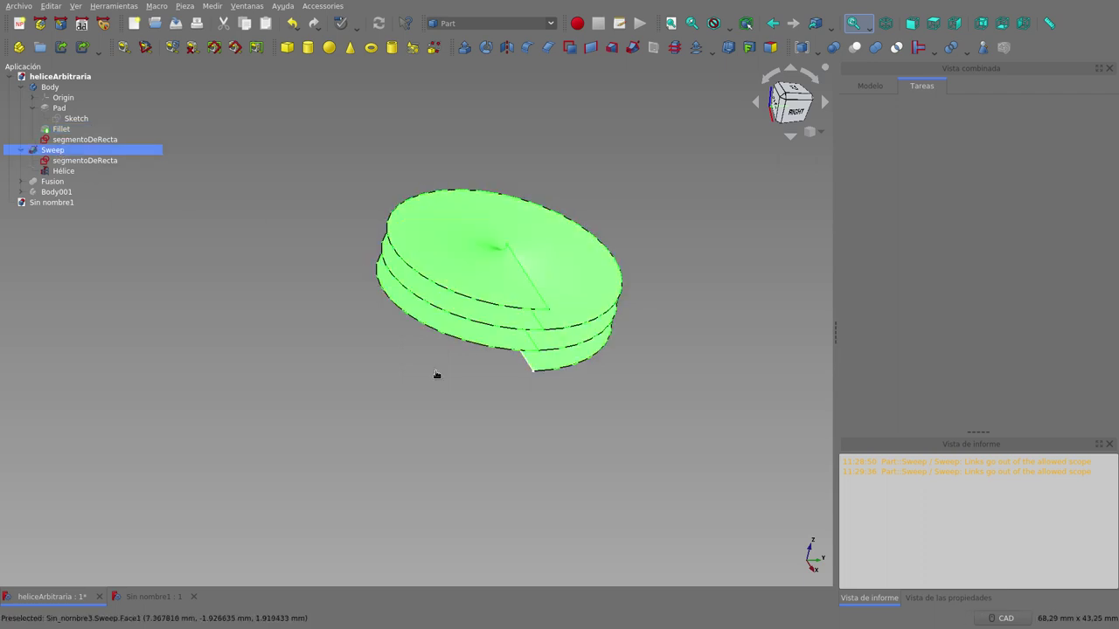
{"action": "left_click", "coordinate": [436, 374]}
{"action": "mouse_move", "coordinate": [447, 387]}
{"action": "middle_mouse_down"}
{"action": "mouse_move", "coordinate": [465, 353]}
{"action": "mouse_move", "coordinate": [439, 151]}
{"action": "mouse_move", "coordinate": [438, 239]}
{"action": "mouse_move", "coordinate": [407, 347]}
{"action": "mouse_move", "coordinate": [275, 287]}
{"action": "middle_mouse_up"}
{"action": "scroll", "coordinate": [438, 151], "scroll_direction": "down", "scroll_amount": 2}
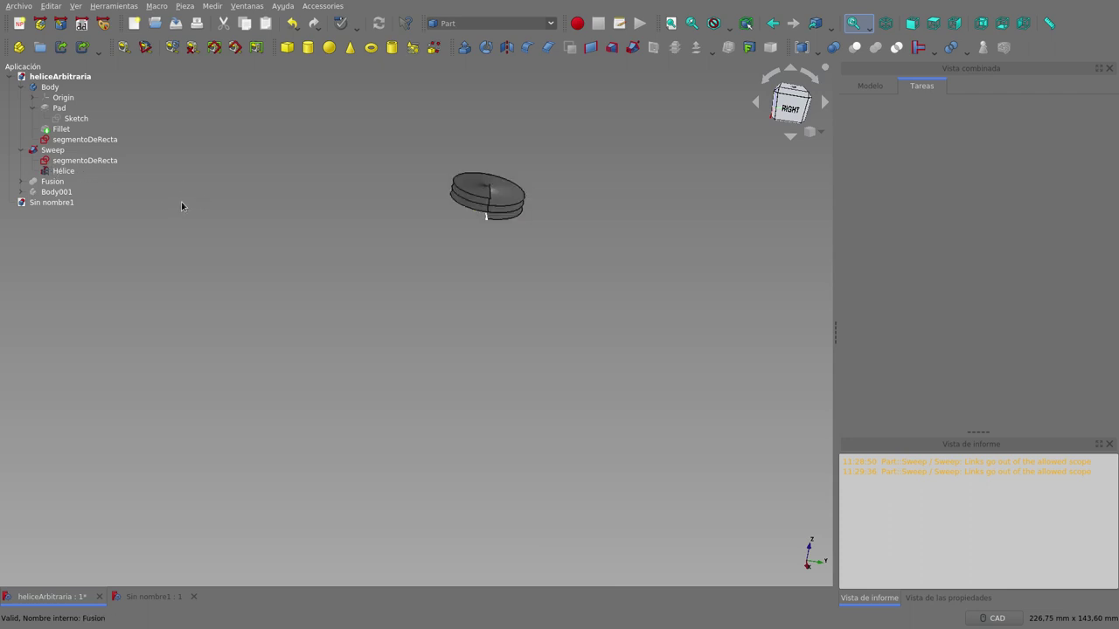
{"action": "scroll", "coordinate": [528, 137], "scroll_direction": "up", "scroll_amount": 2}
{"action": "scroll", "coordinate": [528, 137], "scroll_direction": "up", "scroll_amount": 2}
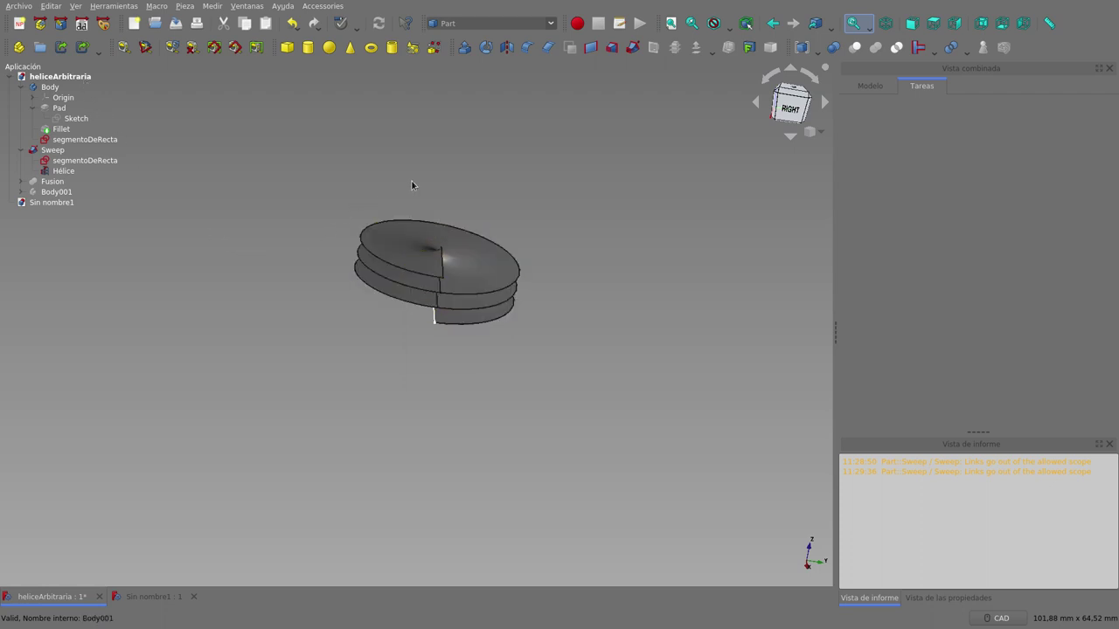
{"action": "scroll", "coordinate": [412, 182], "scroll_direction": "up", "scroll_amount": 2}
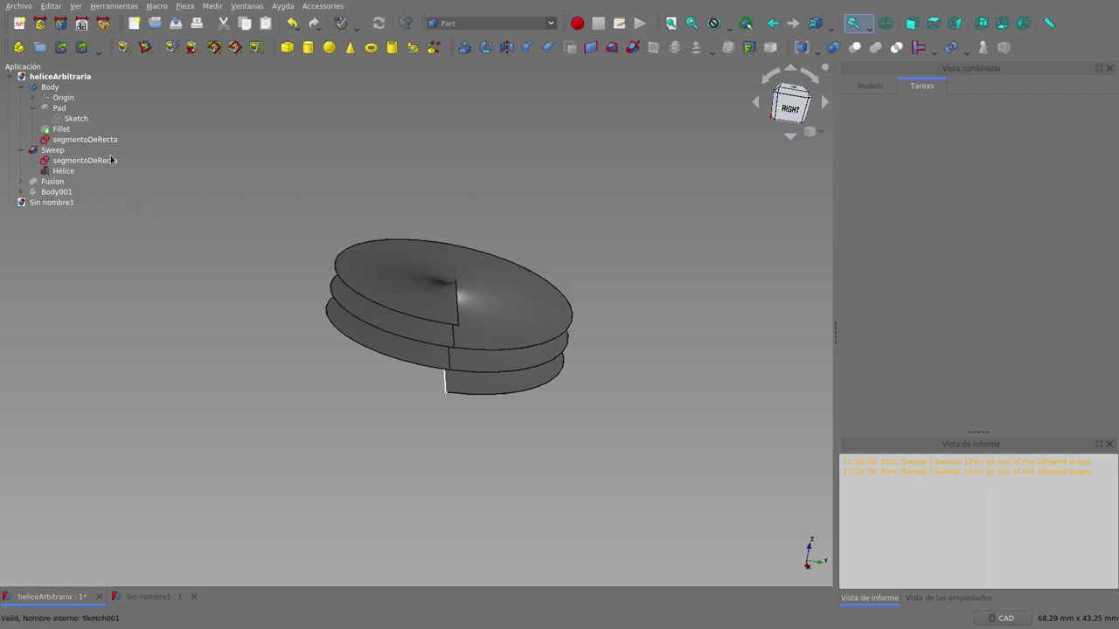
- Show the Fillet solid and orbit to a more level side view
{"action": "left_click", "coordinate": [61, 129]}
{"action": "key", "text": "space"}
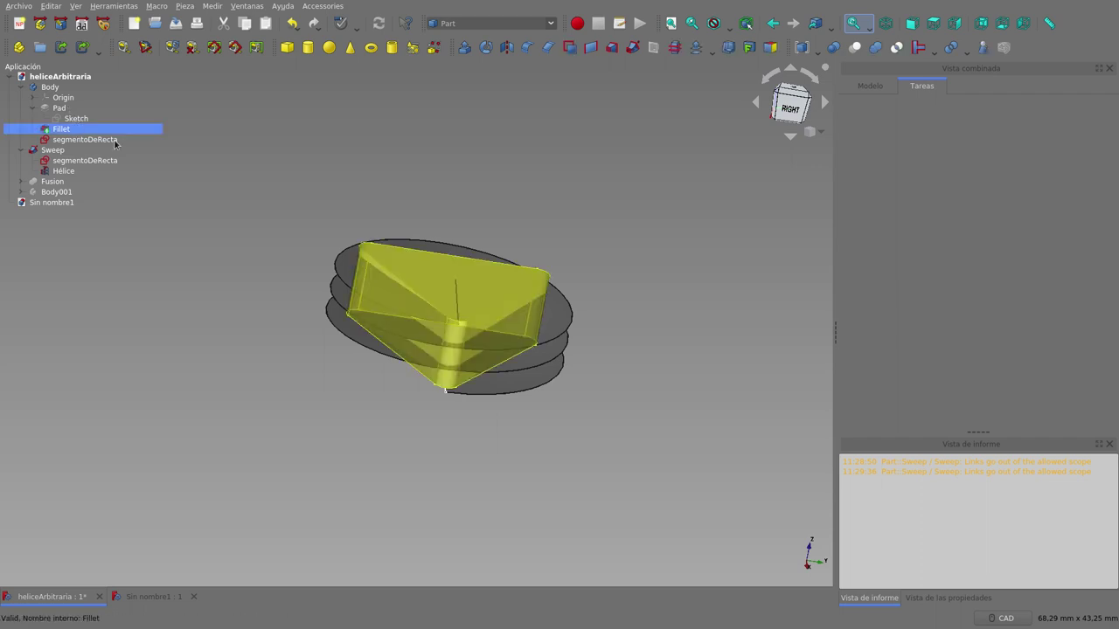
{"action": "middle_click_drag", "start_coordinate": [538, 181], "coordinate": [510, 182]}
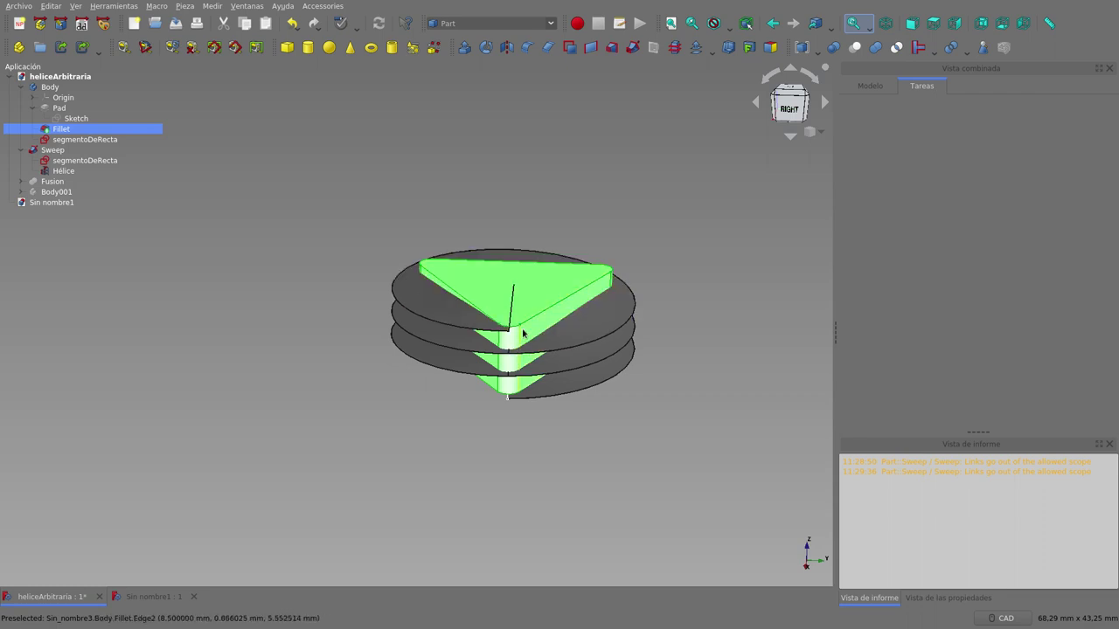
- Hide the Sweep discs, the Fillet solid and the Body with its straight segment
{"action": "left_click", "coordinate": [56, 150]}
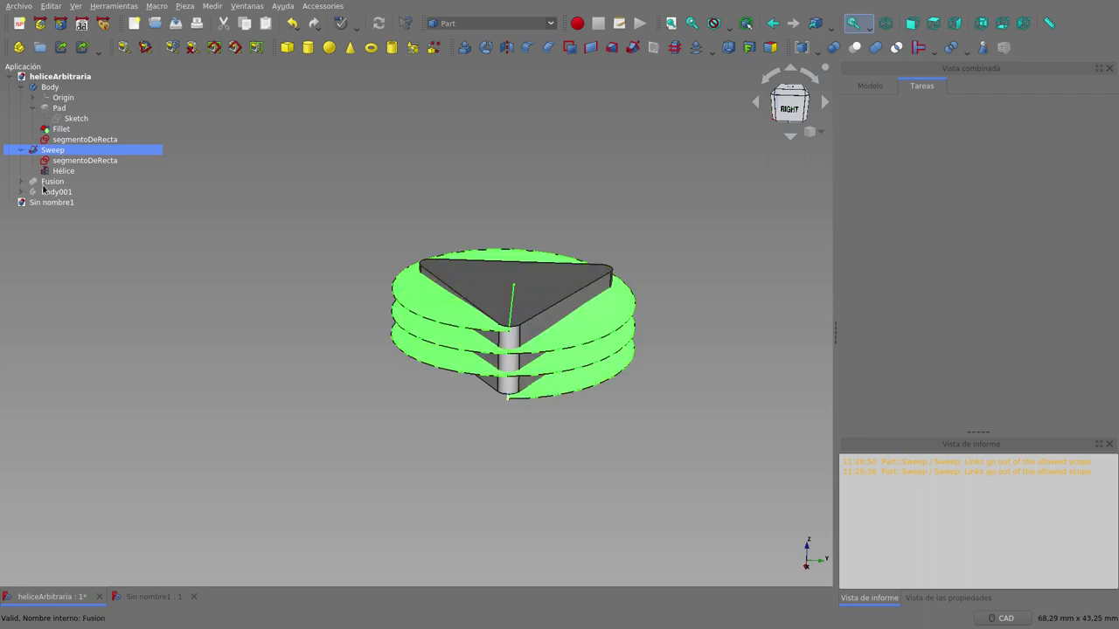
{"action": "key", "text": "space"}
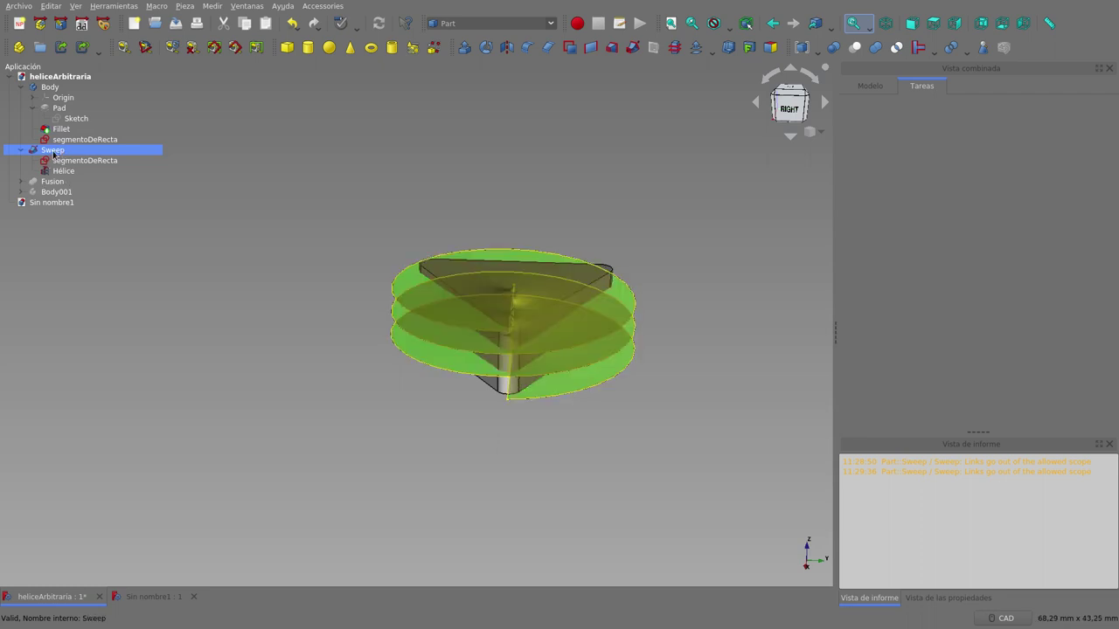
{"action": "left_click", "coordinate": [68, 128]}
{"action": "key", "text": "space"}
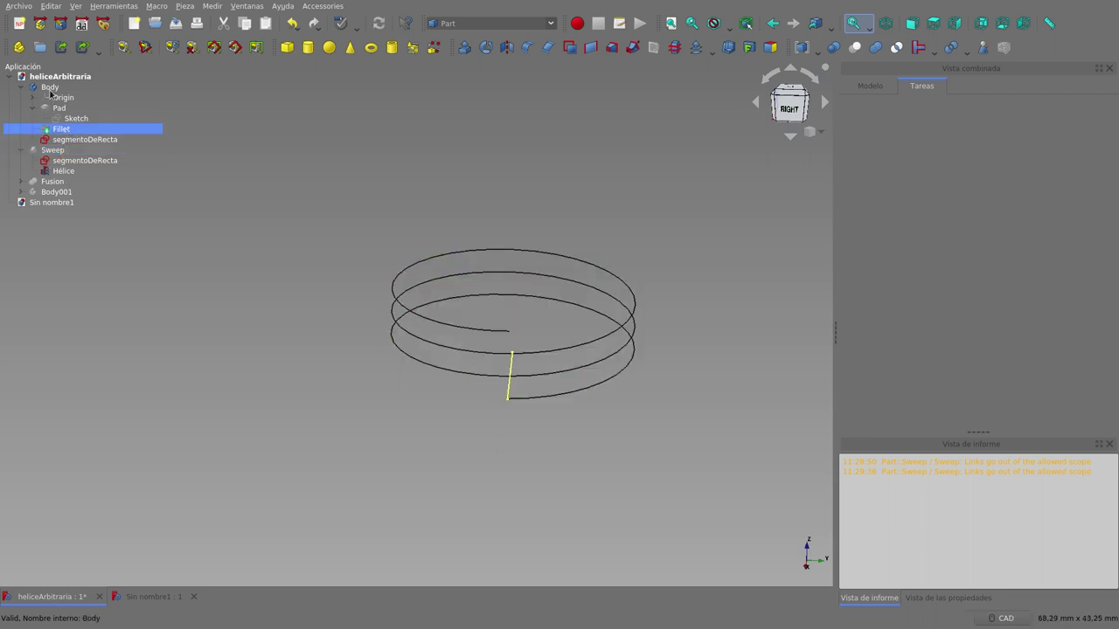
{"action": "left_click", "coordinate": [51, 88]}
{"action": "key", "text": "space"}
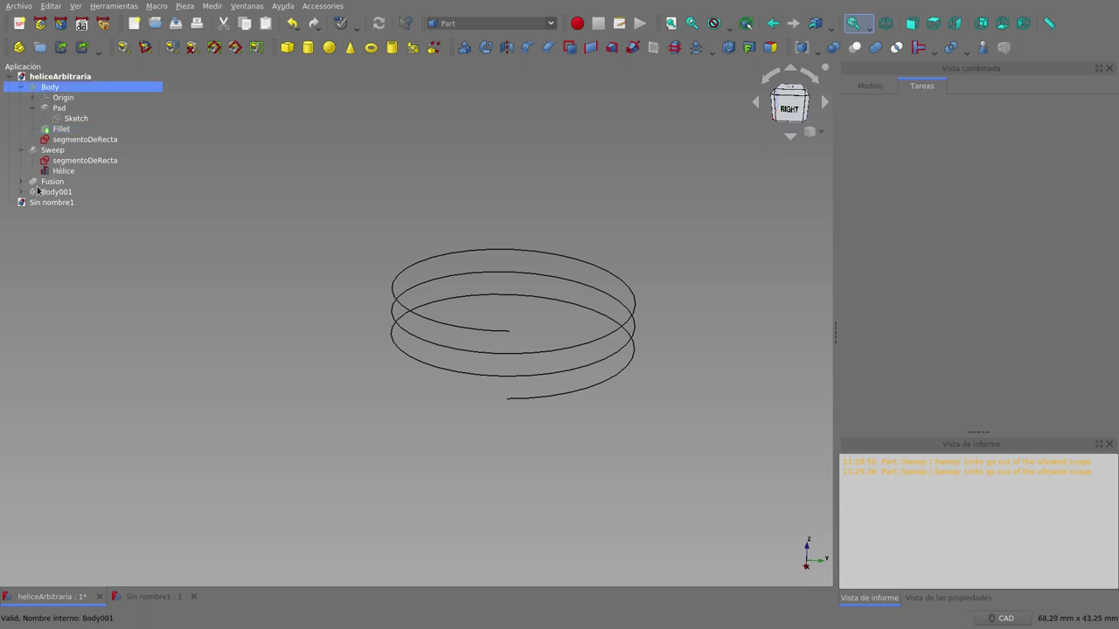
- Check the Fusion edge list and show the Fusion path in the view
{"action": "left_click", "coordinate": [20, 181]}
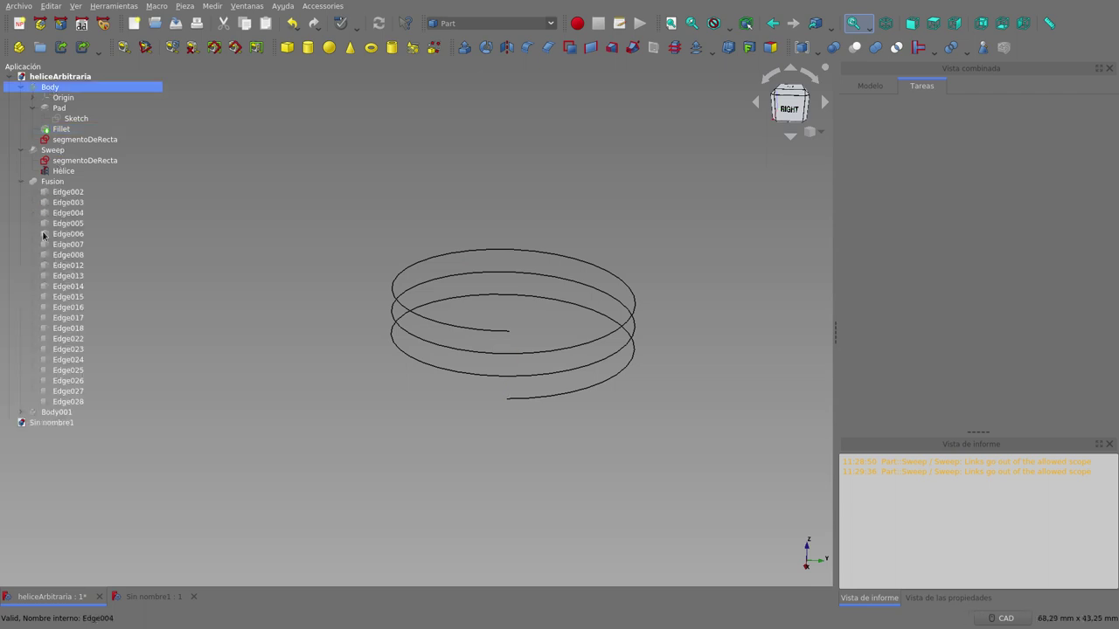
{"action": "left_click", "coordinate": [21, 181]}
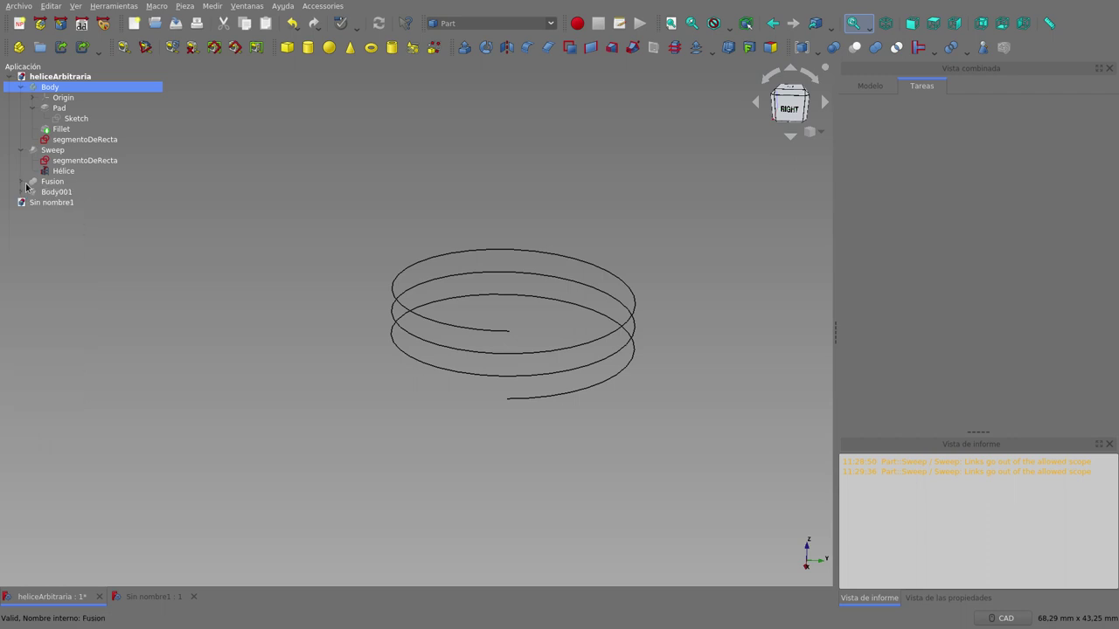
{"action": "left_click", "coordinate": [53, 180]}
{"action": "key", "text": "space"}
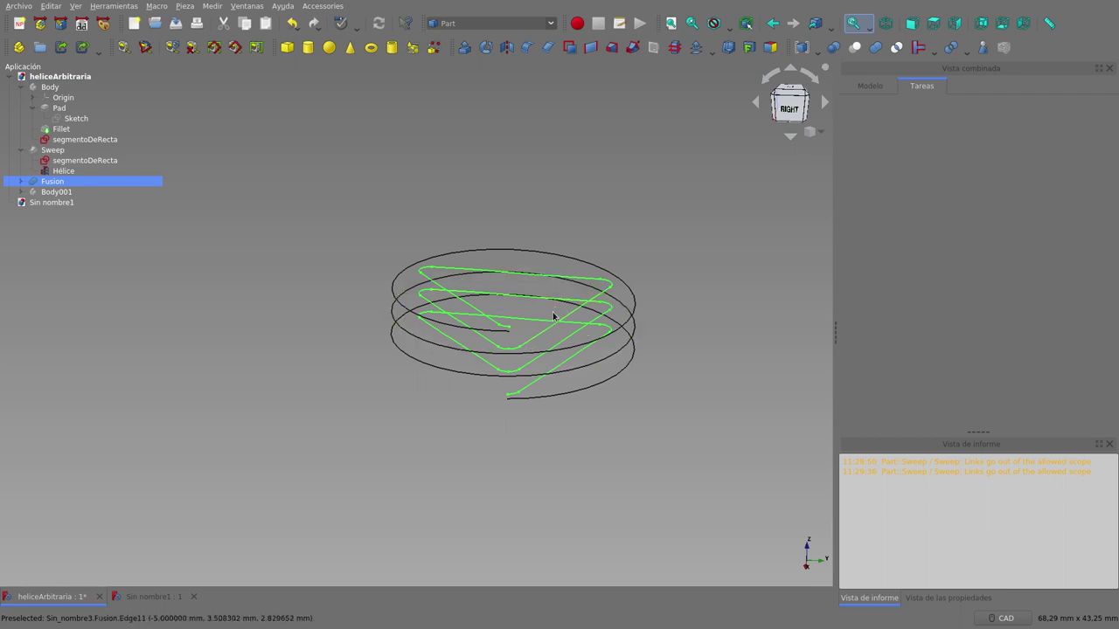
{"action": "scroll", "coordinate": [554, 315], "scroll_direction": "up", "scroll_amount": 2}
{"action": "scroll", "coordinate": [552, 316], "scroll_direction": "up", "scroll_amount": 2}
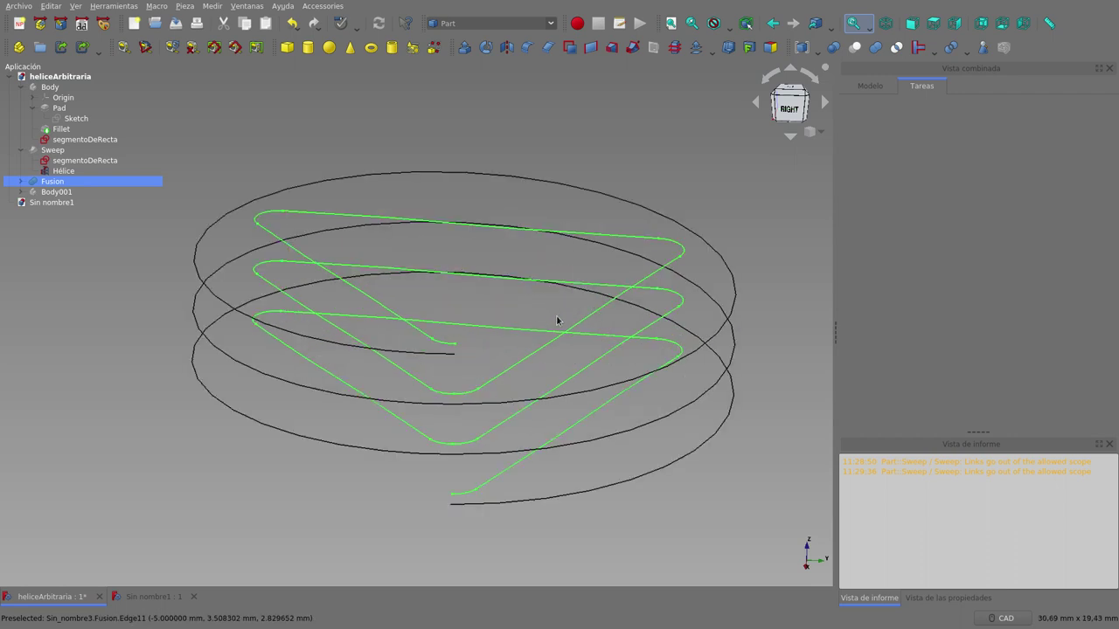
- Hide the Hélice wire and bring the swept discs back into view
{"action": "left_click", "coordinate": [73, 172]}
{"action": "key", "text": "space"}
{"action": "left_click", "coordinate": [61, 152]}
{"action": "key", "text": "space"}
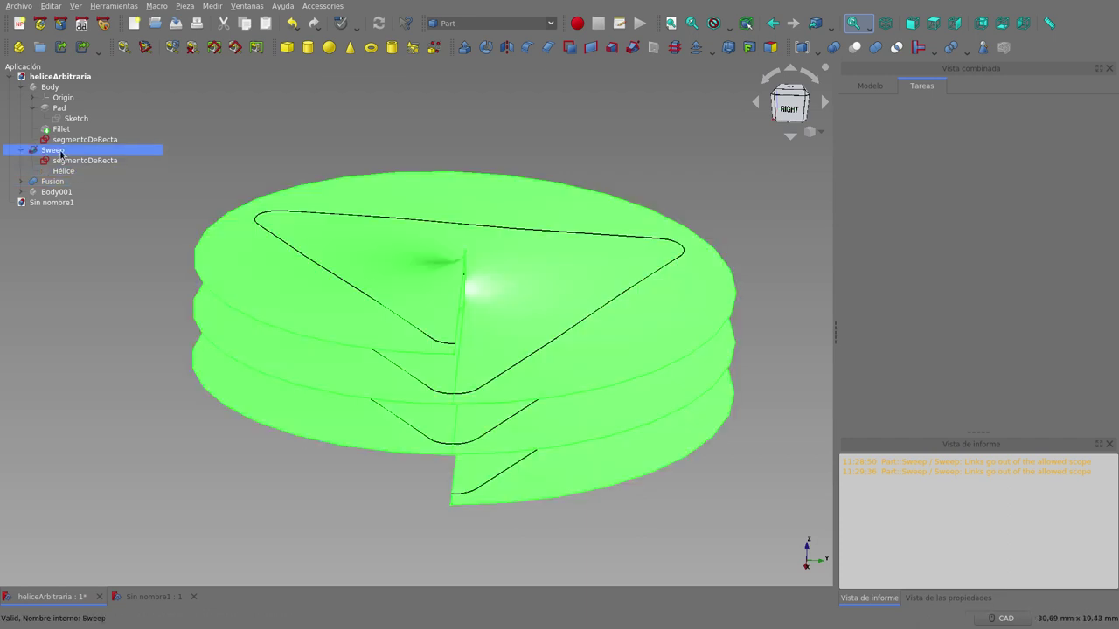
{"action": "key", "text": "space"}
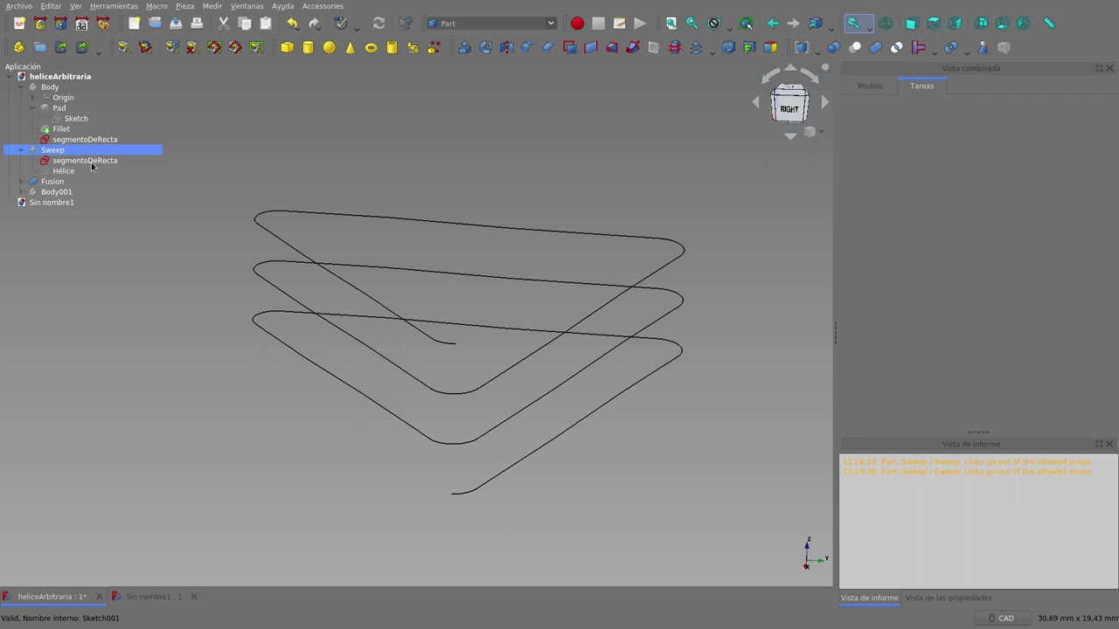
{"action": "left_click", "coordinate": [88, 170]}
{"action": "left_click", "coordinate": [86, 153]}
{"action": "key", "text": "space"}
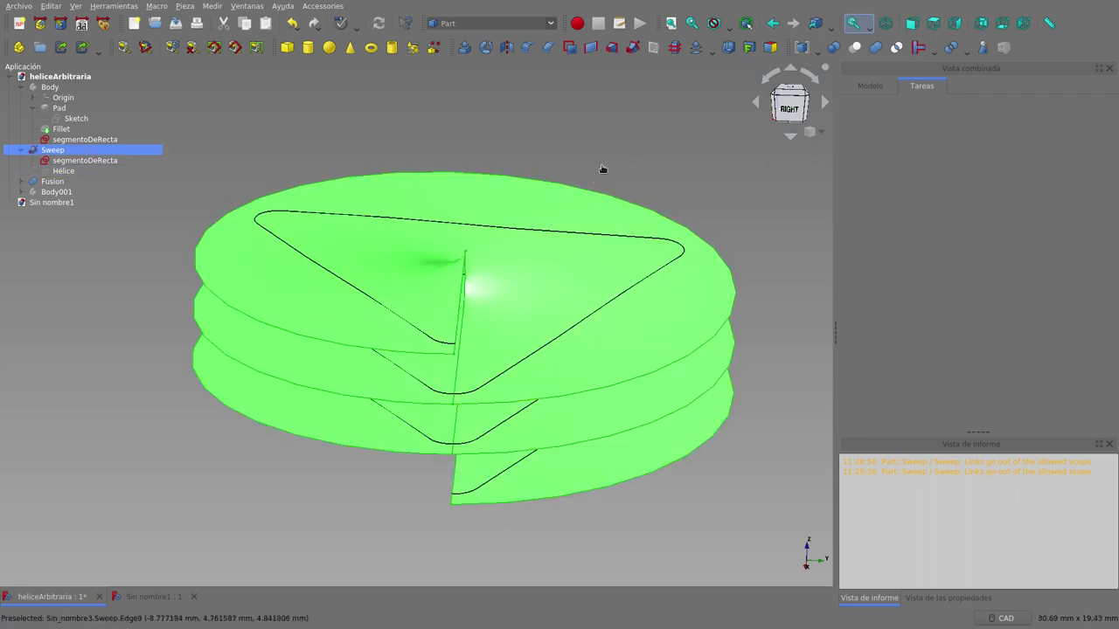
{"action": "left_click", "coordinate": [559, 257]}
{"action": "left_click", "coordinate": [174, 175]}
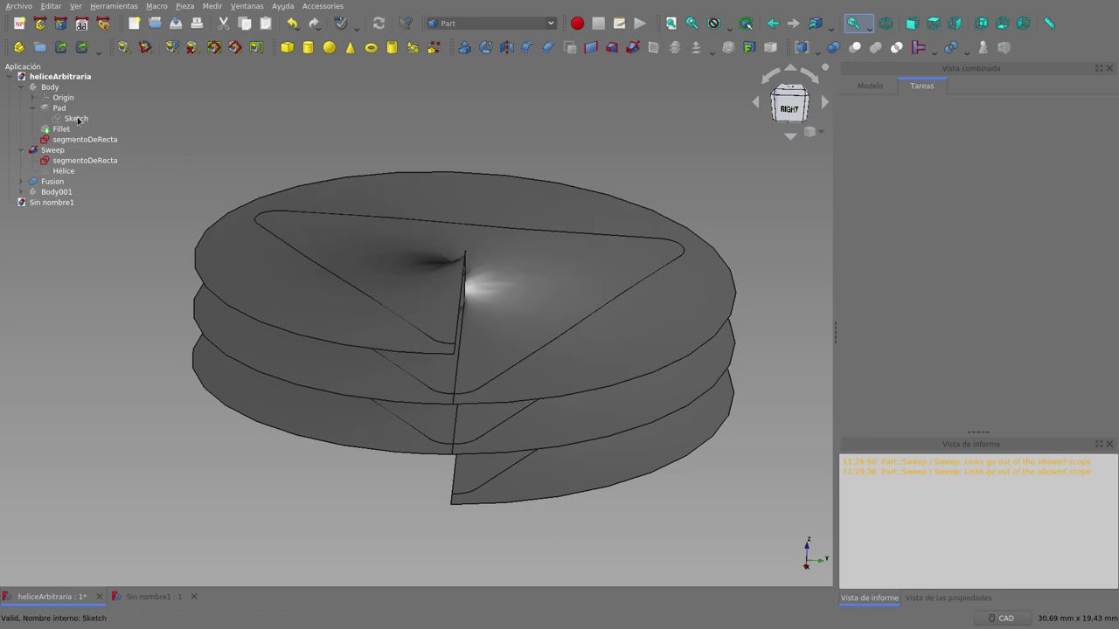
- Hide the Sweep discs, Fillet solid and first segmentoDeRecta line, keeping the Fusion path shown
{"action": "left_click", "coordinate": [77, 130]}
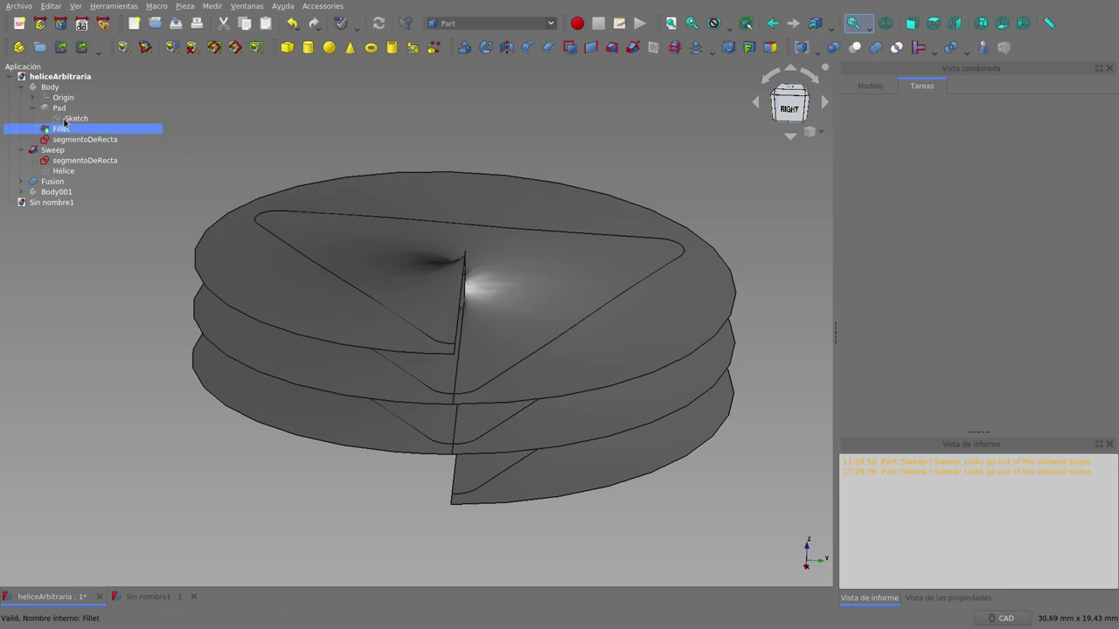
{"action": "left_click", "coordinate": [63, 87]}
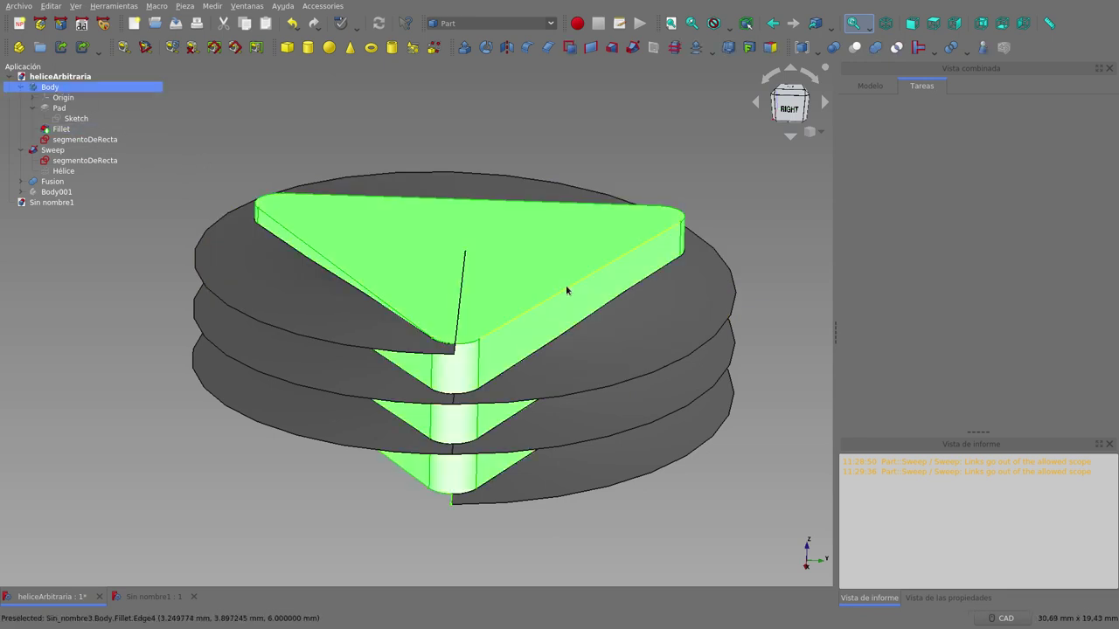
{"action": "left_click", "coordinate": [55, 182]}
{"action": "left_click", "coordinate": [53, 151]}
{"action": "key", "text": "space"}
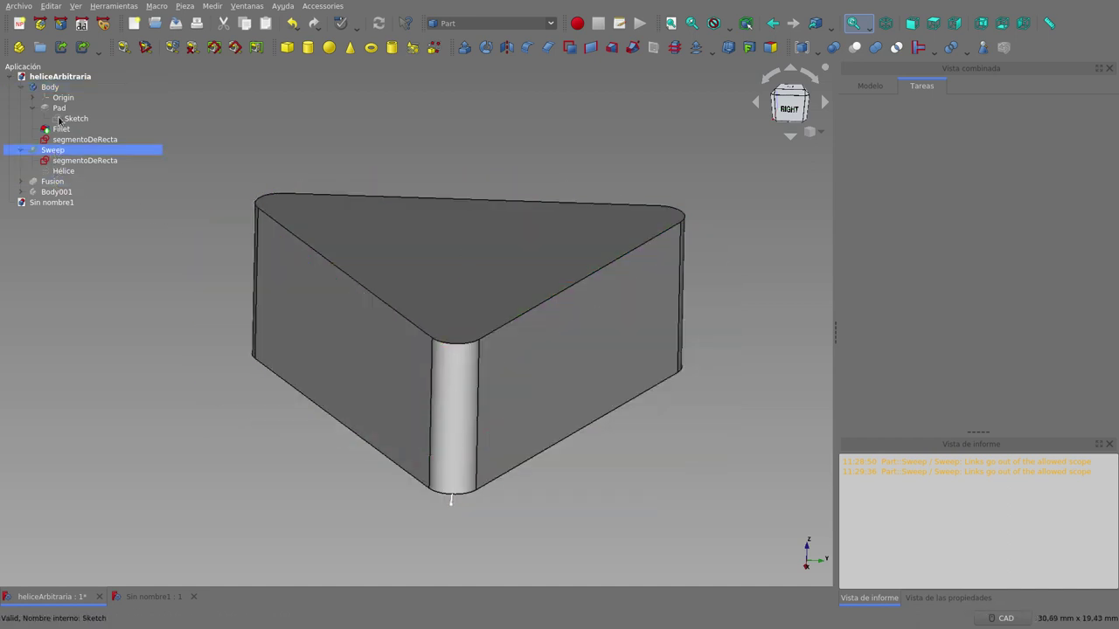
{"action": "left_click", "coordinate": [63, 130]}
{"action": "key", "text": "space"}
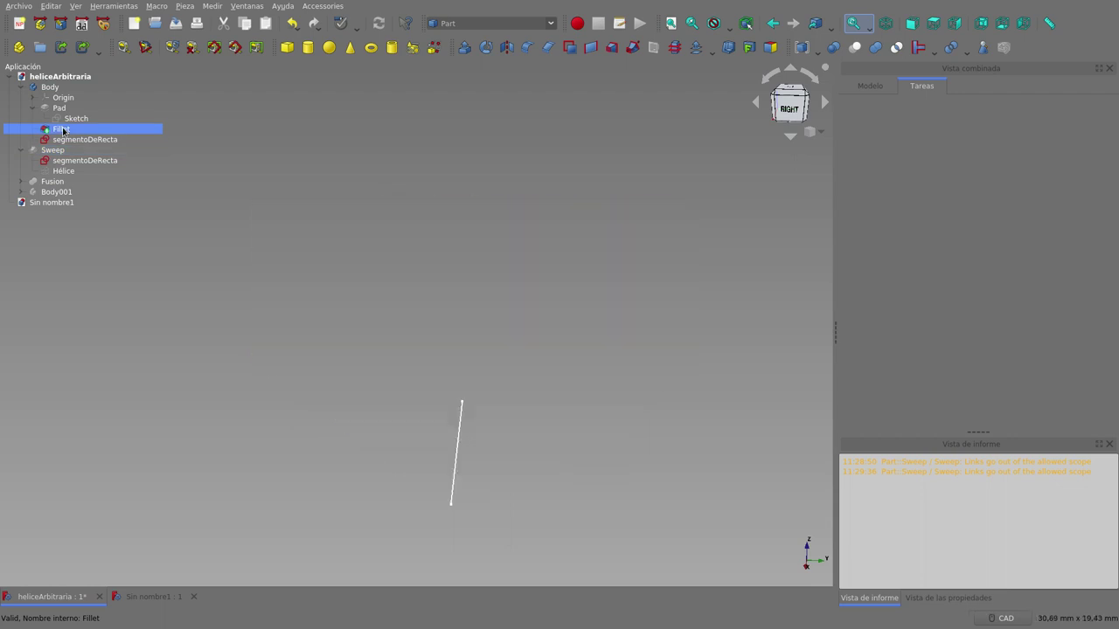
{"action": "left_click", "coordinate": [71, 140]}
{"action": "key", "text": "space"}
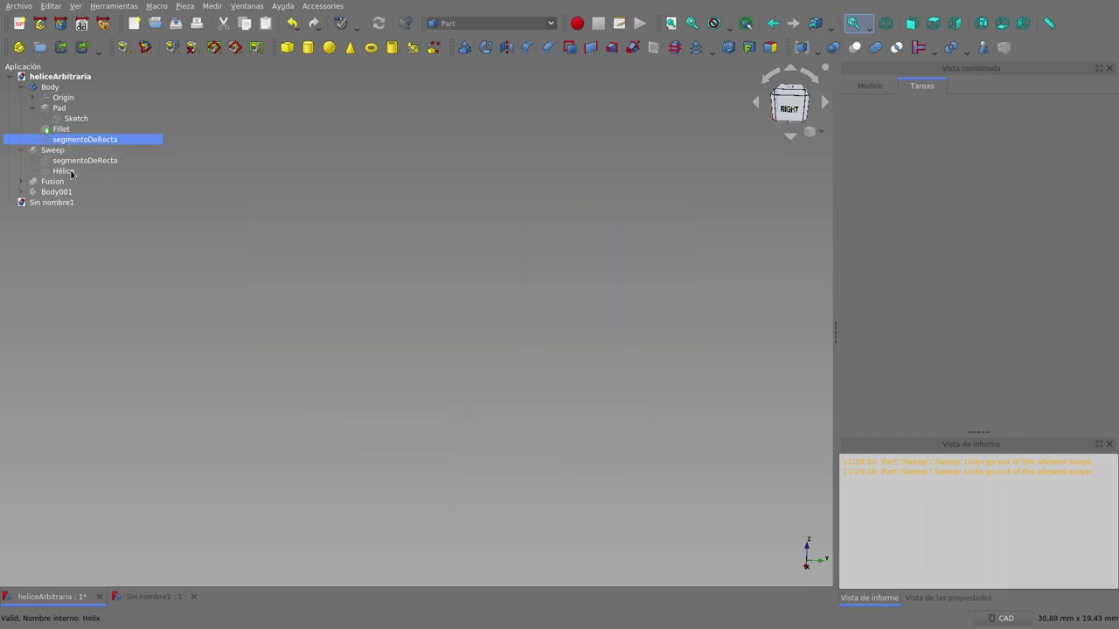
{"action": "left_click", "coordinate": [62, 183]}
{"action": "key", "text": "space"}
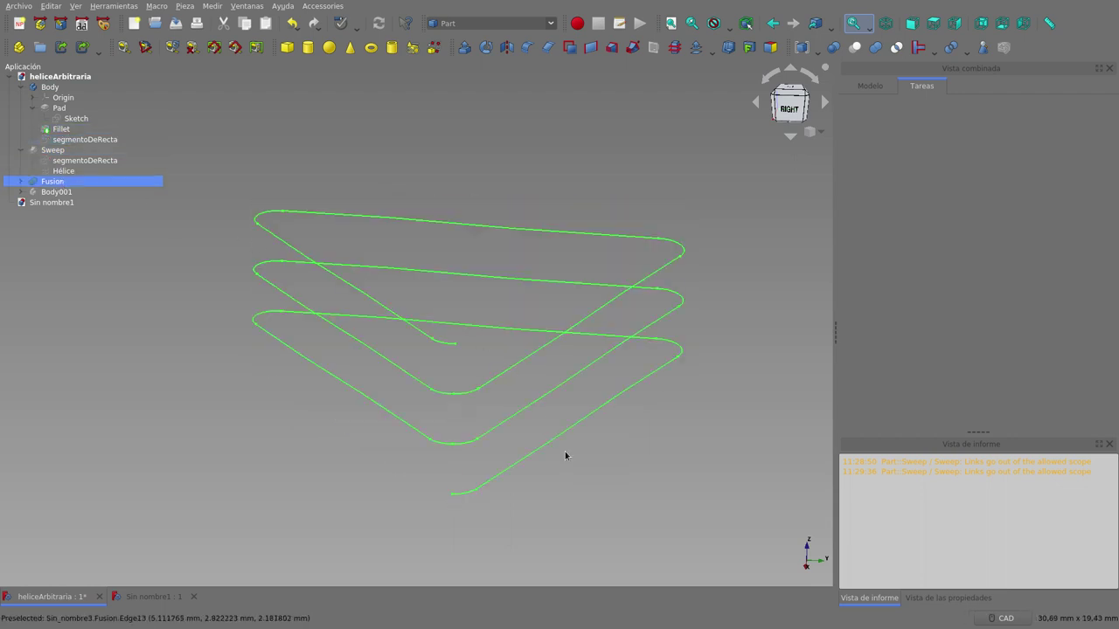
- Orbit and zoom around the rounded-triangle helical path
{"action": "left_click", "coordinate": [581, 466]}
{"action": "middle_click_drag", "start_coordinate": [572, 479], "coordinate": [622, 452]}
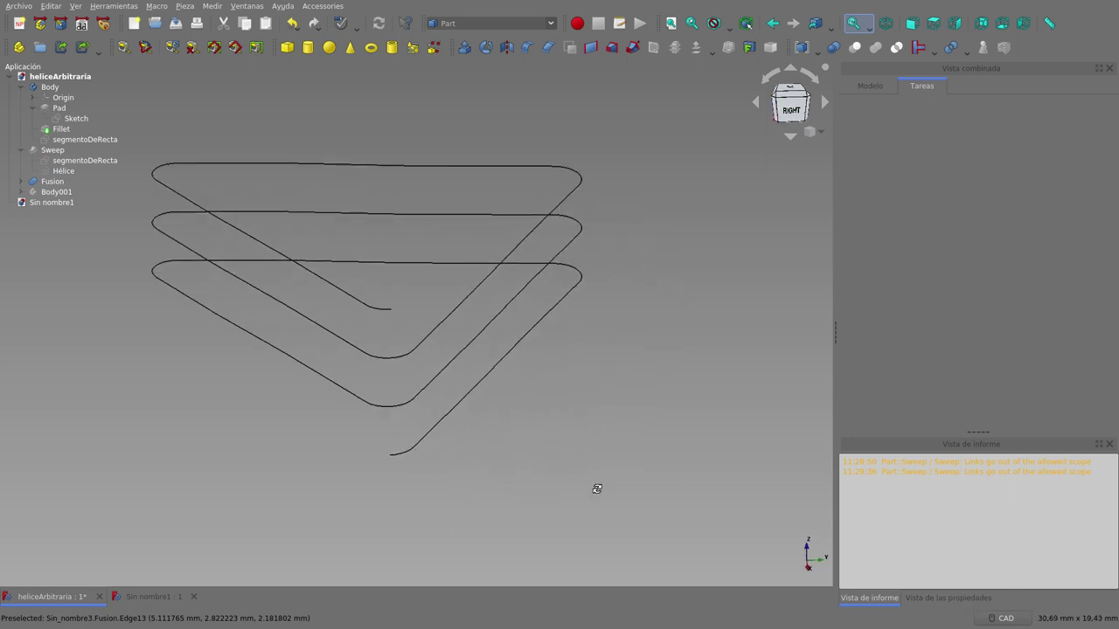
{"action": "scroll", "coordinate": [612, 456], "scroll_direction": "down", "scroll_amount": 5}
{"action": "scroll", "coordinate": [560, 498], "scroll_direction": "up", "scroll_amount": 2}
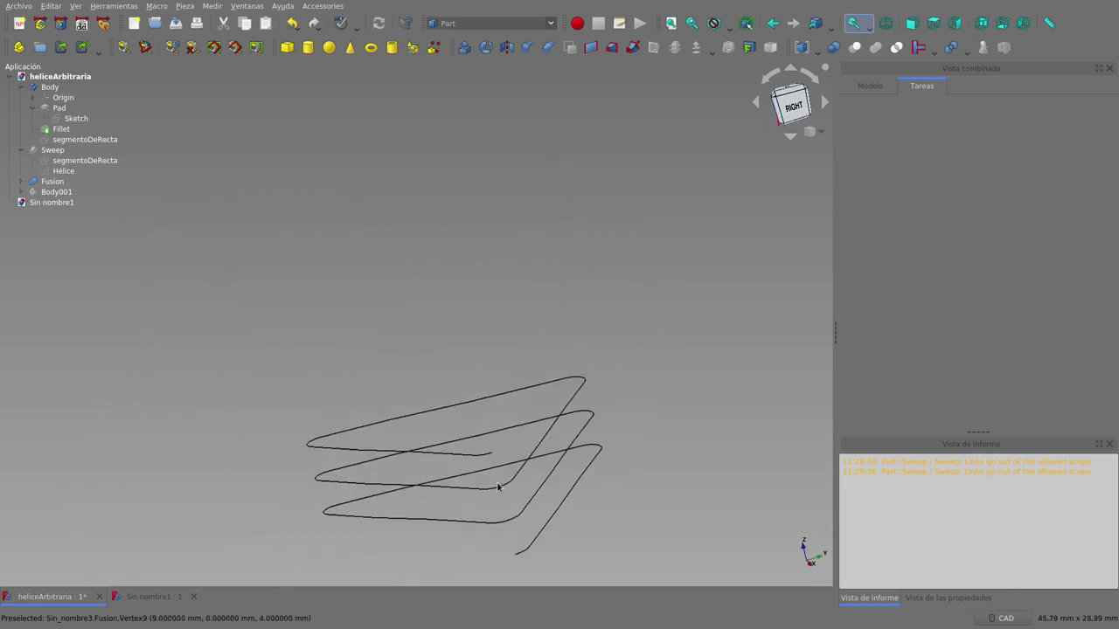
{"action": "scroll", "coordinate": [514, 542], "scroll_direction": "down", "scroll_amount": 2}
{"action": "scroll", "coordinate": [514, 541], "scroll_direction": "up", "scroll_amount": 4}
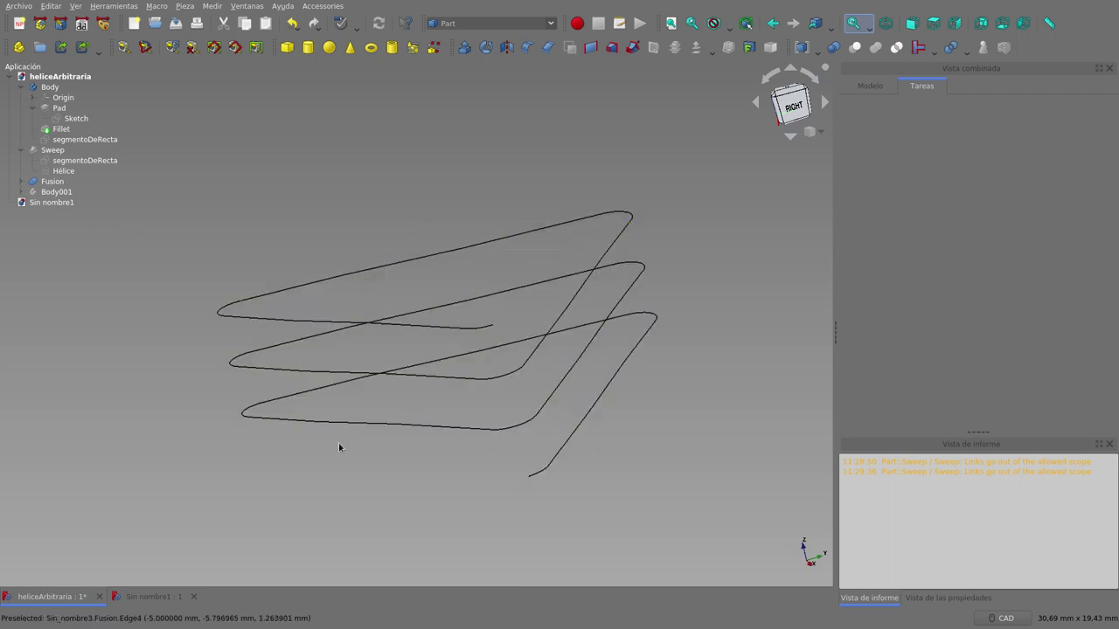
- Expand Body001 and AdditivePipe to reveal the seccionDelTubo profile, toggling the pipe solid
{"action": "left_click", "coordinate": [21, 191]}
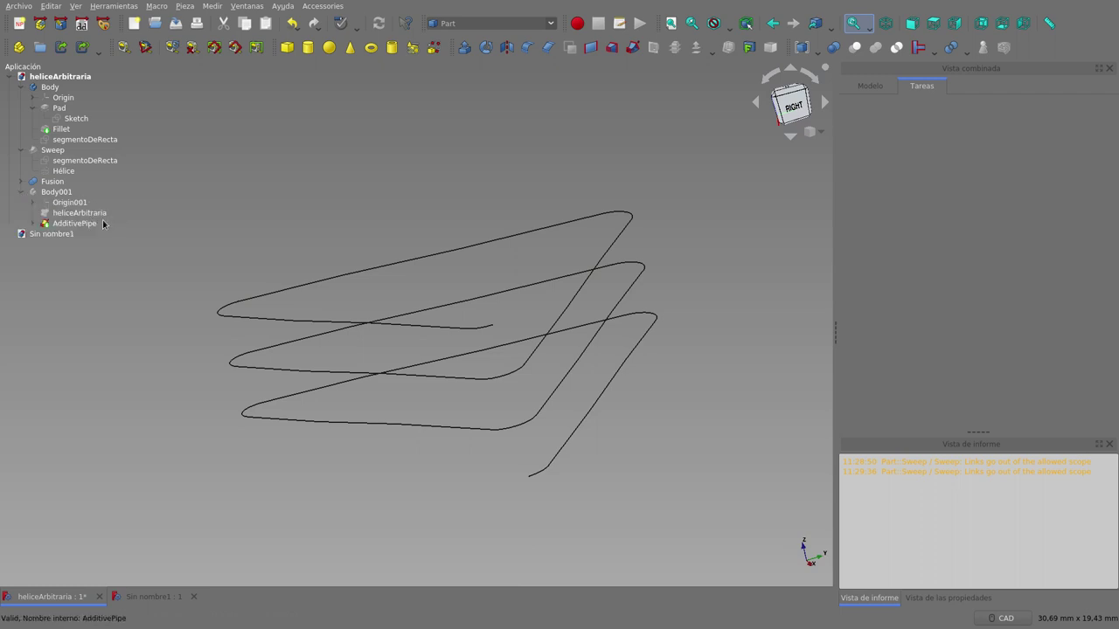
{"action": "left_click", "coordinate": [33, 224]}
{"action": "left_click", "coordinate": [96, 234]}
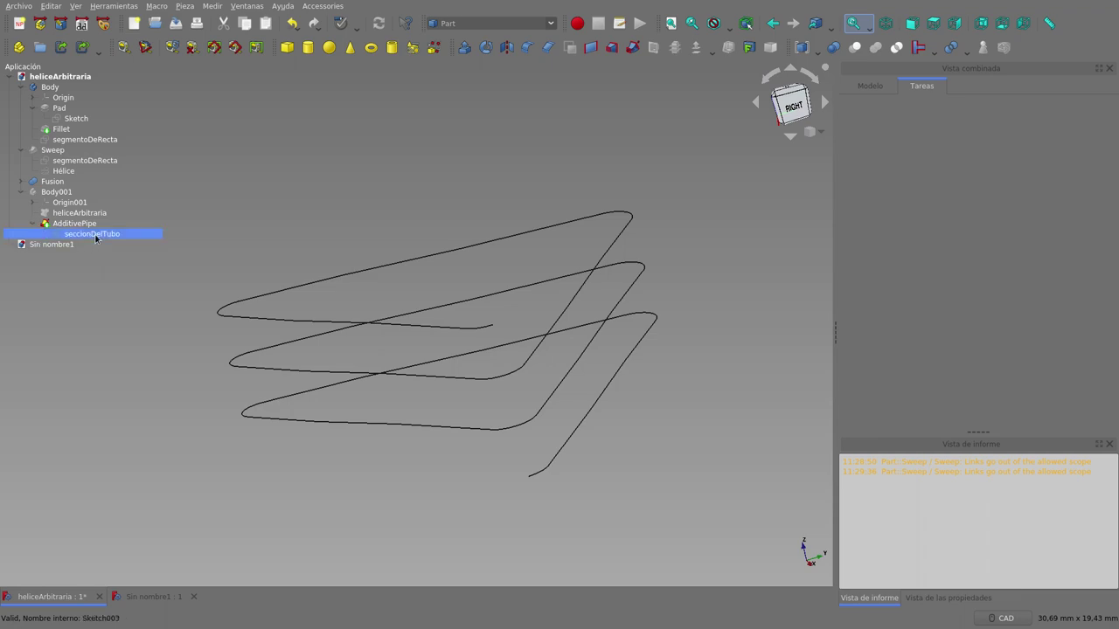
{"action": "left_click", "coordinate": [56, 192]}
{"action": "key", "text": "space"}
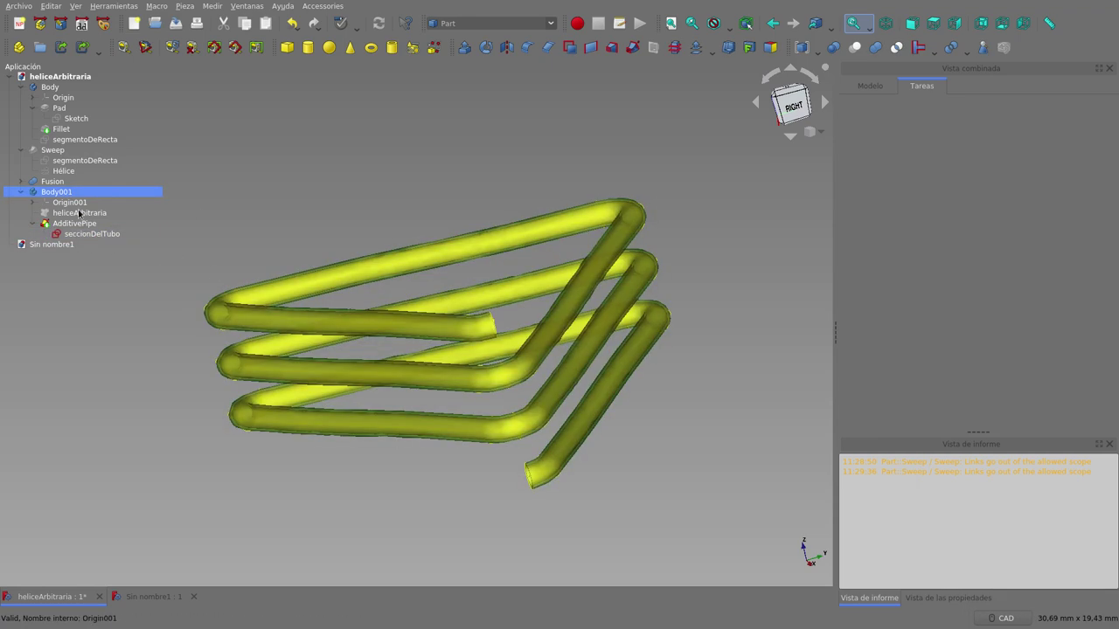
{"action": "left_click", "coordinate": [76, 223]}
{"action": "key", "text": "space"}
- Switch to isometric view and zoom onto the seccionDelTubo ring profile
{"action": "key", "text": "0"}
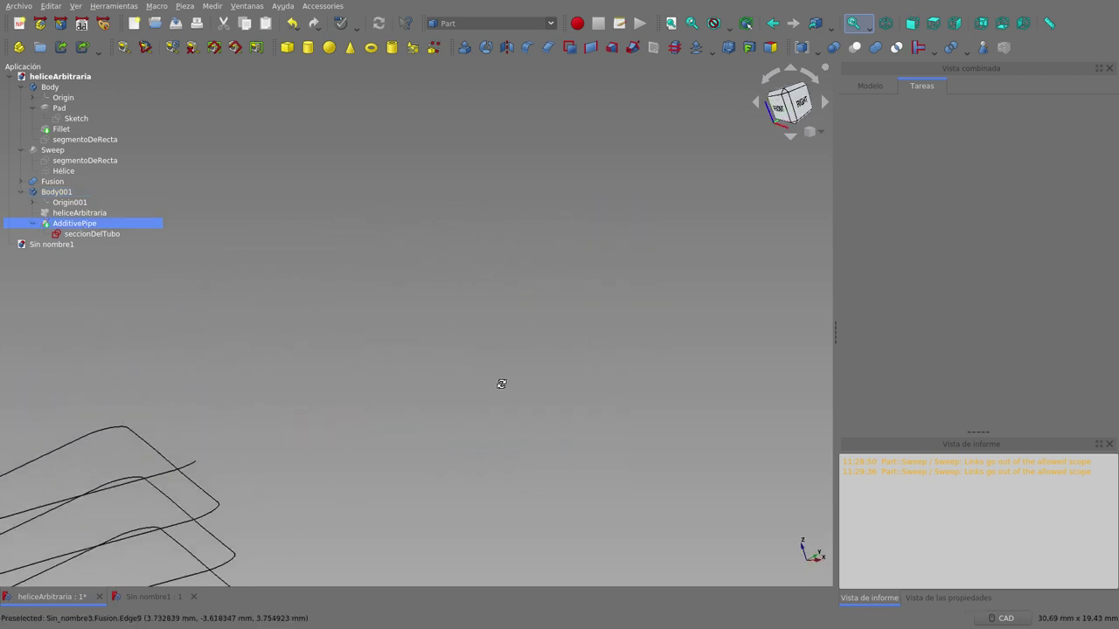
{"action": "scroll", "coordinate": [502, 378], "scroll_direction": "down", "scroll_amount": 3}
{"action": "scroll", "coordinate": [507, 376], "scroll_direction": "down", "scroll_amount": 2}
{"action": "scroll", "coordinate": [426, 454], "scroll_direction": "up", "scroll_amount": 5}
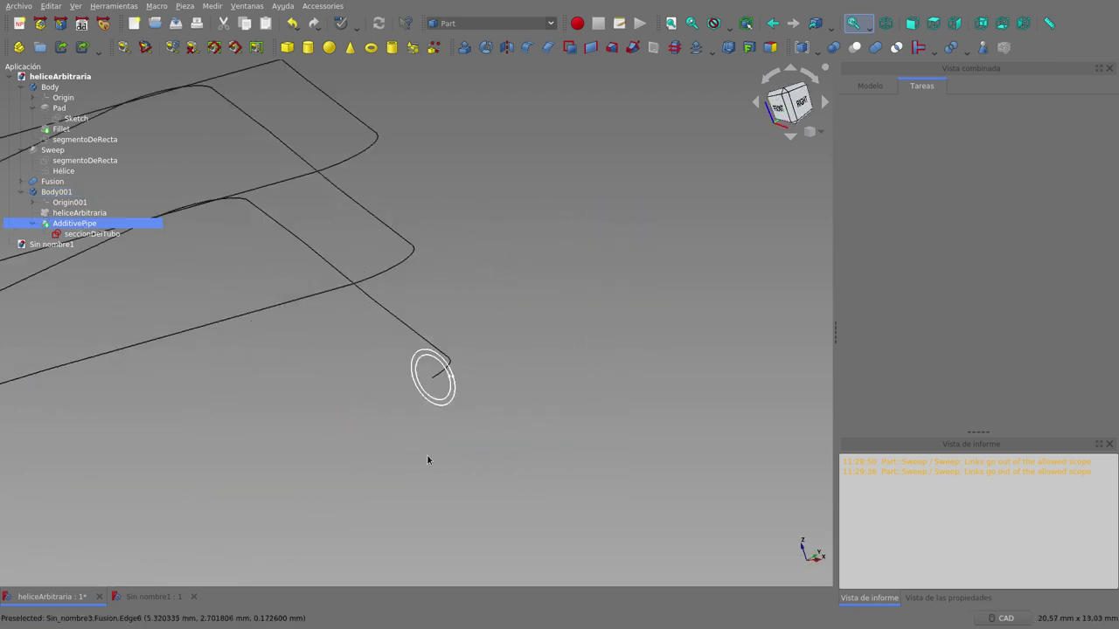
{"action": "scroll", "coordinate": [524, 370], "scroll_direction": "down", "scroll_amount": 3}
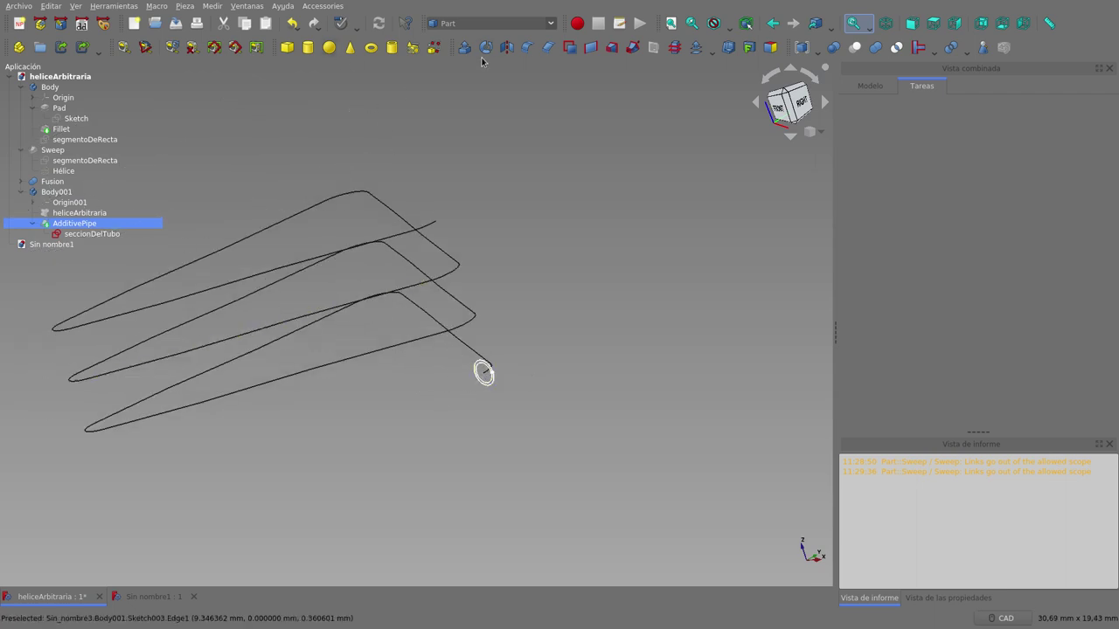
- Switch to Part Design and show the swept pipe solid, orbiting around it
{"action": "left_click", "coordinate": [550, 25]}
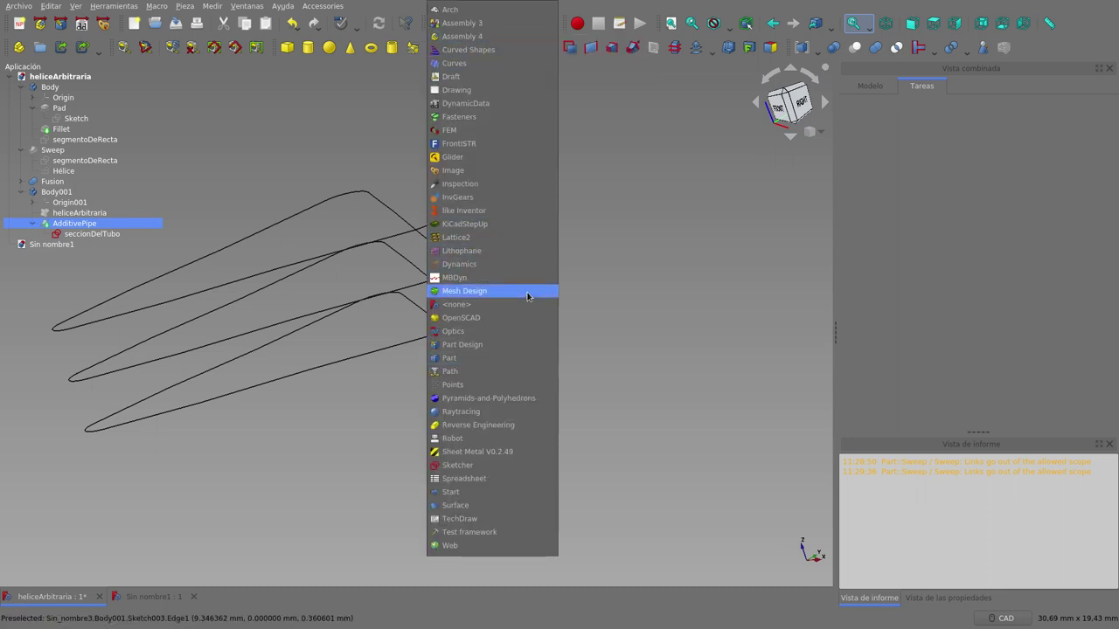
{"action": "left_click", "coordinate": [527, 348]}
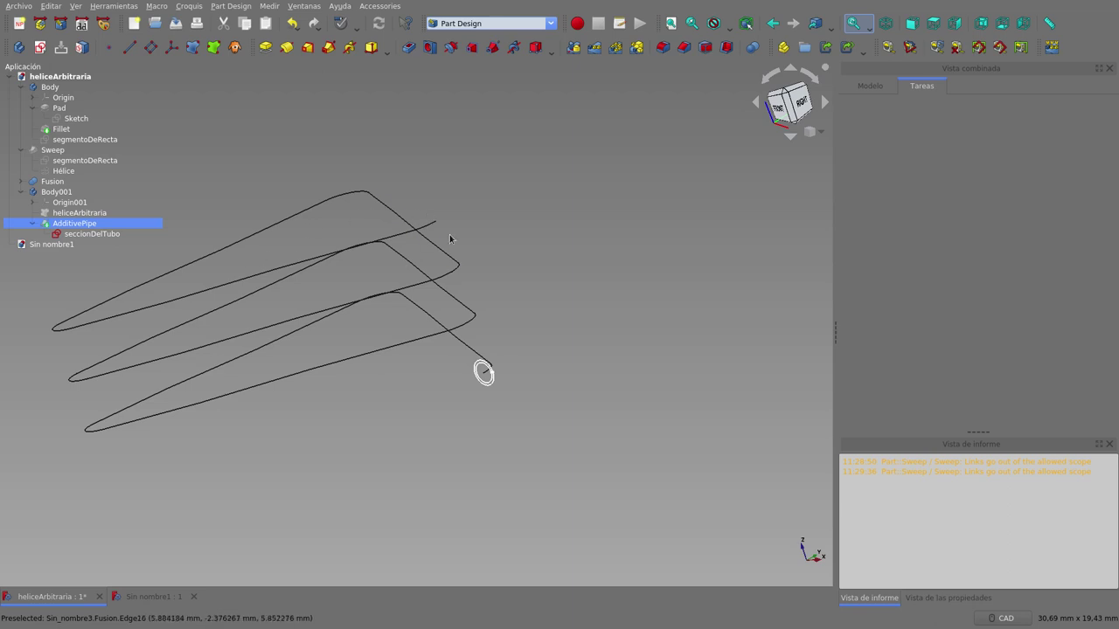
{"action": "scroll", "coordinate": [724, 248], "scroll_direction": "down", "scroll_amount": 4}
{"action": "scroll", "coordinate": [626, 226], "scroll_direction": "up", "scroll_amount": 3}
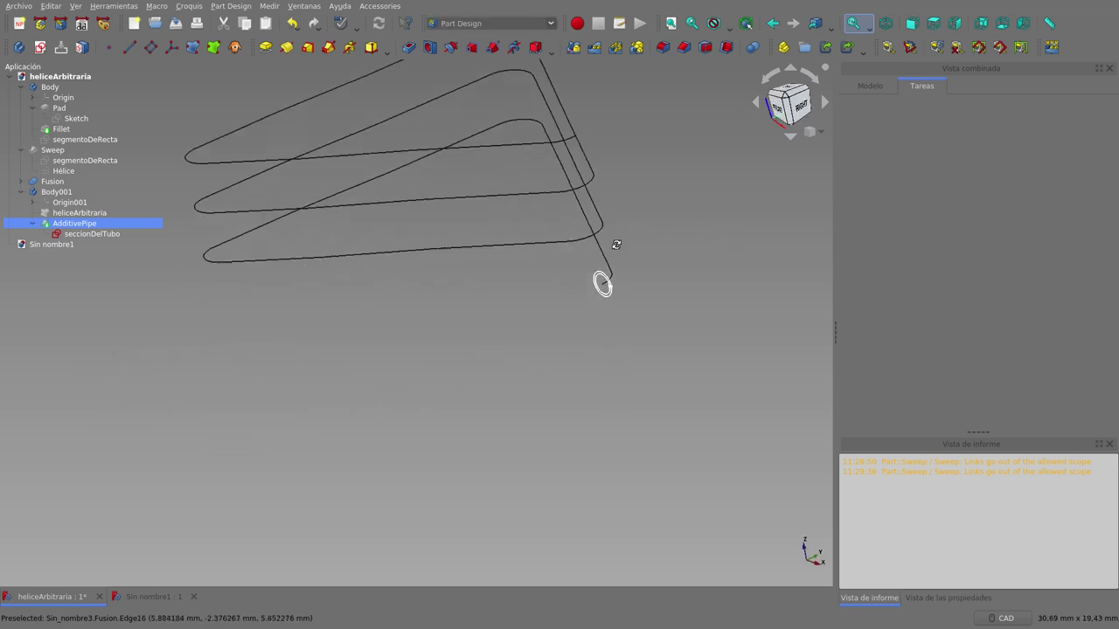
{"action": "middle_click_drag", "start_coordinate": [616, 225], "coordinate": [264, 240]}
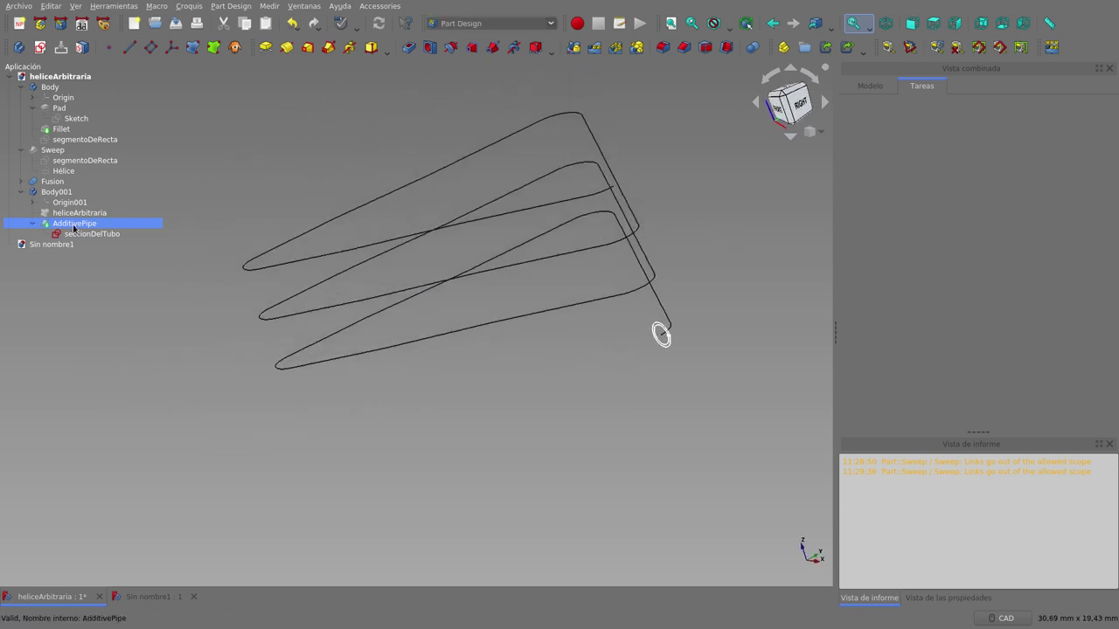
{"action": "key", "text": "space"}
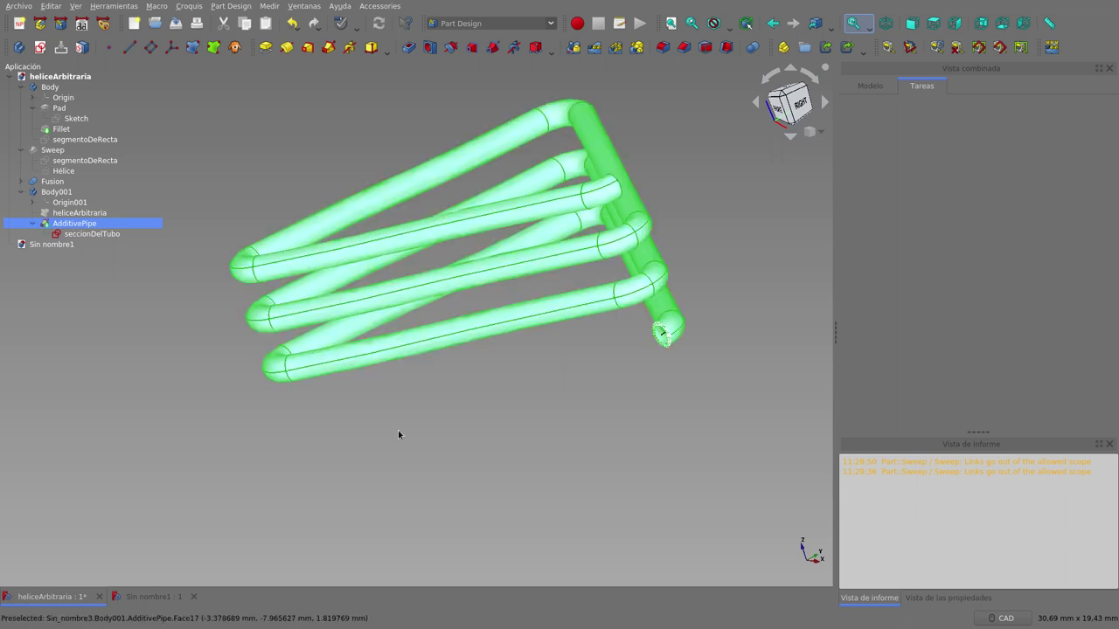
{"action": "scroll", "coordinate": [402, 433], "scroll_direction": "down", "scroll_amount": 2}
{"action": "mouse_move", "coordinate": [485, 417]}
{"action": "middle_mouse_down"}
{"action": "mouse_move", "coordinate": [504, 431]}
{"action": "mouse_move", "coordinate": [474, 395]}
{"action": "middle_mouse_up"}
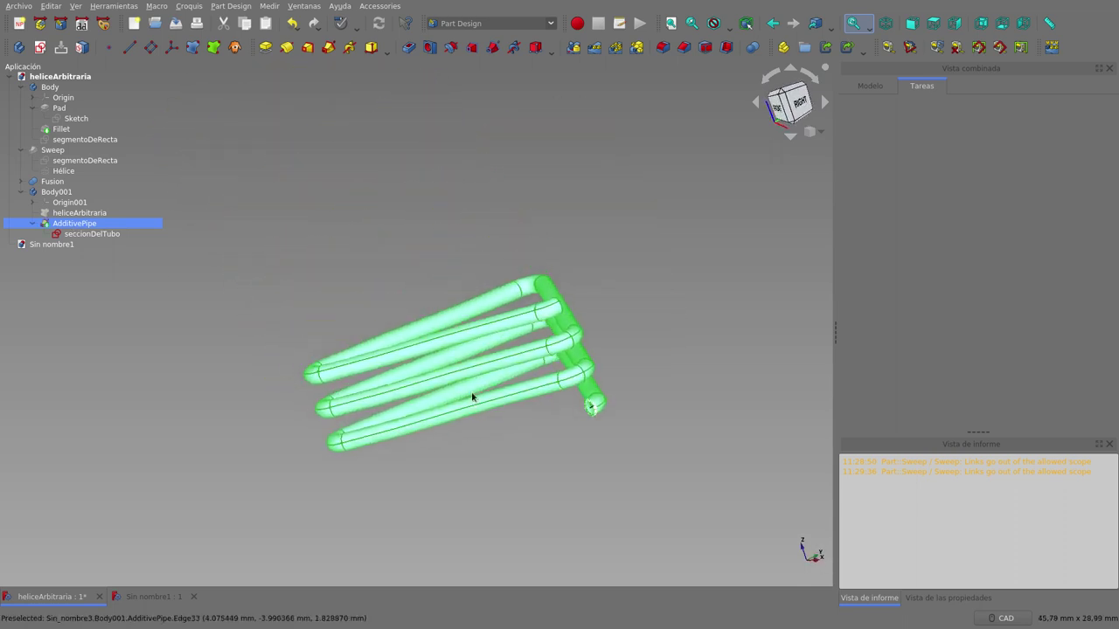
{"action": "left_click", "coordinate": [569, 268]}
{"action": "mouse_move", "coordinate": [569, 267]}
{"action": "middle_mouse_down"}
{"action": "mouse_move", "coordinate": [599, 262]}
{"action": "mouse_move", "coordinate": [606, 277]}
{"action": "middle_mouse_up"}
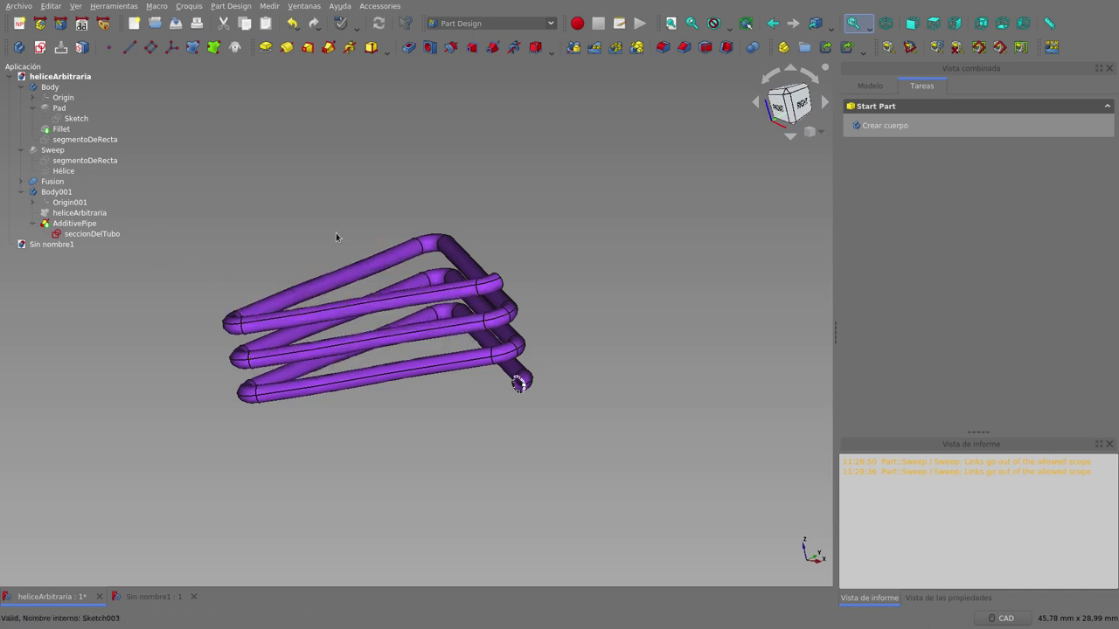
- Select Body001 and display its view properties with the purple shape colour
{"action": "left_click", "coordinate": [59, 192]}
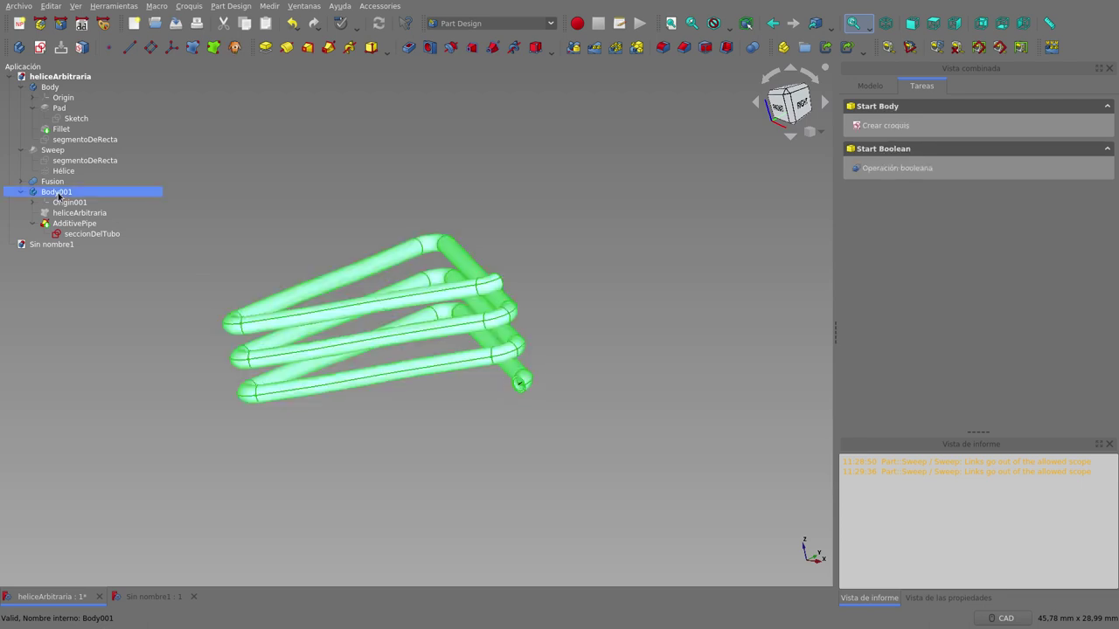
{"action": "right_click", "coordinate": [58, 196]}
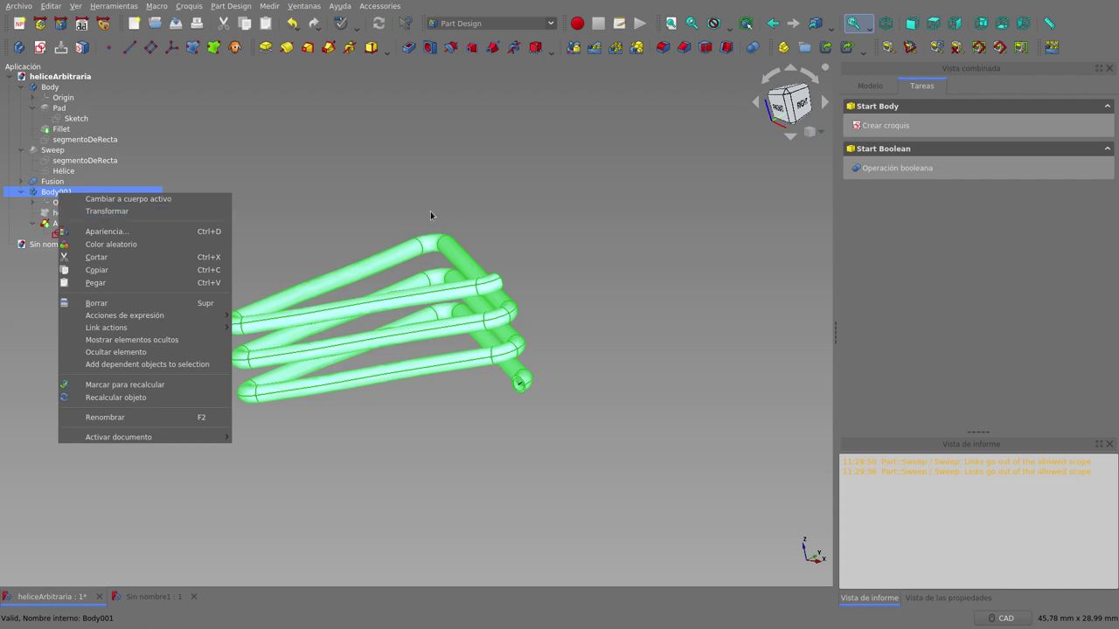
{"action": "left_click", "coordinate": [513, 231]}
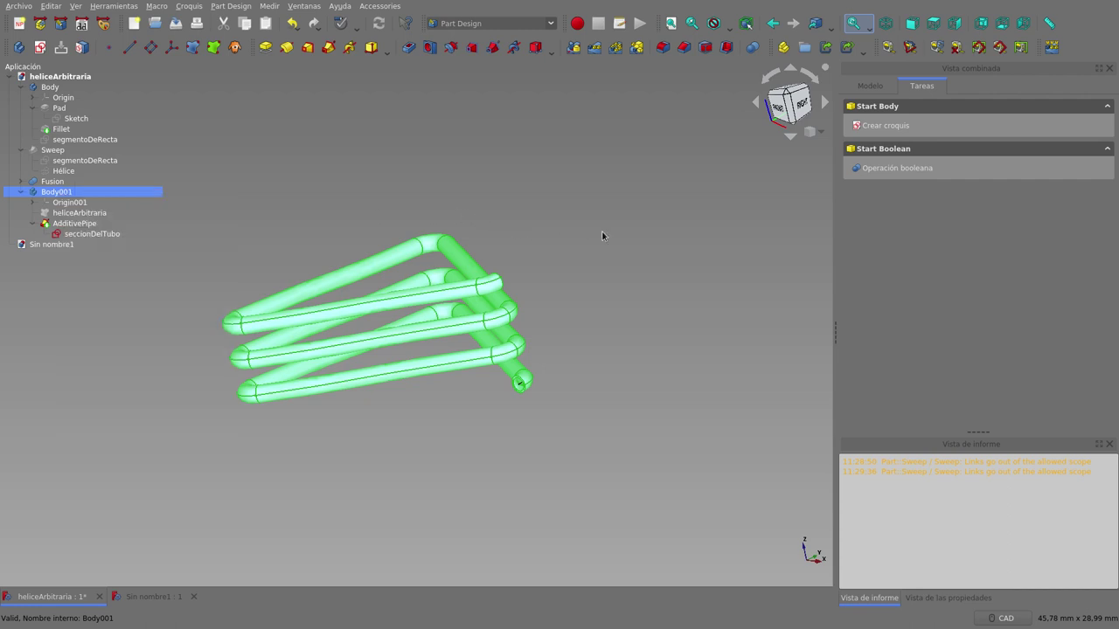
{"action": "left_click", "coordinate": [869, 85]}
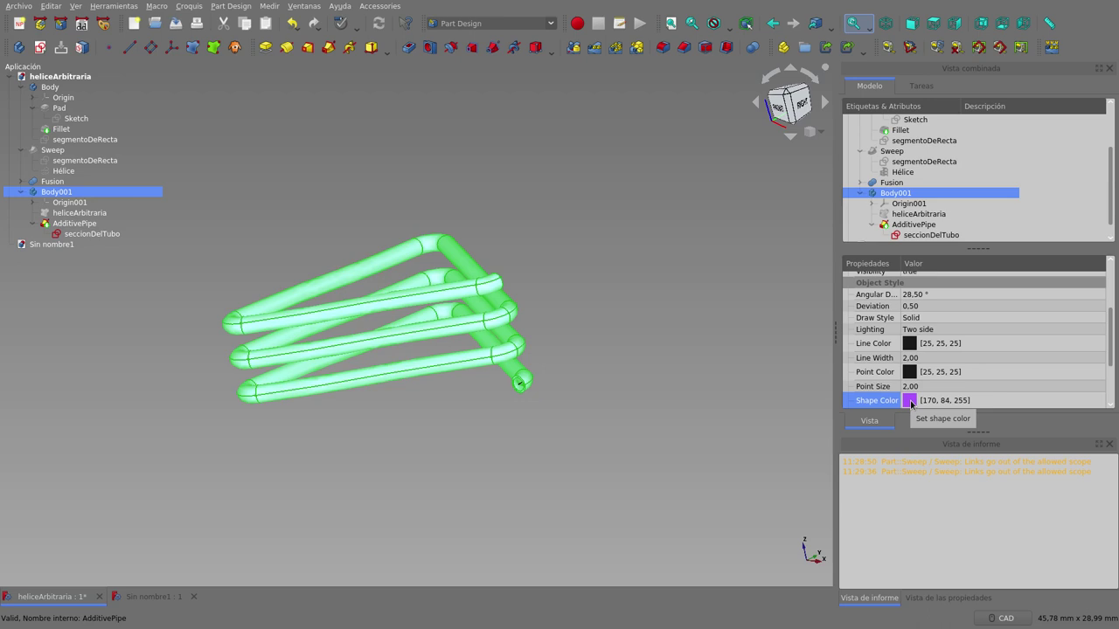
- Collapse the AdditivePipe, Body001, Sweep and Body branches in the tree
{"action": "left_click", "coordinate": [554, 272]}
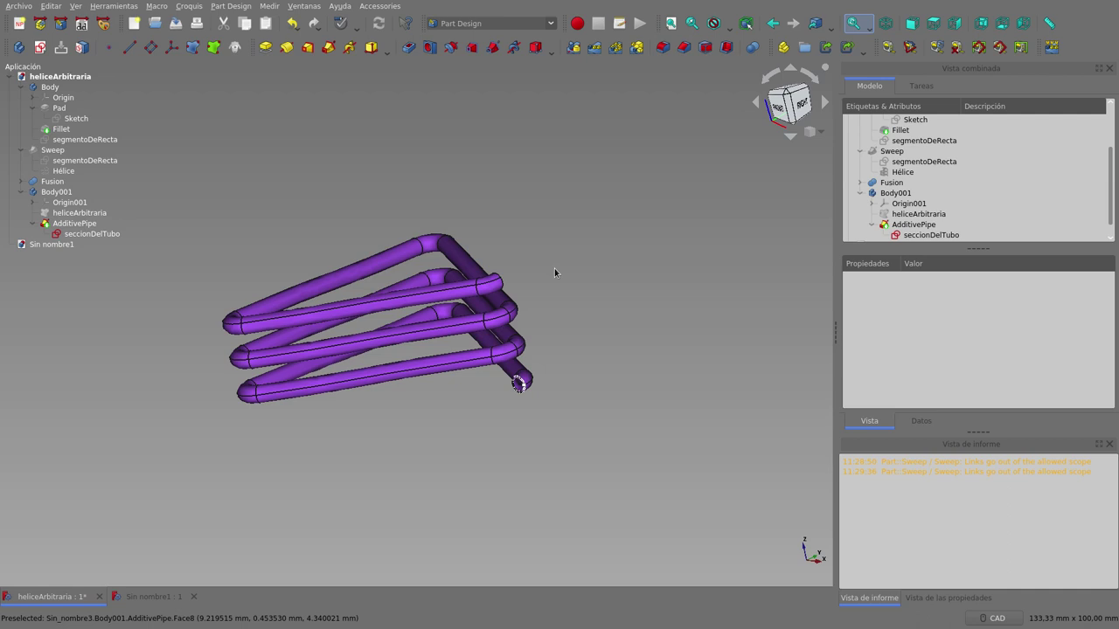
{"action": "left_click", "coordinate": [33, 225]}
{"action": "left_click", "coordinate": [21, 192]}
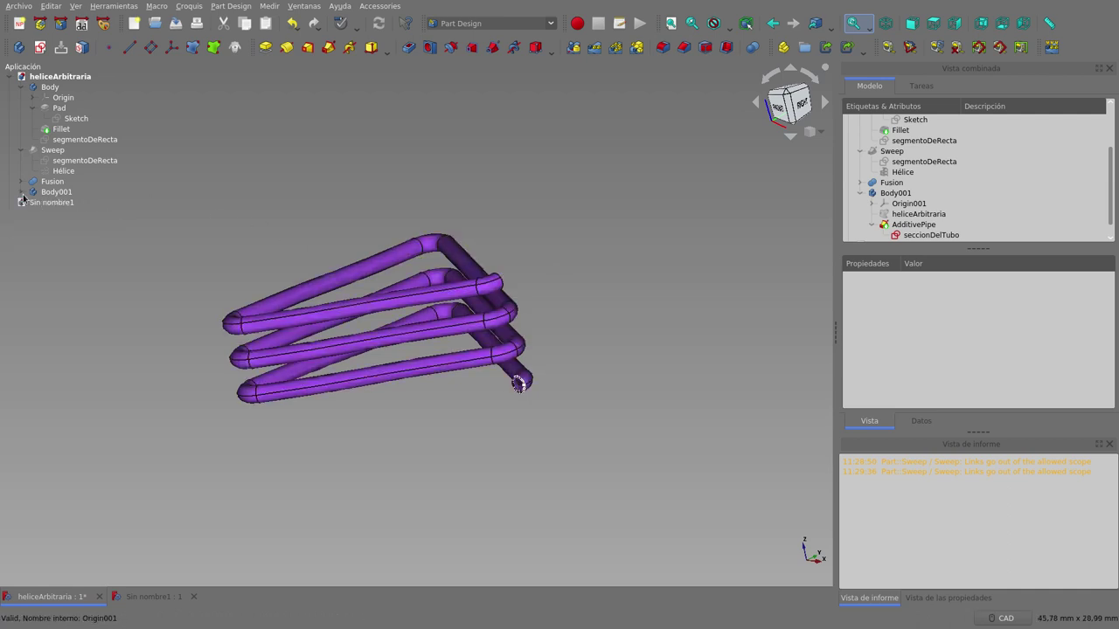
{"action": "left_click", "coordinate": [21, 150]}
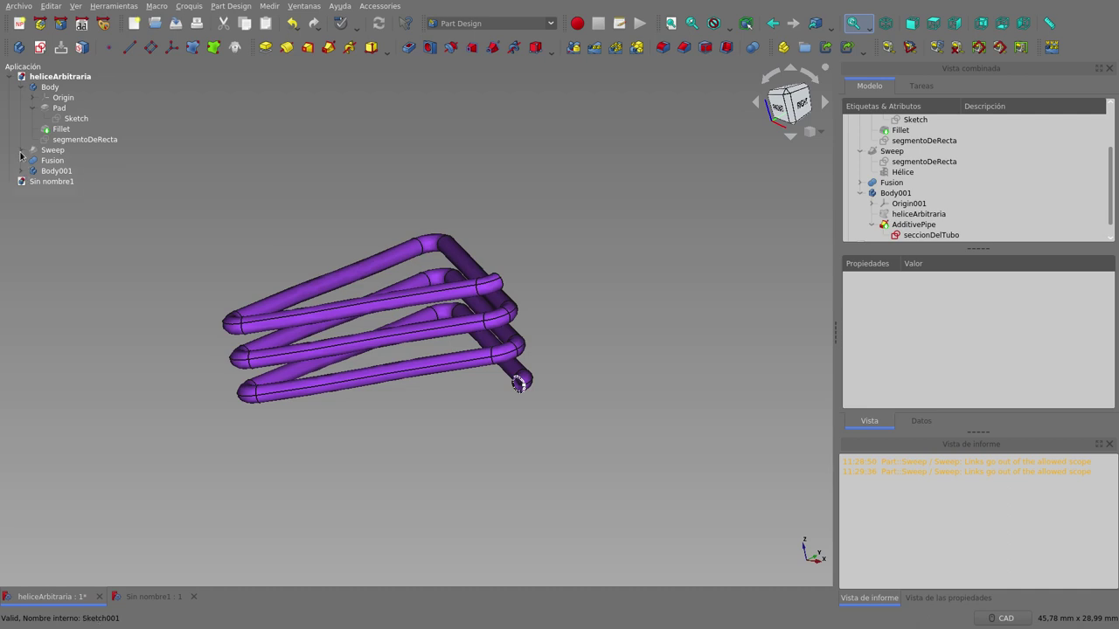
{"action": "left_click", "coordinate": [21, 88]}
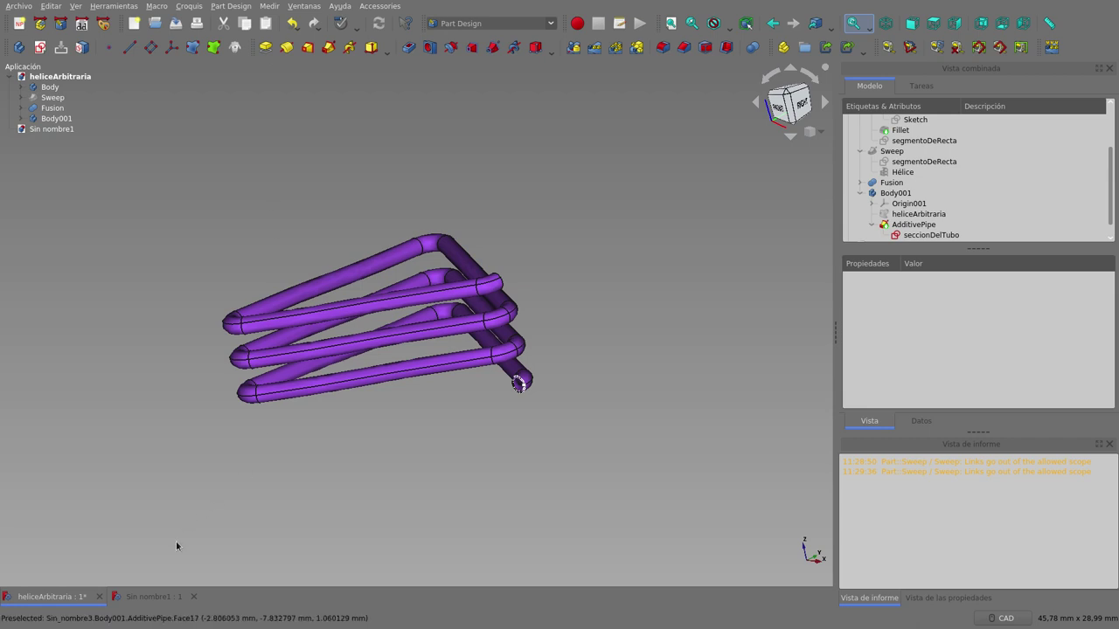
- Open Fusion's Transform task and close it without changes
{"action": "left_click", "coordinate": [21, 109]}
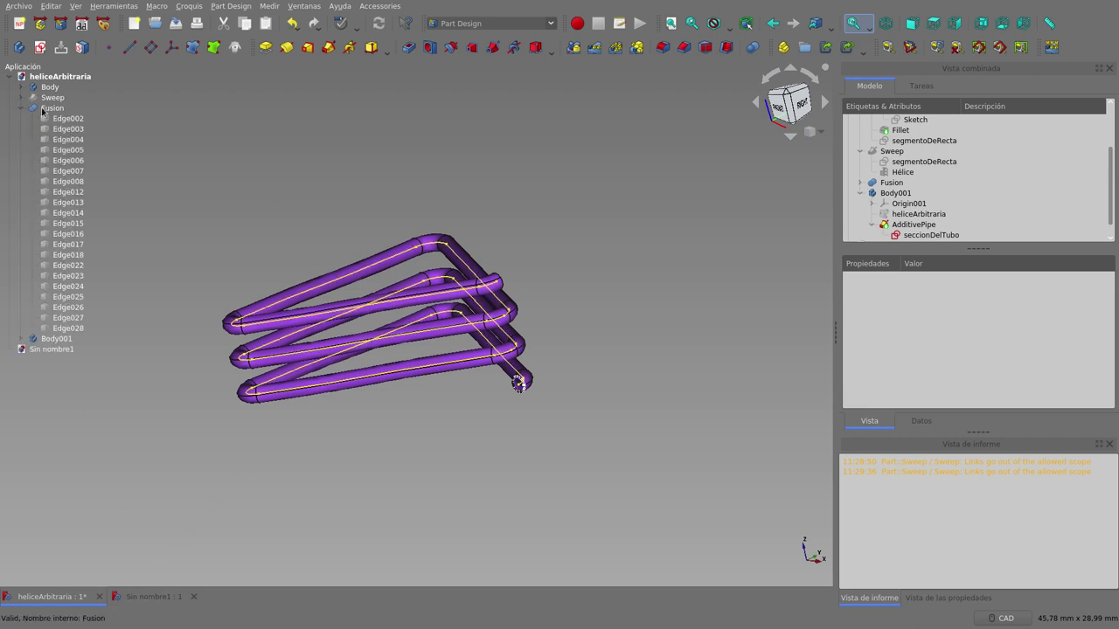
{"action": "left_click", "coordinate": [23, 109]}
{"action": "double_click", "coordinate": [48, 109]}
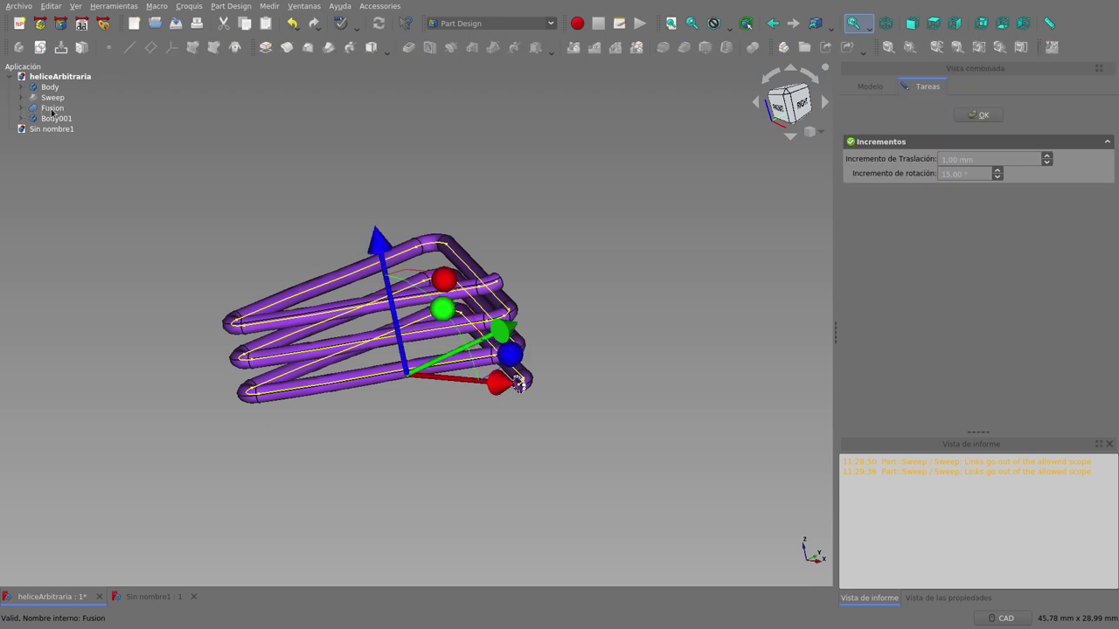
{"action": "left_click", "coordinate": [978, 114]}
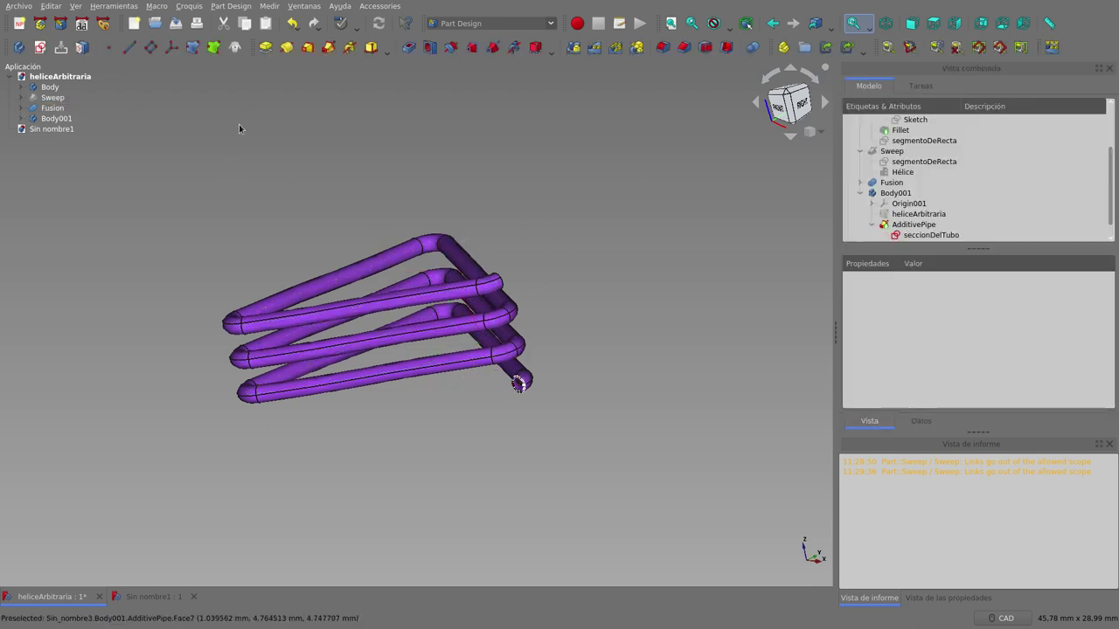
- In Sin nombre1, create and delete an extra Body001, then make the existing Body active
{"action": "left_click", "coordinate": [148, 597]}
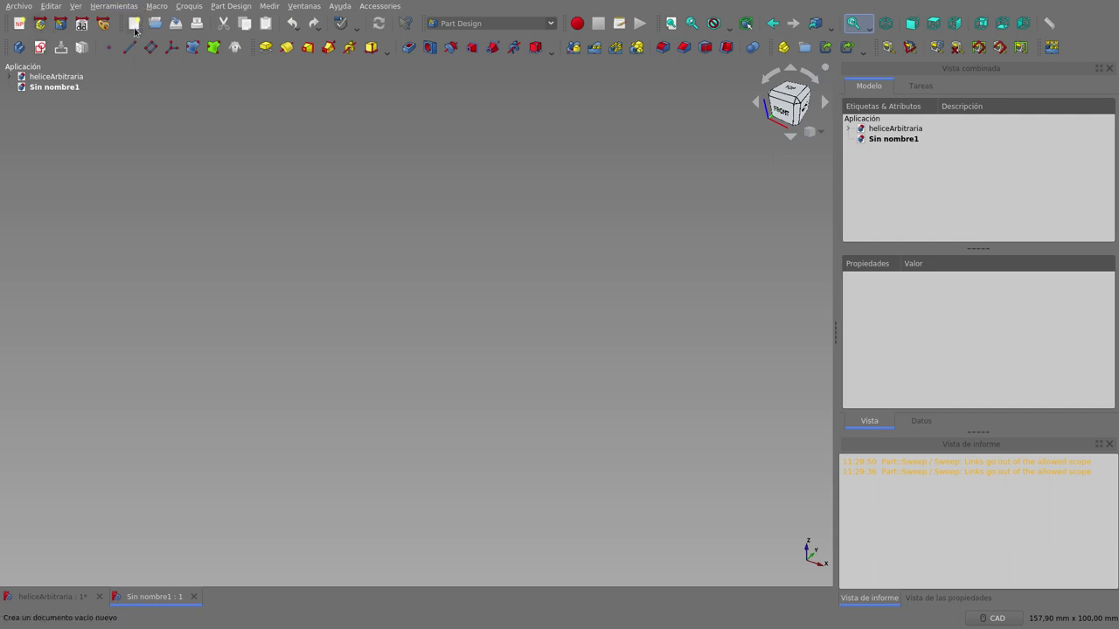
{"action": "left_click", "coordinate": [19, 48]}
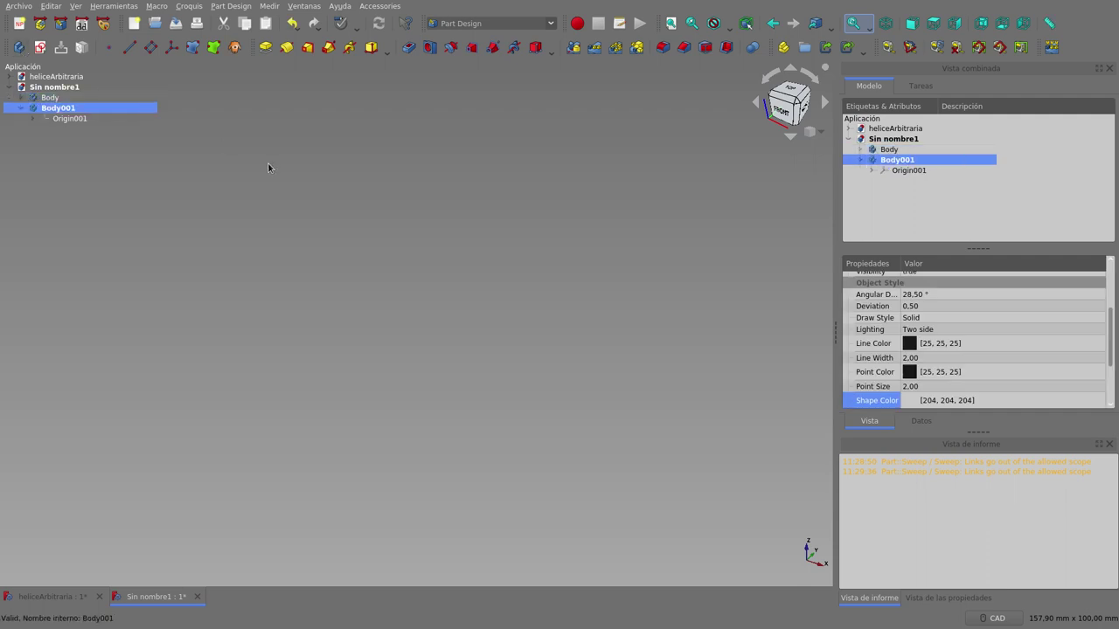
{"action": "right_click", "coordinate": [88, 110]}
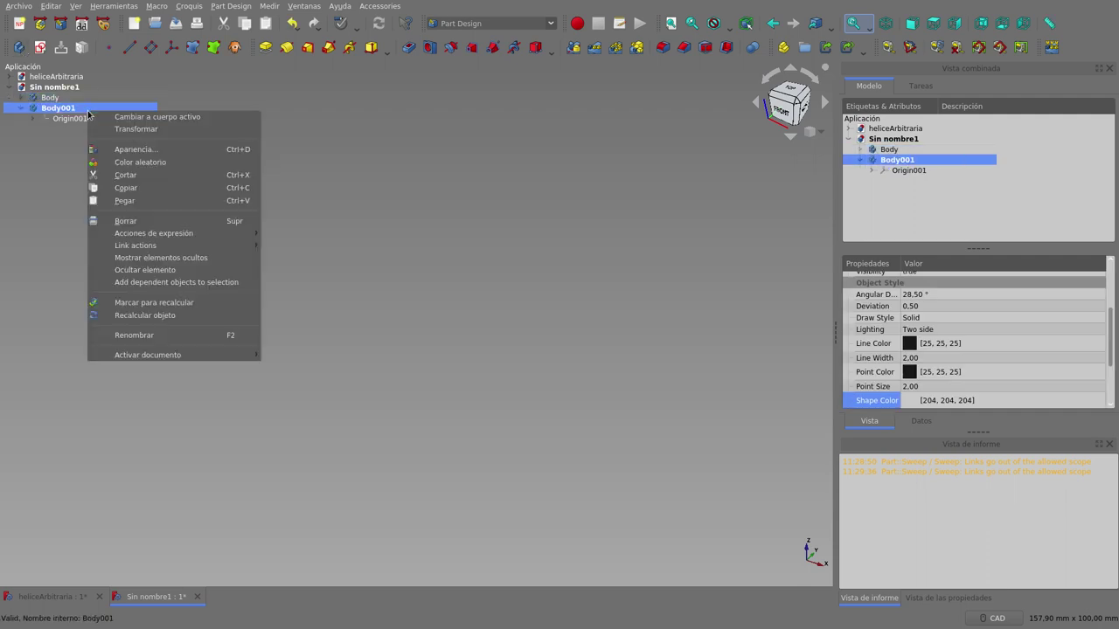
{"action": "left_click", "coordinate": [136, 225]}
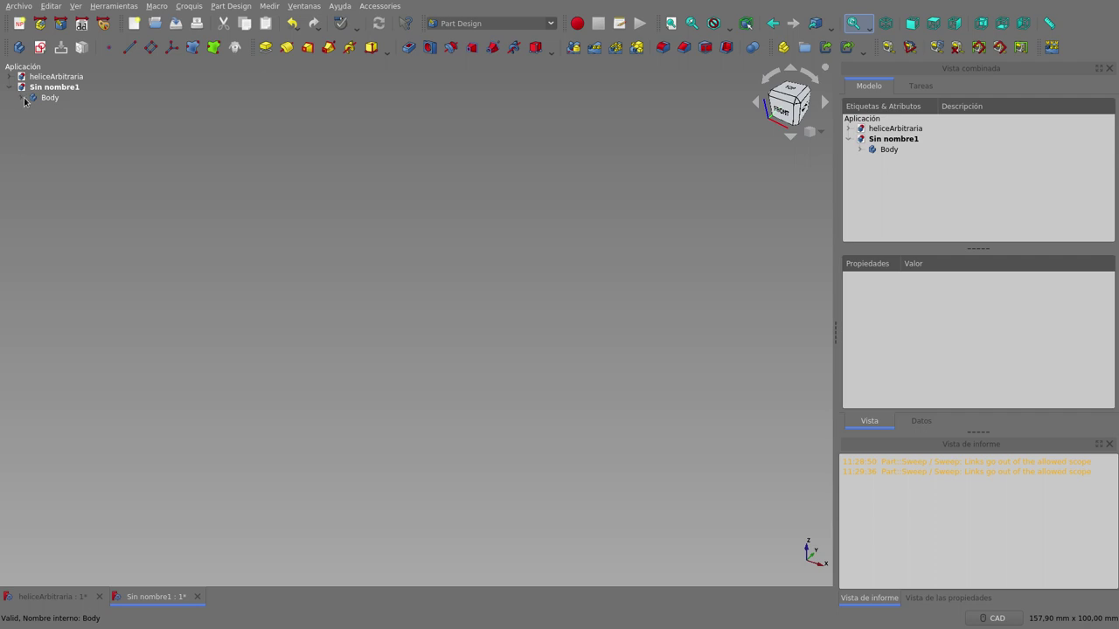
{"action": "left_click", "coordinate": [53, 98]}
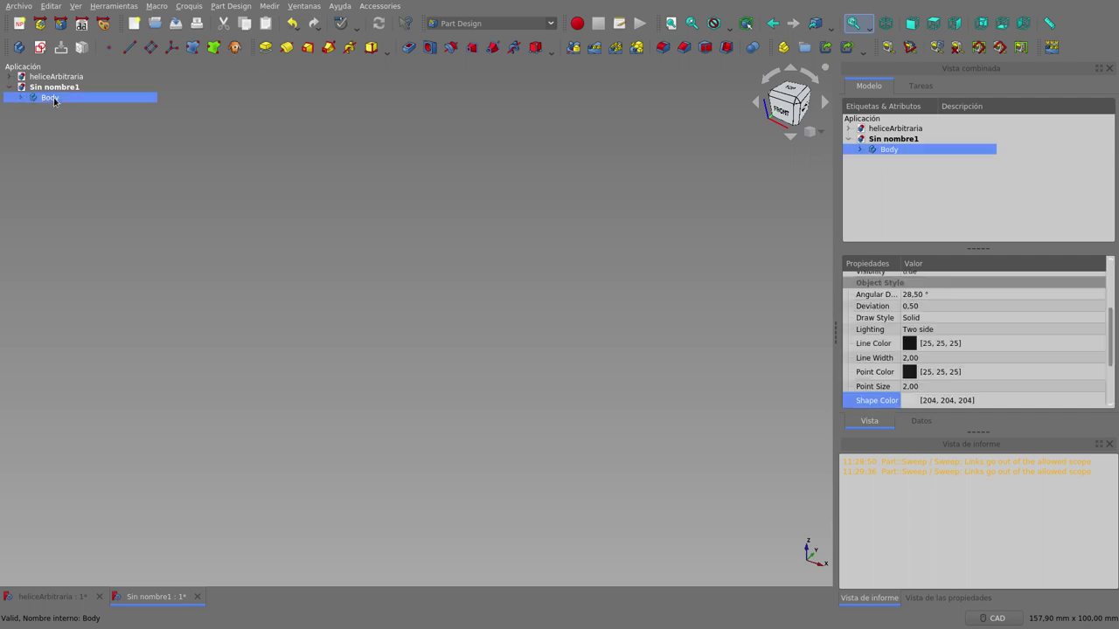
{"action": "double_click", "coordinate": [54, 99]}
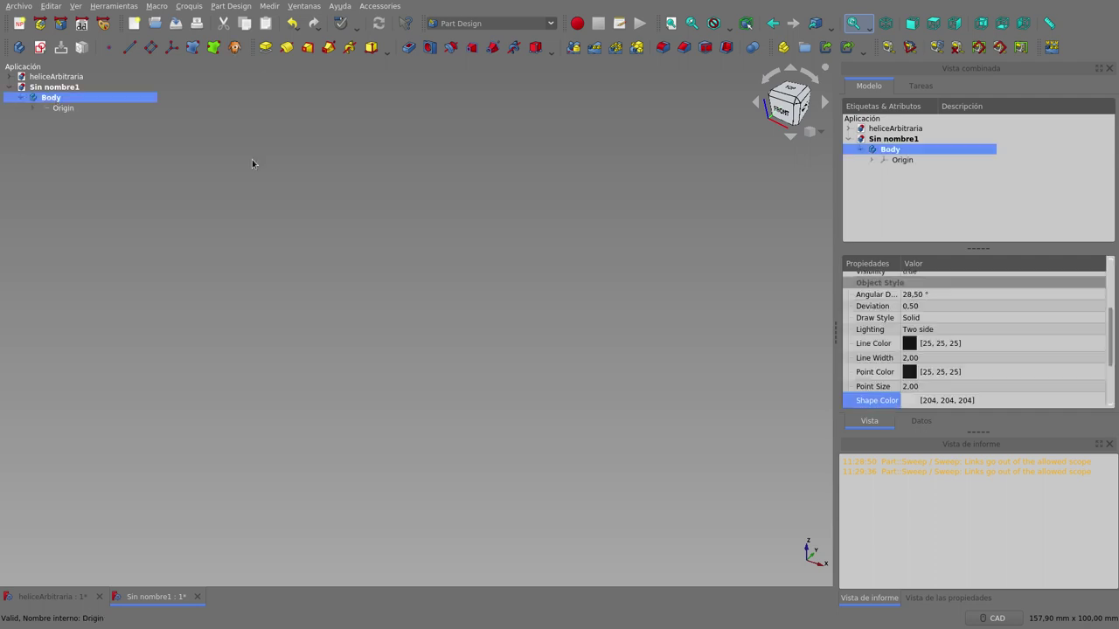
- Start a sketch on the XY plane and draw a regular triangle centred at the origin
{"action": "left_click", "coordinate": [40, 50]}
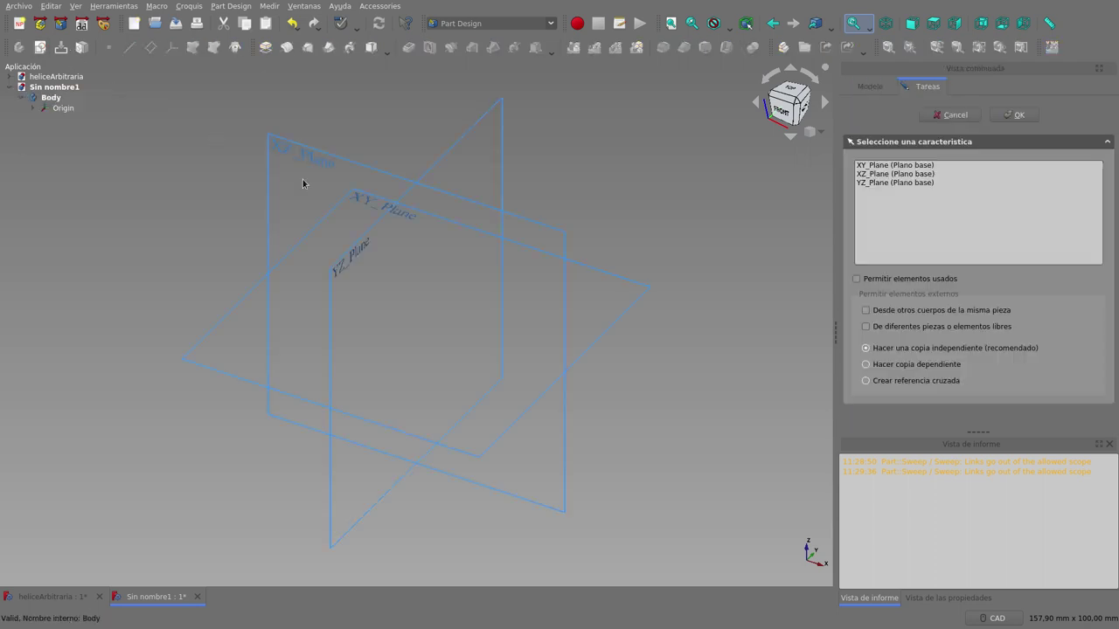
{"action": "left_click", "coordinate": [898, 166]}
{"action": "double_click", "coordinate": [898, 167]}
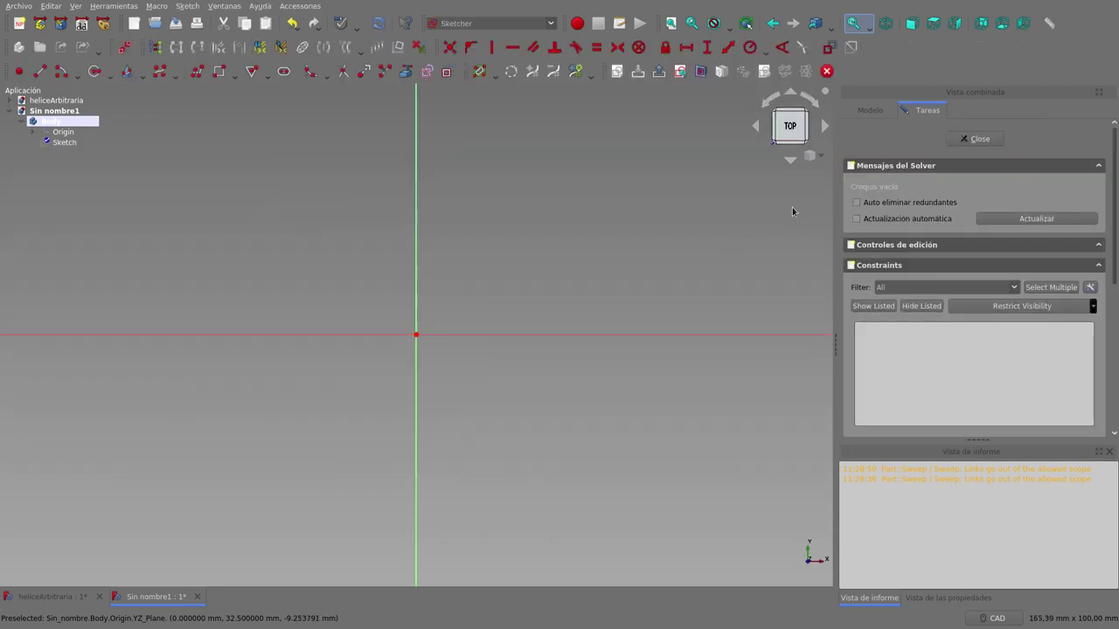
{"action": "left_click", "coordinate": [268, 75]}
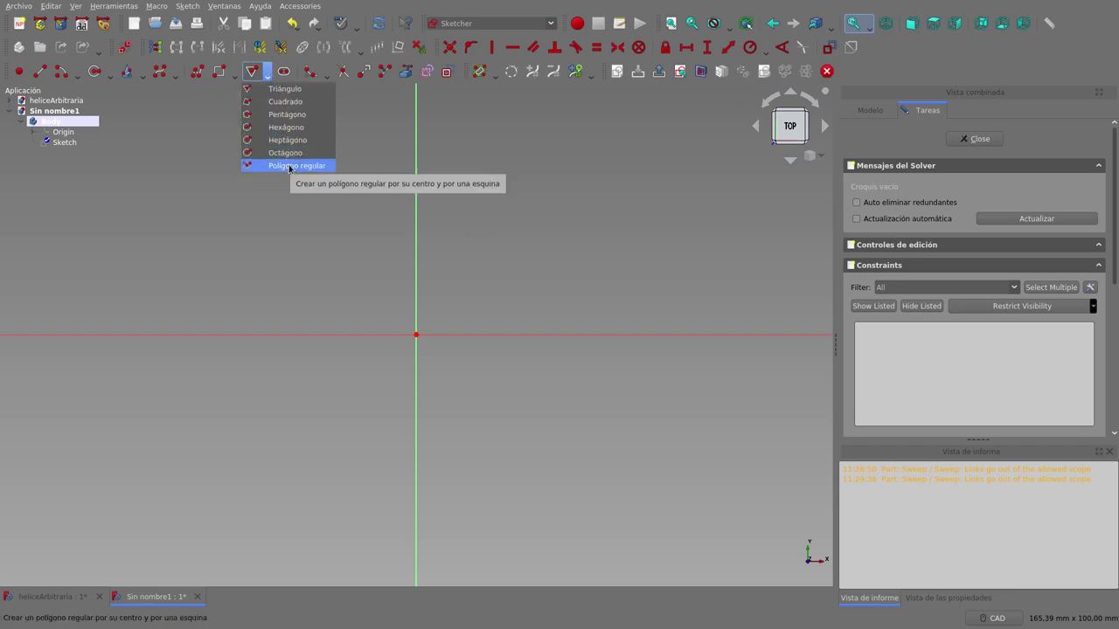
{"action": "left_click", "coordinate": [289, 102]}
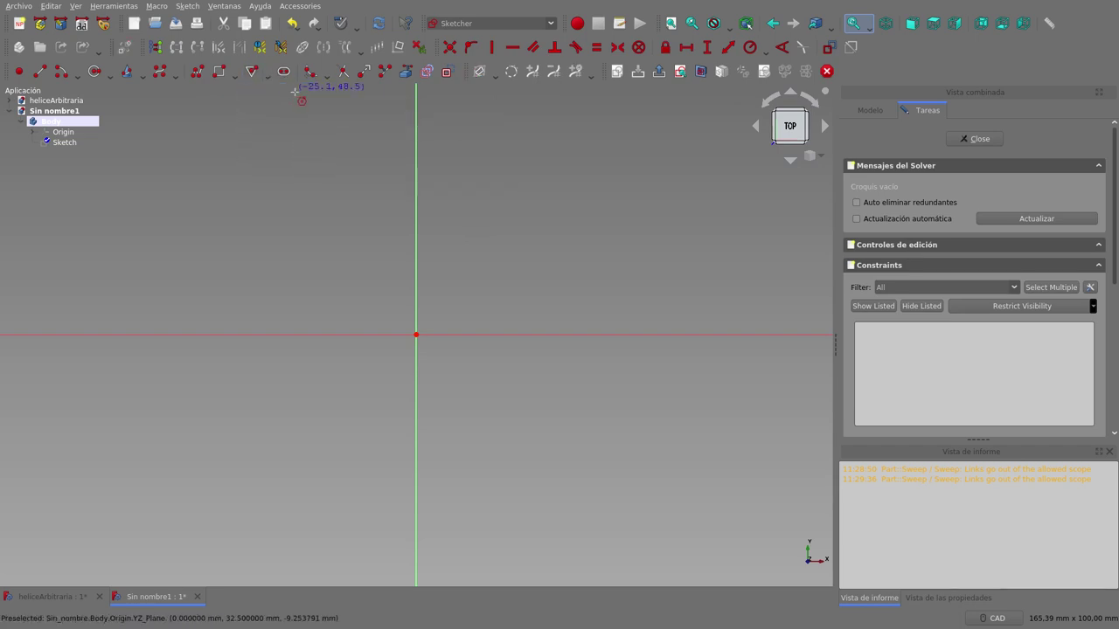
{"action": "left_click", "coordinate": [416, 334]}
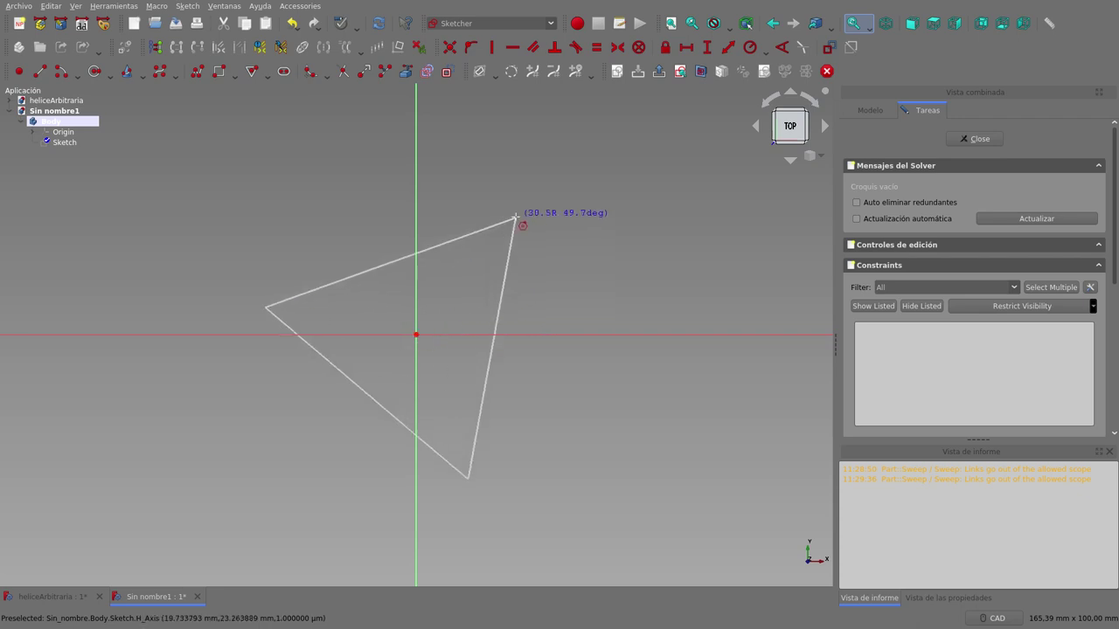
{"action": "left_click", "coordinate": [613, 325]}
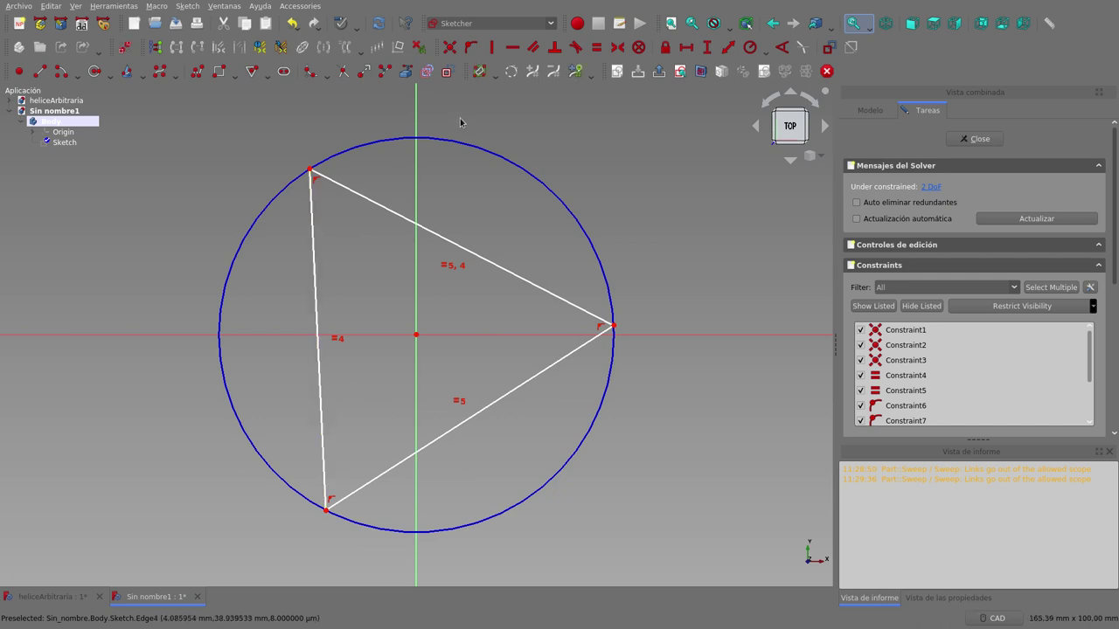
- Make the left edge vertical, give the circumscribed circle a 10 mm radius, and close the sketch
{"action": "left_click", "coordinate": [490, 49]}
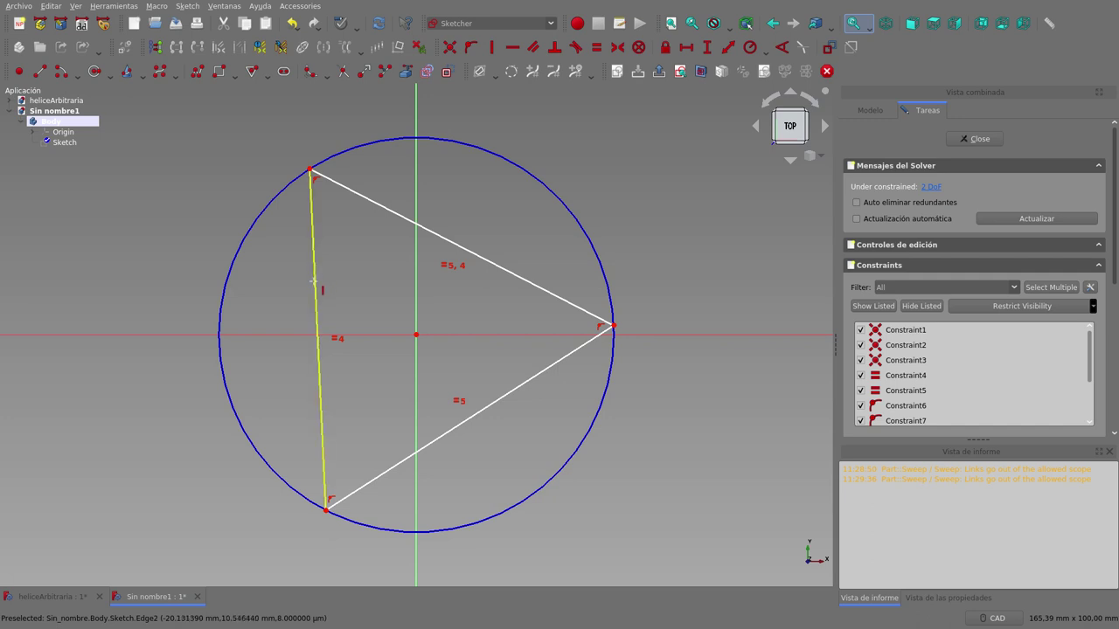
{"action": "left_click", "coordinate": [313, 280]}
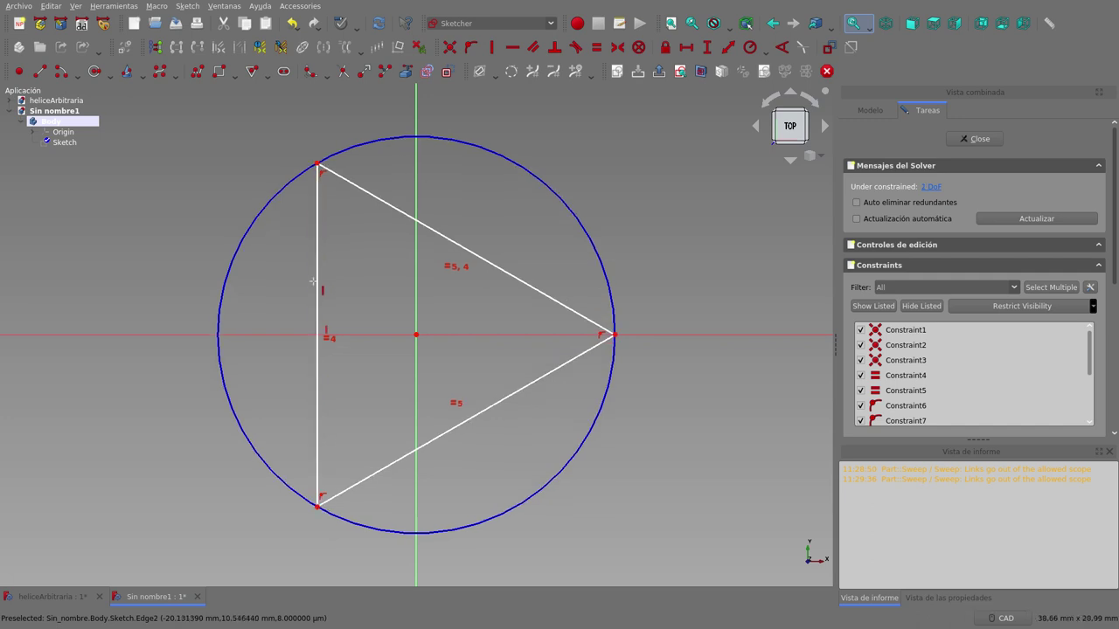
{"action": "left_click", "coordinate": [593, 249]}
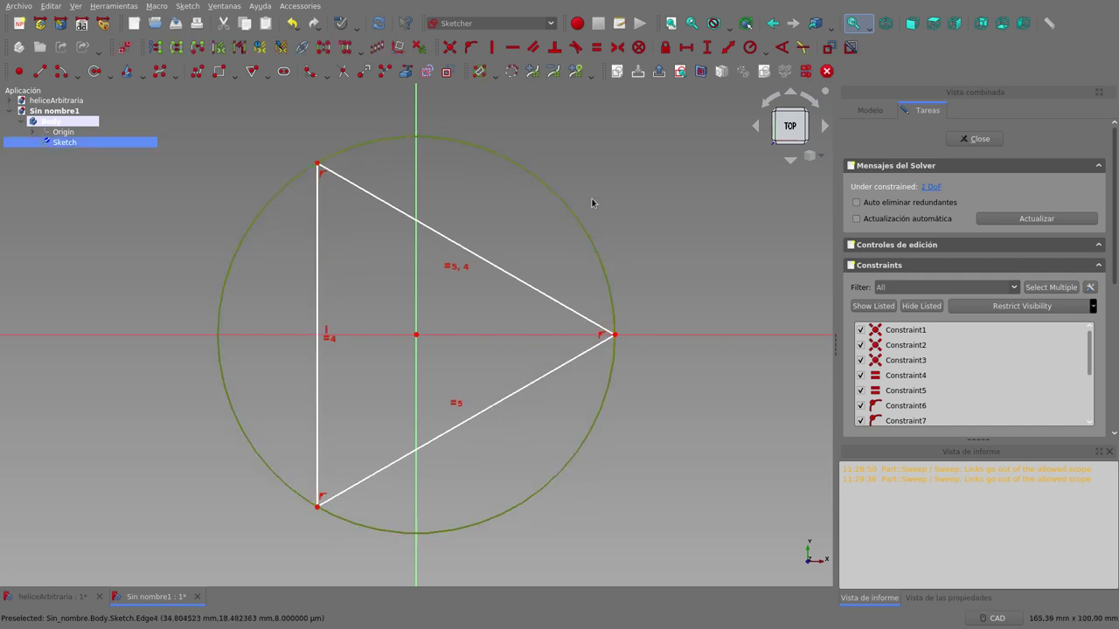
{"action": "left_click", "coordinate": [750, 48]}
{"action": "type", "text": "10"}
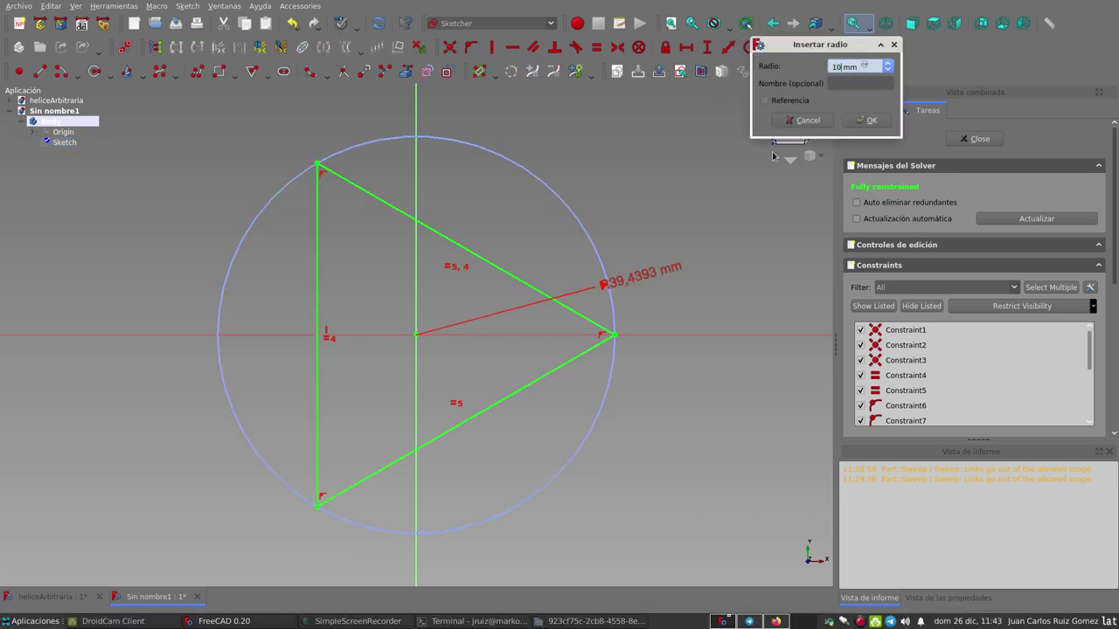
{"action": "left_click", "coordinate": [865, 120]}
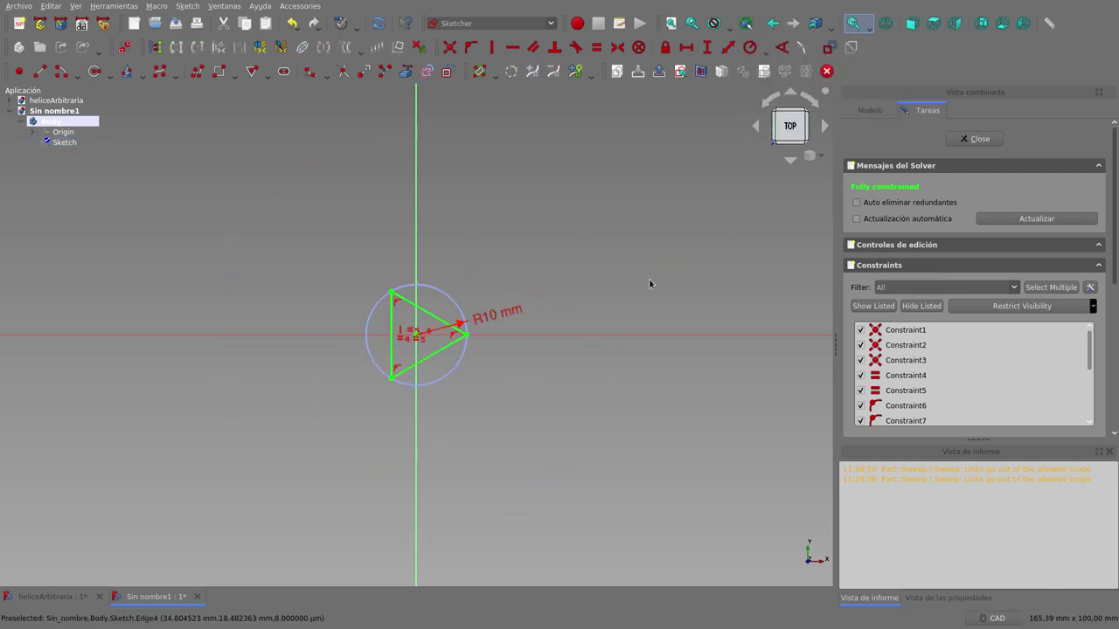
{"action": "scroll", "coordinate": [403, 340], "scroll_direction": "up", "scroll_amount": 5}
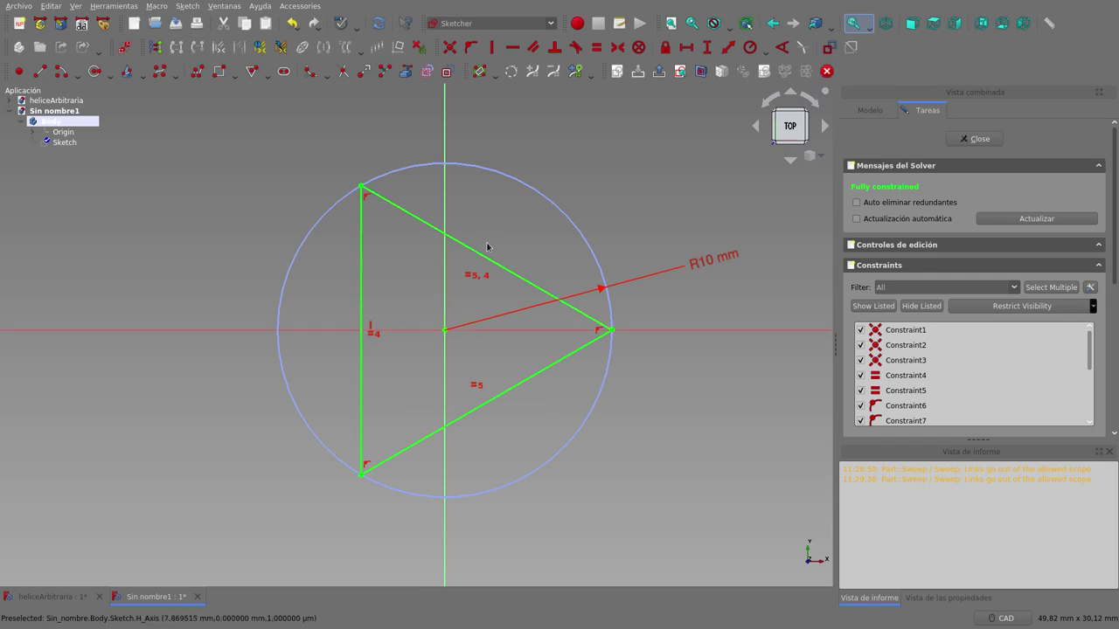
{"action": "left_click", "coordinate": [975, 140]}
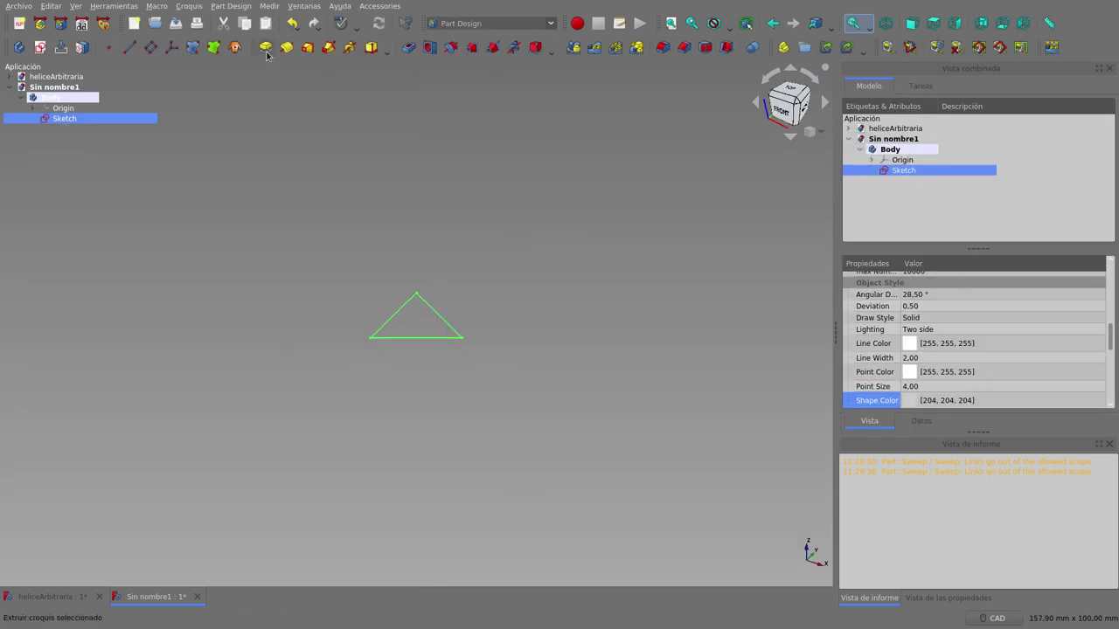
- Pad the triangle sketch with a length of 2 mm
{"action": "left_click", "coordinate": [267, 48]}
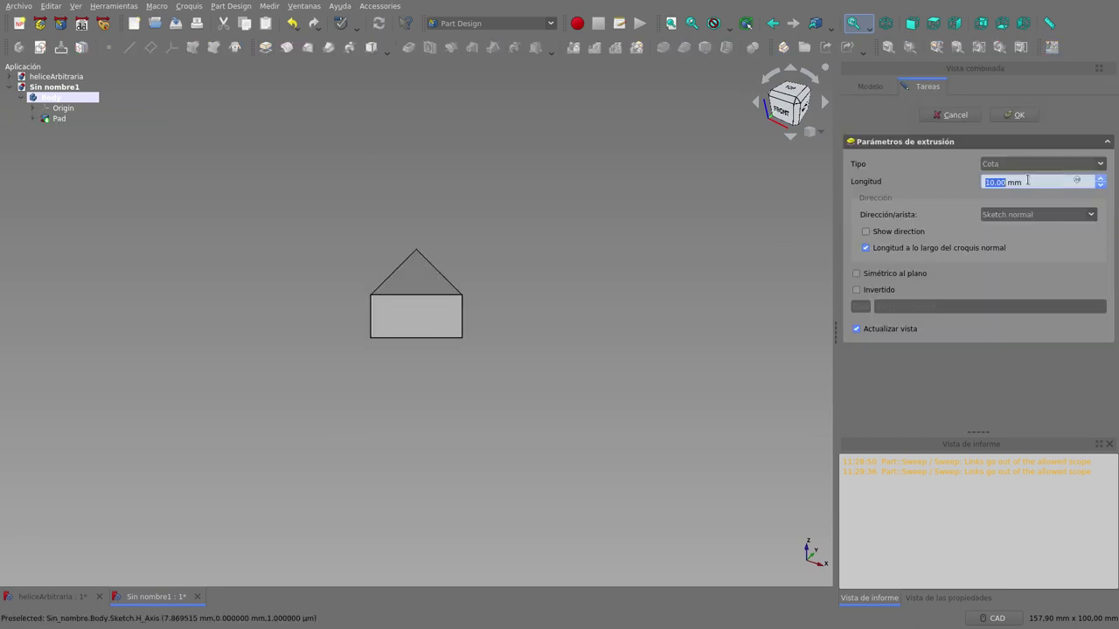
{"action": "left_click", "coordinate": [990, 182]}
{"action": "key", "text": "BackSpace"}
{"action": "key", "text": "BackSpace"}
{"action": "key", "text": "BackSpace"}
{"action": "type", "text": "2"}
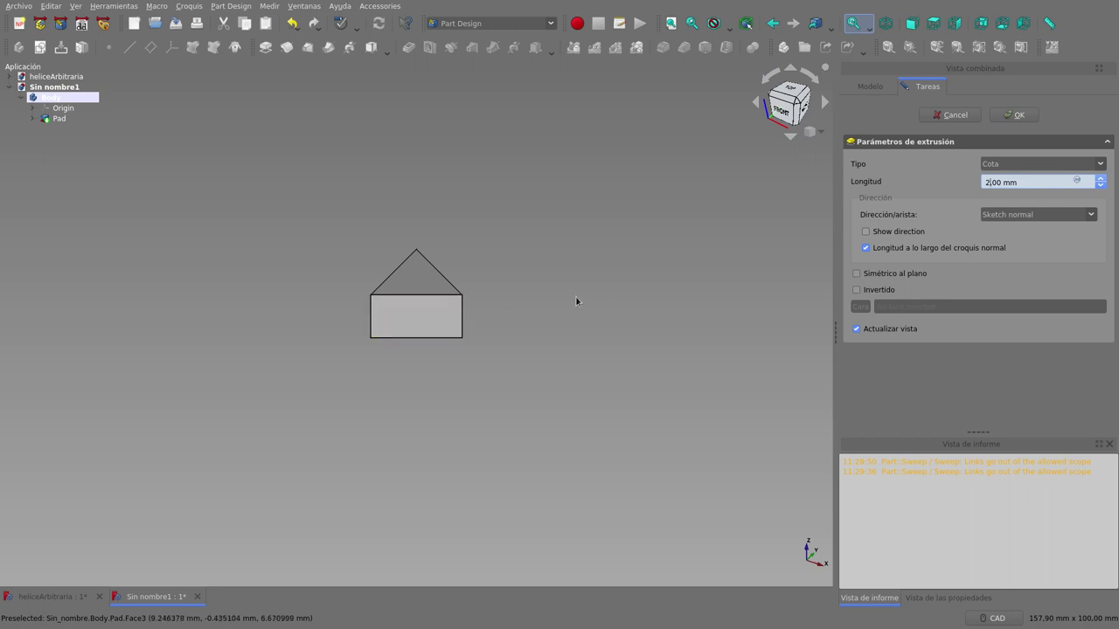
{"action": "left_click", "coordinate": [1028, 115]}
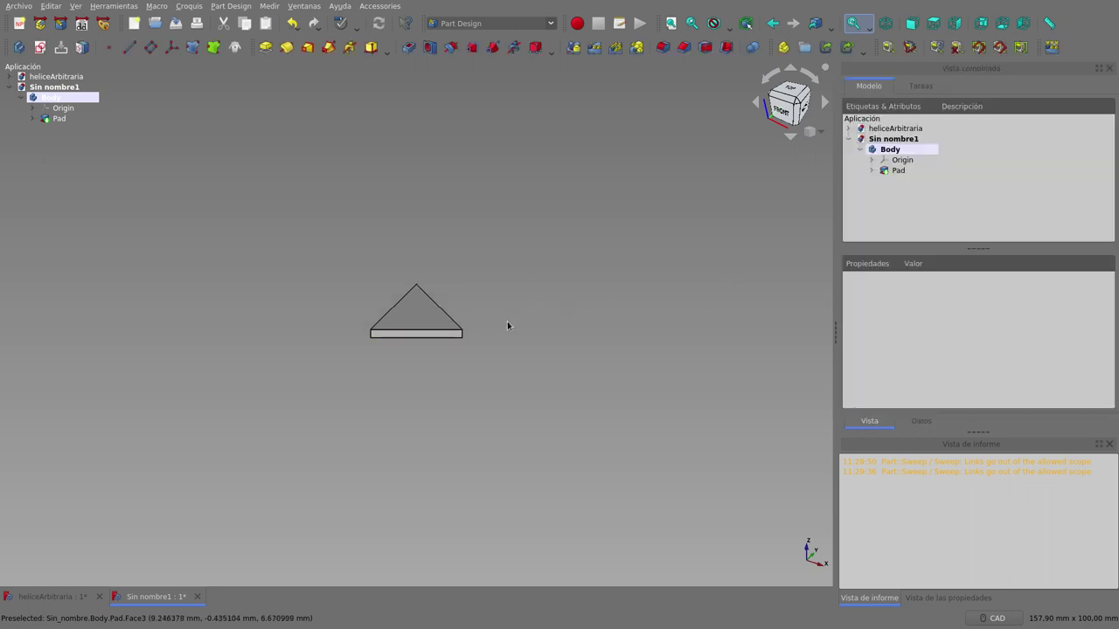
- Edit the Pad's length from 2 mm to 6 mm
{"action": "double_click", "coordinate": [892, 170]}
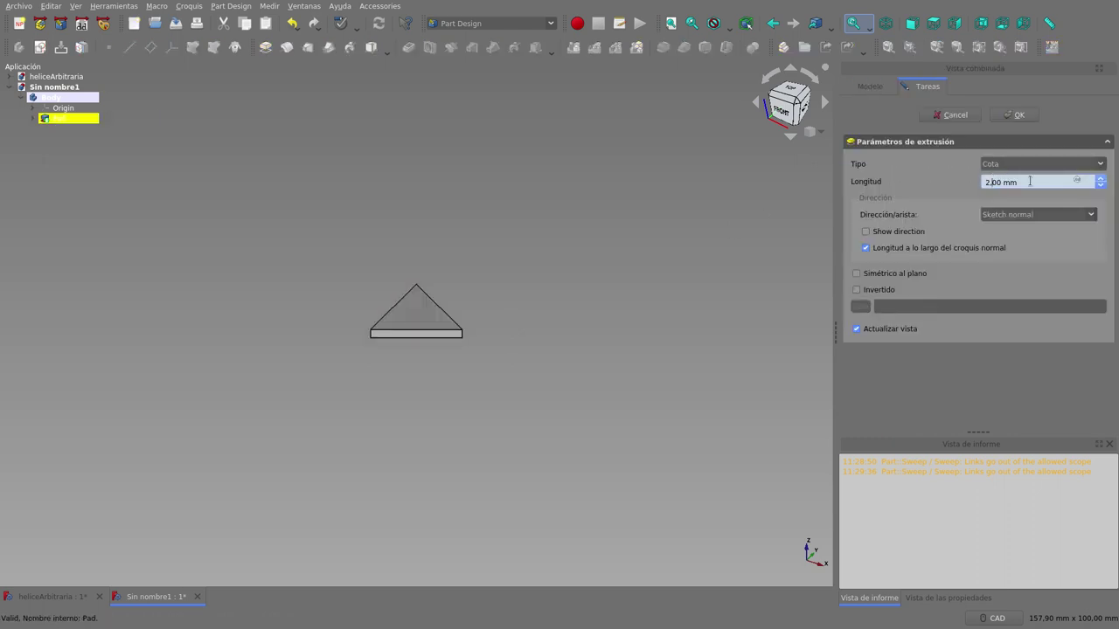
{"action": "key", "text": "BackSpace"}
{"action": "type", "text": "6"}
{"action": "left_click", "coordinate": [1016, 115]}
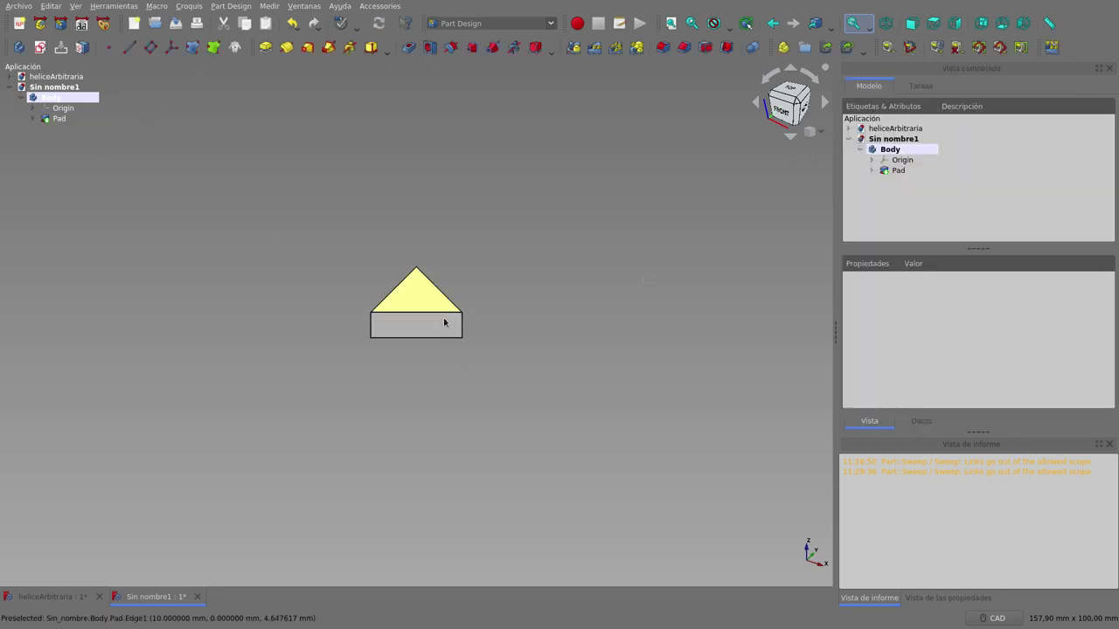
- Round the triangular pad's vertical edges with a 1 mm fillet, then select the Body
{"action": "middle_click_drag", "start_coordinate": [606, 379], "coordinate": [469, 387]}
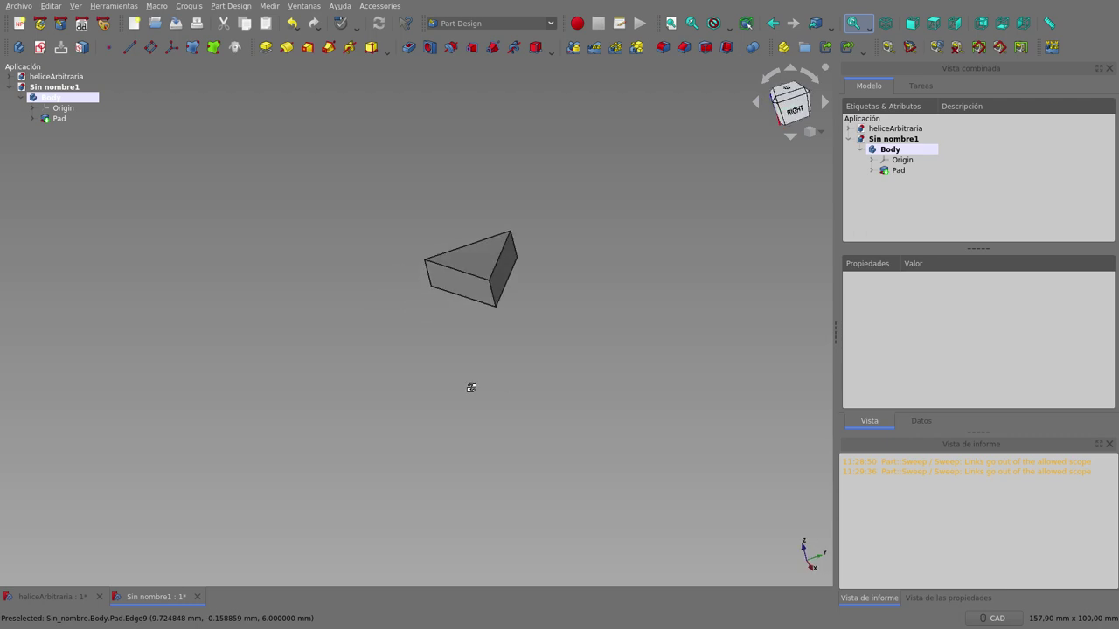
{"action": "left_click", "coordinate": [426, 273]}
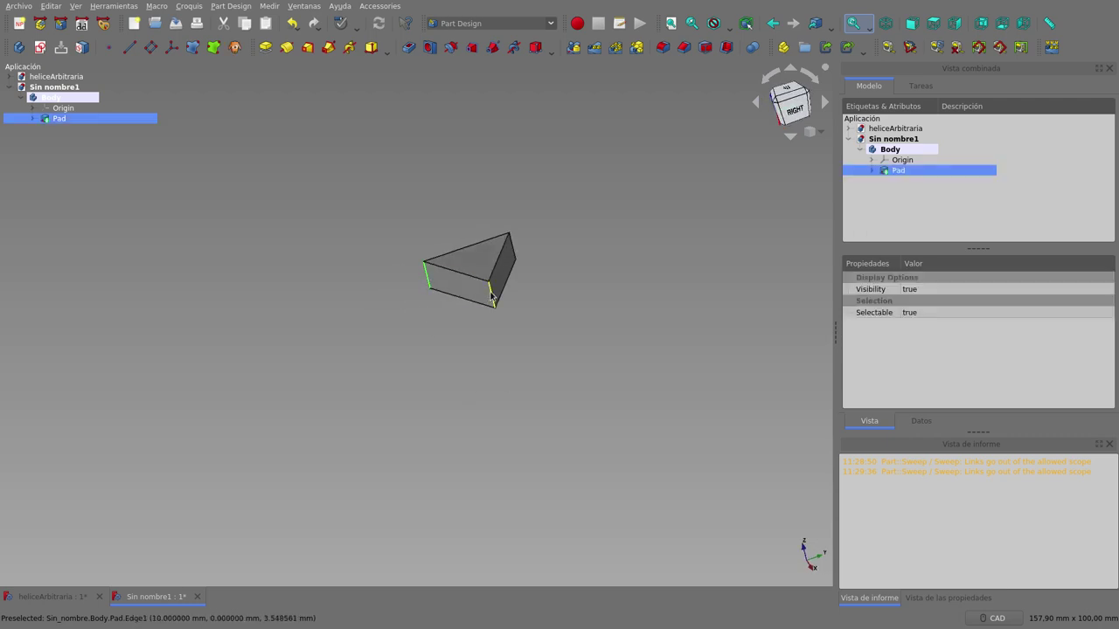
{"action": "left_click", "coordinate": [514, 254], "text": "ctrl"}
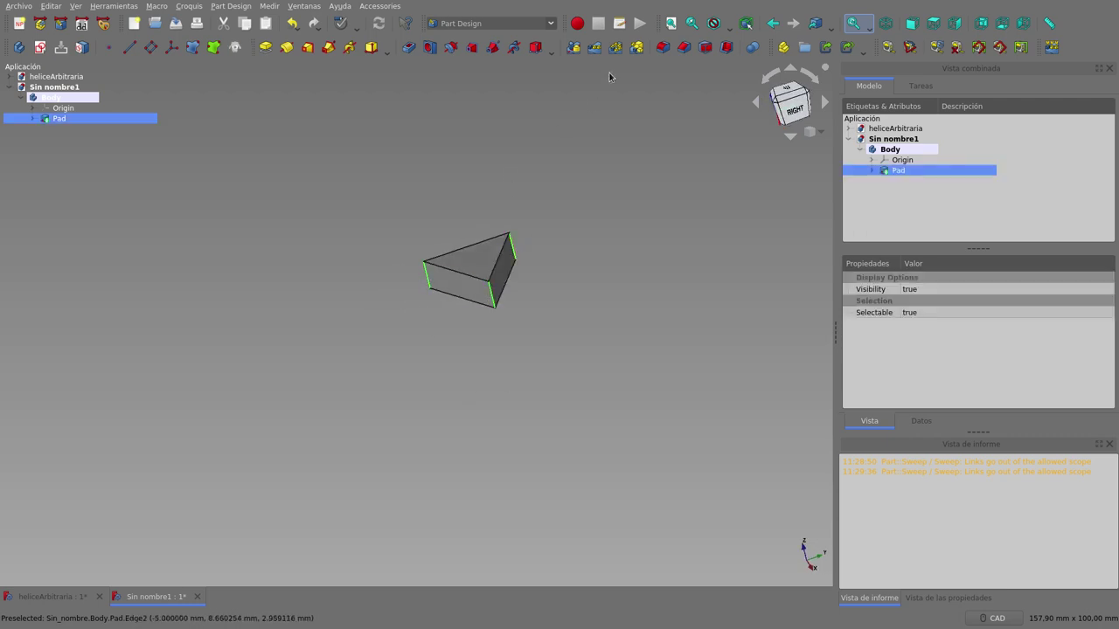
{"action": "left_click", "coordinate": [662, 48]}
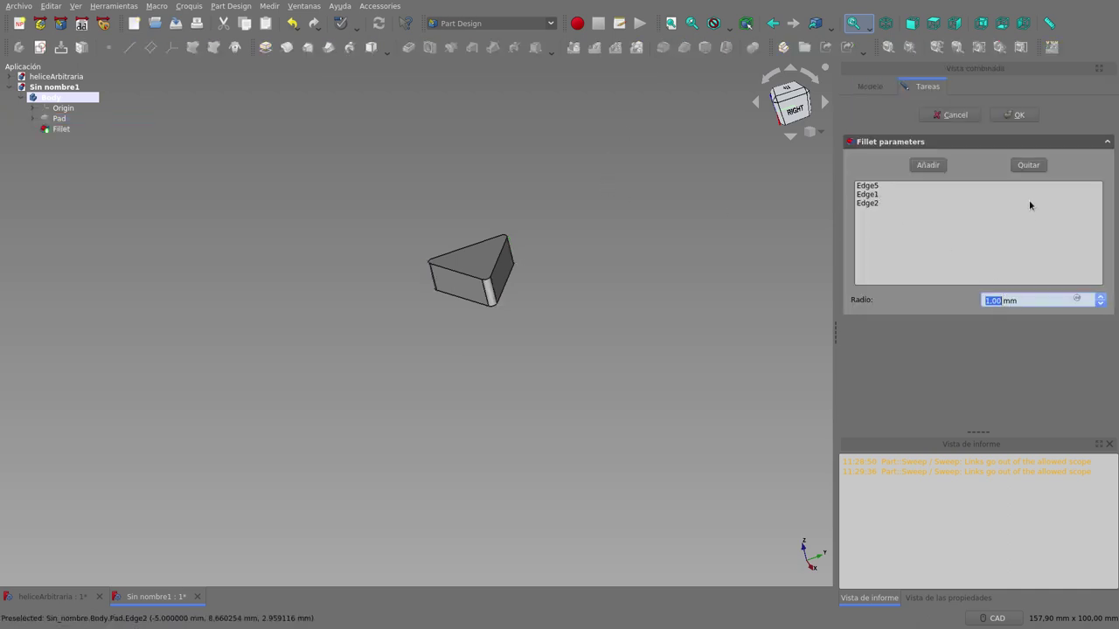
{"action": "left_click", "coordinate": [1014, 114]}
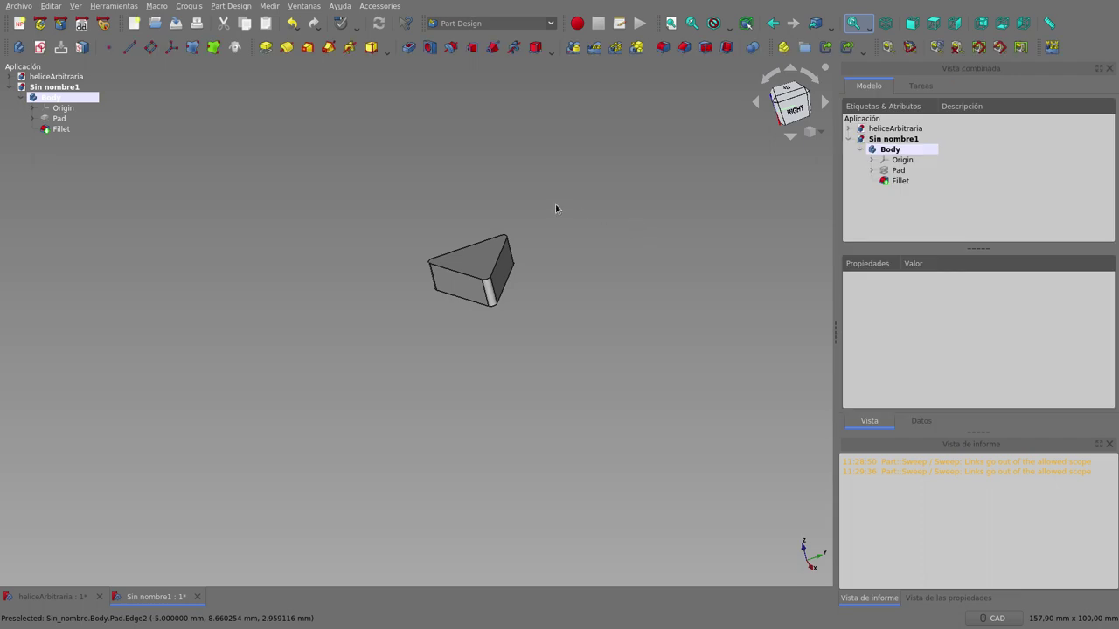
{"action": "scroll", "coordinate": [554, 212], "scroll_direction": "up", "scroll_amount": 4}
{"action": "mouse_move", "coordinate": [521, 270]}
{"action": "middle_mouse_down"}
{"action": "mouse_move", "coordinate": [527, 287]}
{"action": "mouse_move", "coordinate": [554, 297]}
{"action": "middle_mouse_up"}
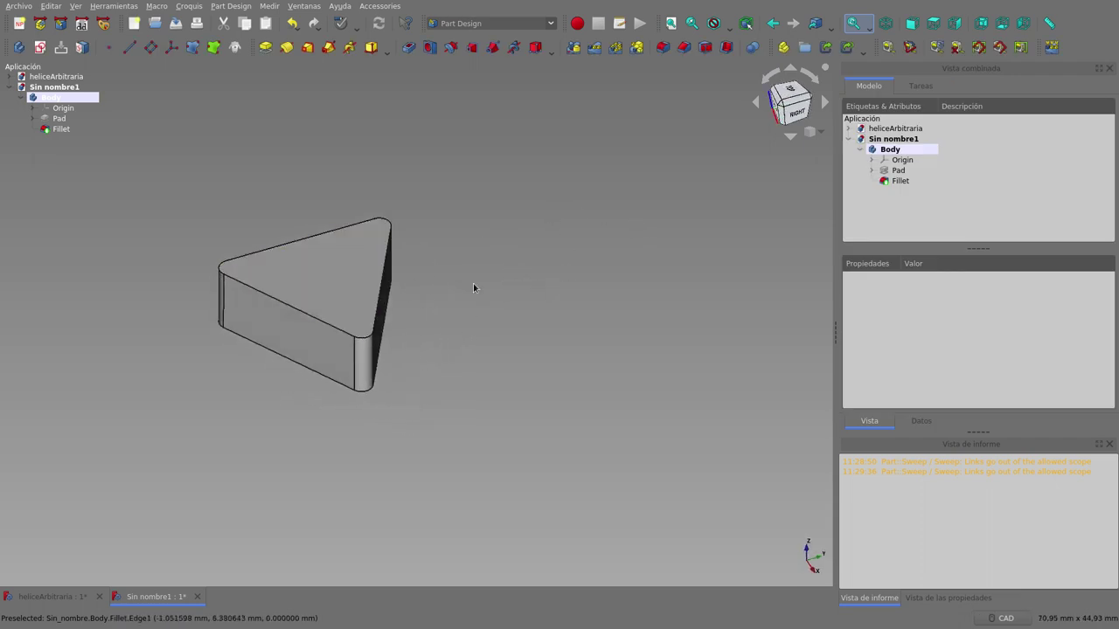
{"action": "scroll", "coordinate": [482, 299], "scroll_direction": "down", "scroll_amount": 2}
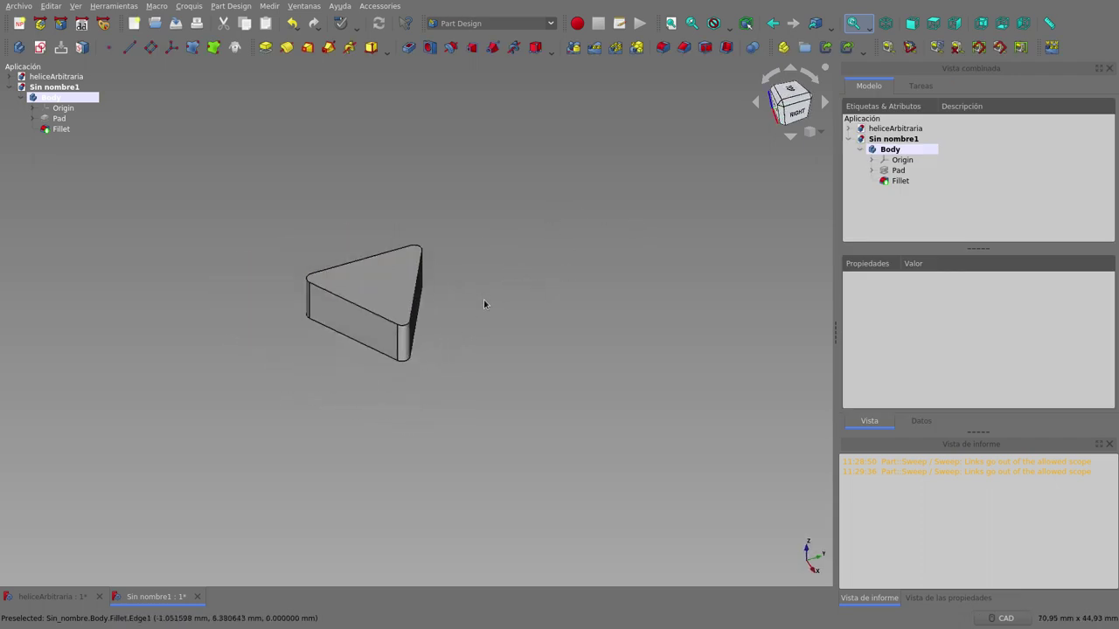
{"action": "left_click", "coordinate": [56, 98]}
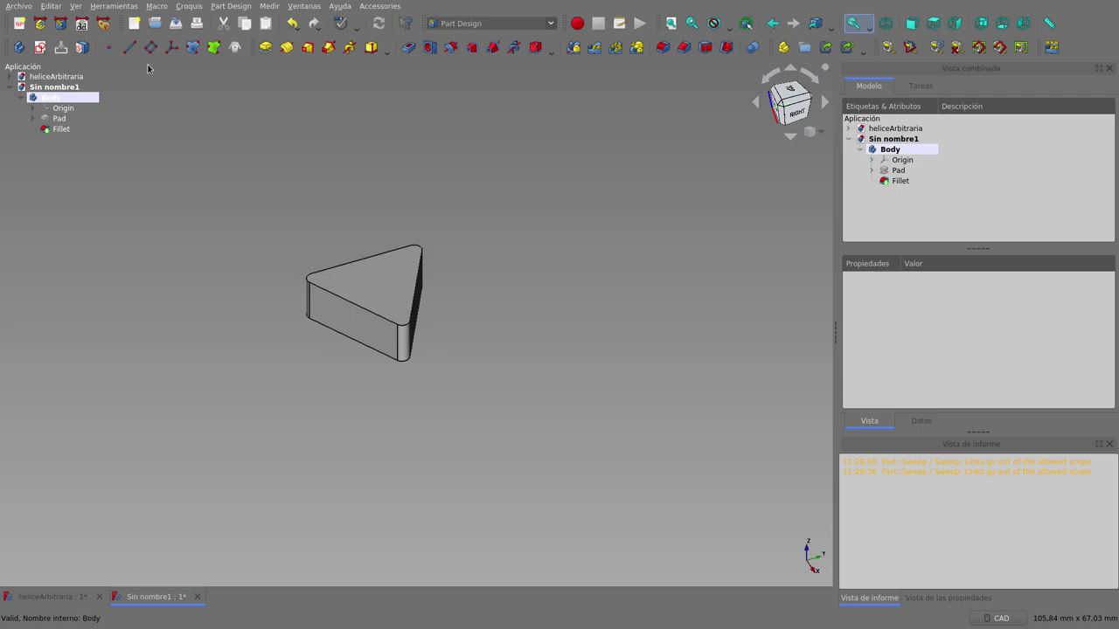
- Create a new sketch on the XY plane in the Body
{"action": "left_click", "coordinate": [49, 48]}
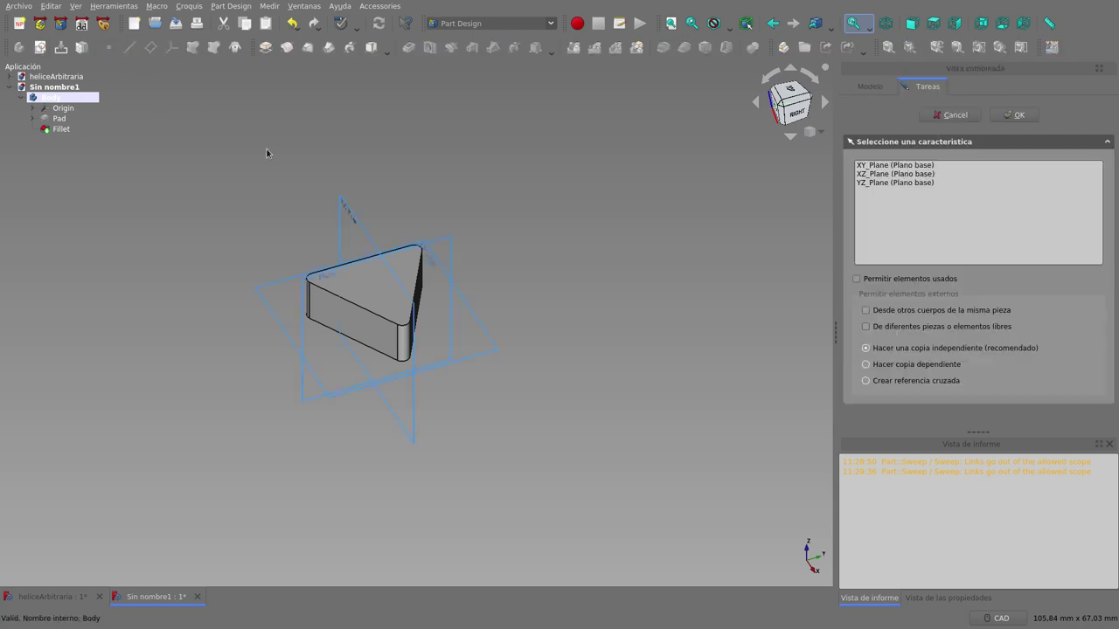
{"action": "left_click", "coordinate": [922, 167]}
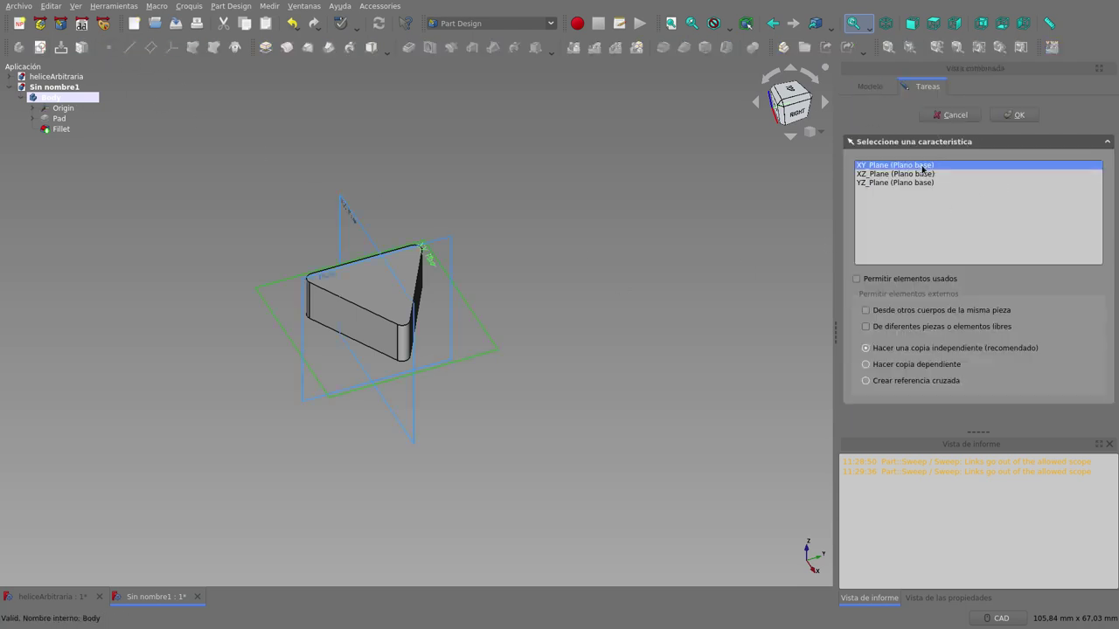
{"action": "left_click", "coordinate": [1016, 120]}
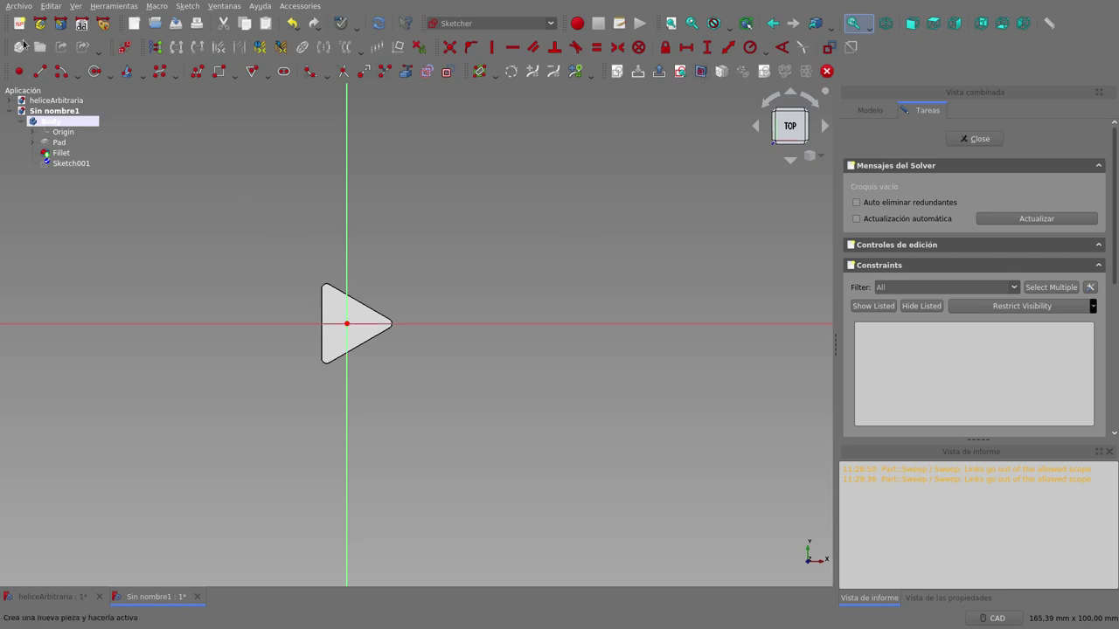
{"action": "key", "text": "Return"}
- Draw a horizontal line from the origin, constrain it to 10 mm, and close the sketch
{"action": "left_click", "coordinate": [347, 324]}
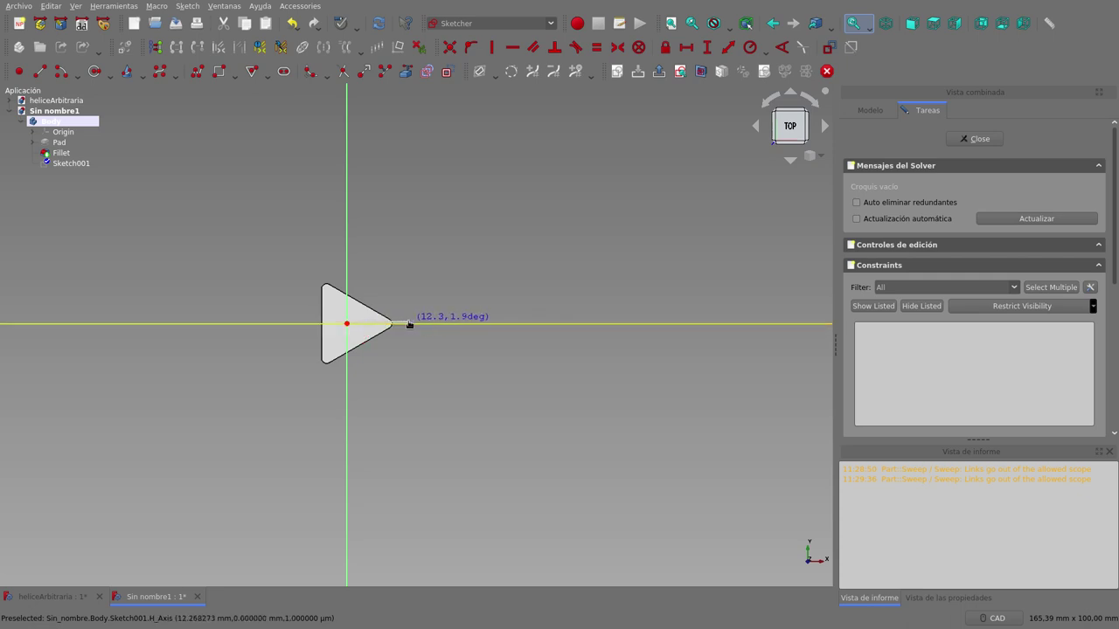
{"action": "left_click", "coordinate": [408, 324]}
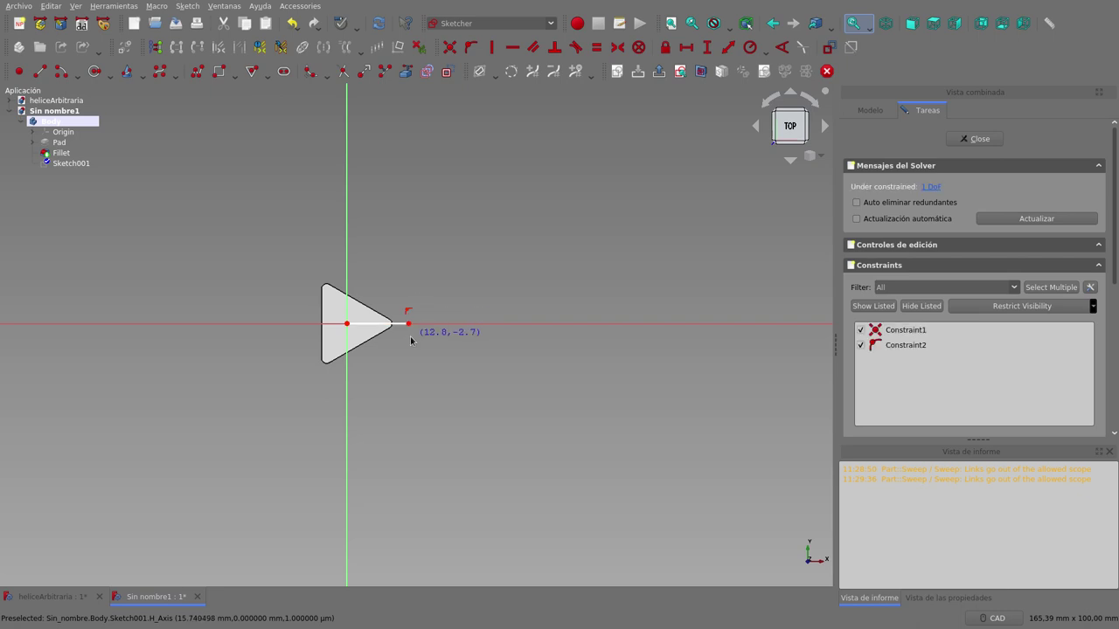
{"action": "left_click", "coordinate": [400, 324]}
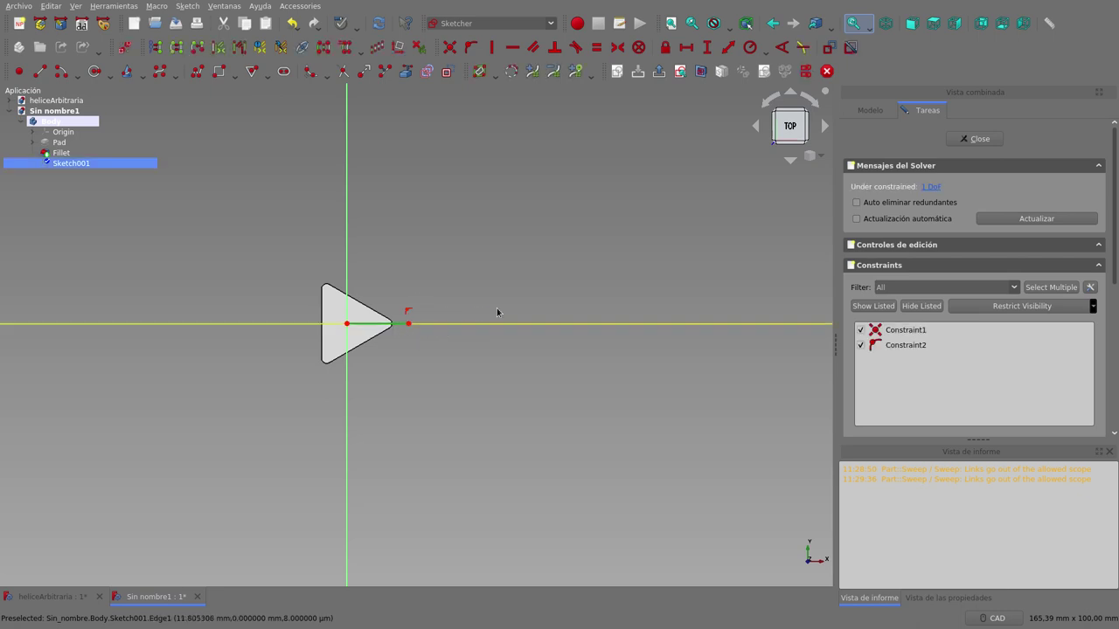
{"action": "left_click", "coordinate": [687, 49]}
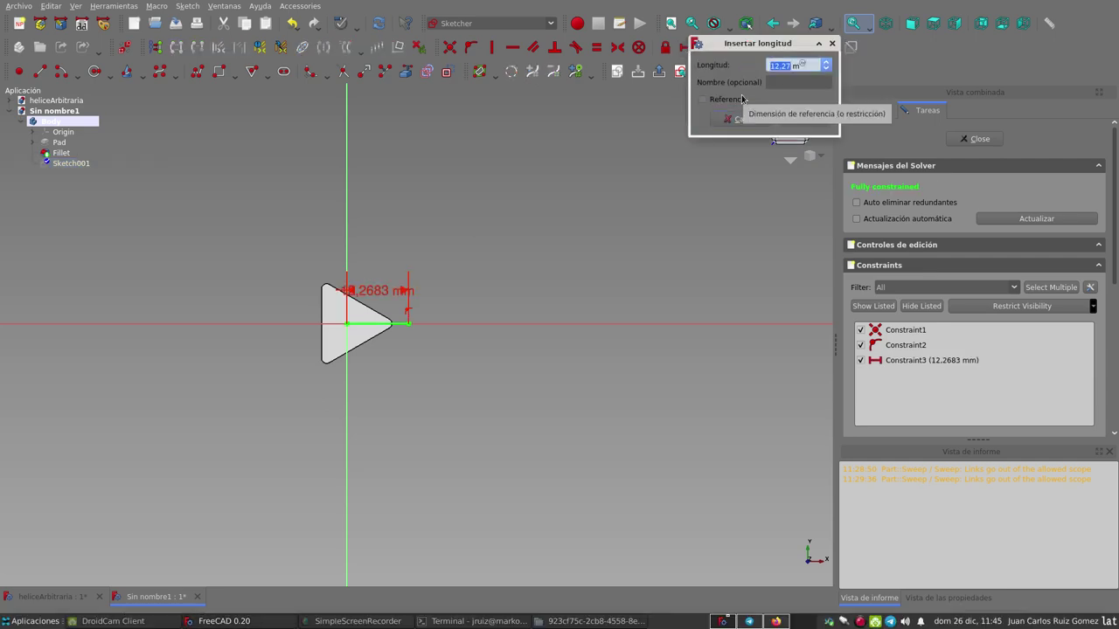
{"action": "type", "text": "10"}
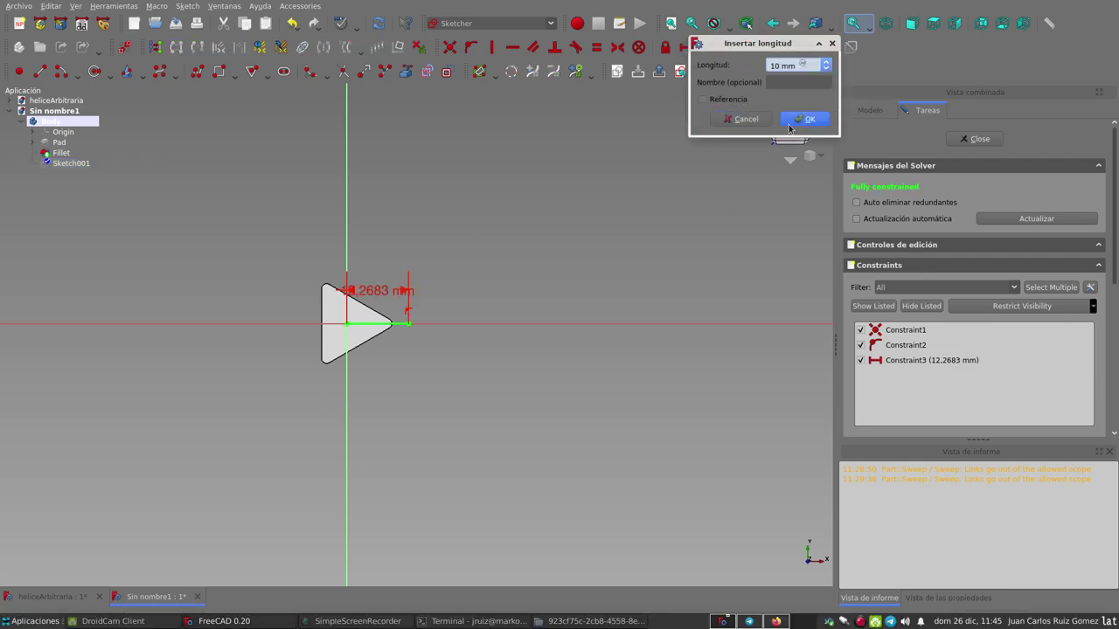
{"action": "left_click", "coordinate": [804, 119]}
{"action": "left_click_drag", "start_coordinate": [385, 301], "coordinate": [537, 291]}
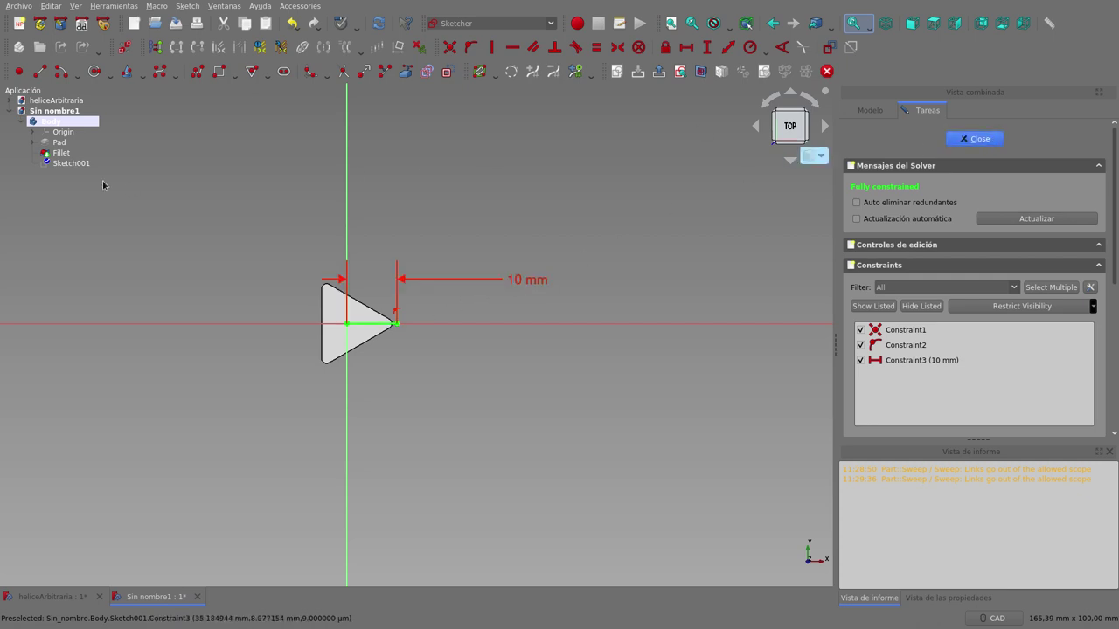
{"action": "left_click", "coordinate": [977, 139]}
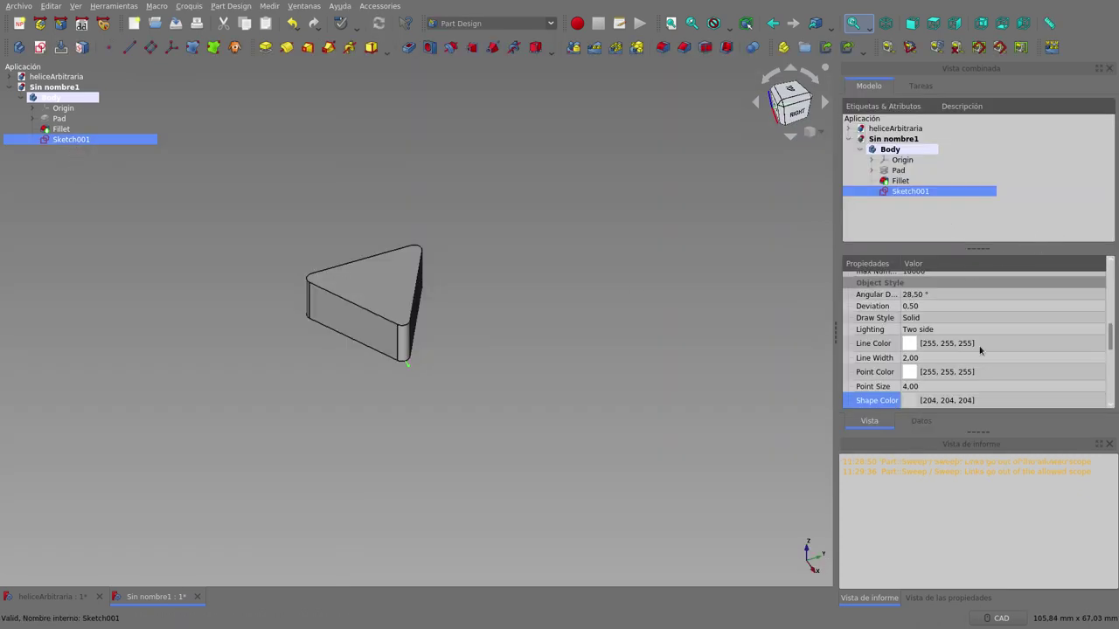
{"action": "scroll", "coordinate": [973, 352], "scroll_direction": "down", "scroll_amount": 3}
{"action": "scroll", "coordinate": [973, 352], "scroll_direction": "down", "scroll_amount": 3}
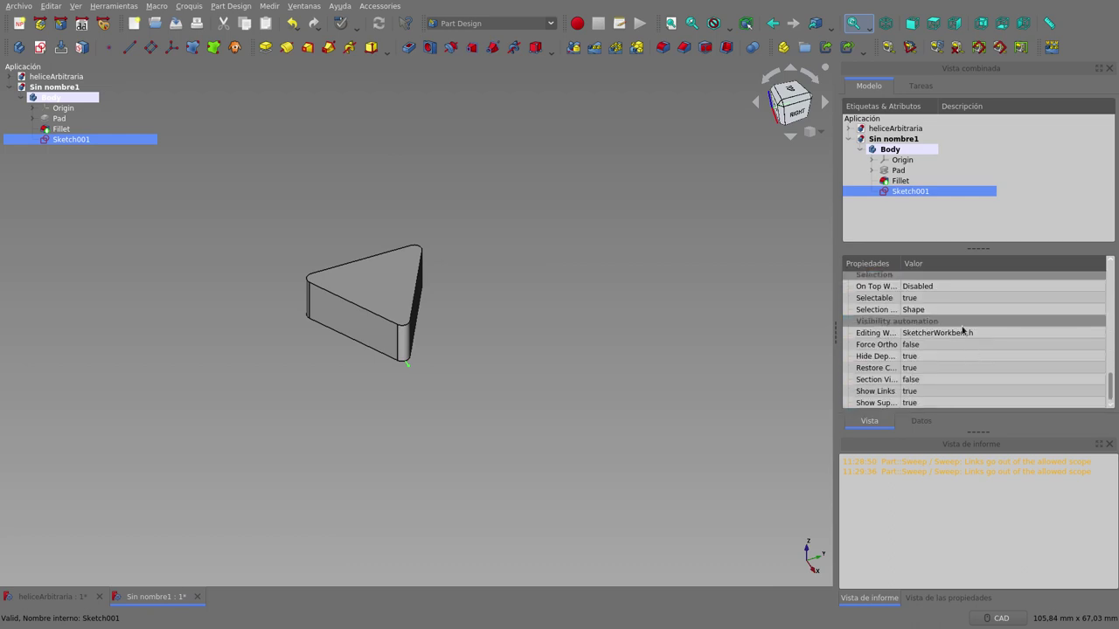
{"action": "left_click", "coordinate": [935, 418]}
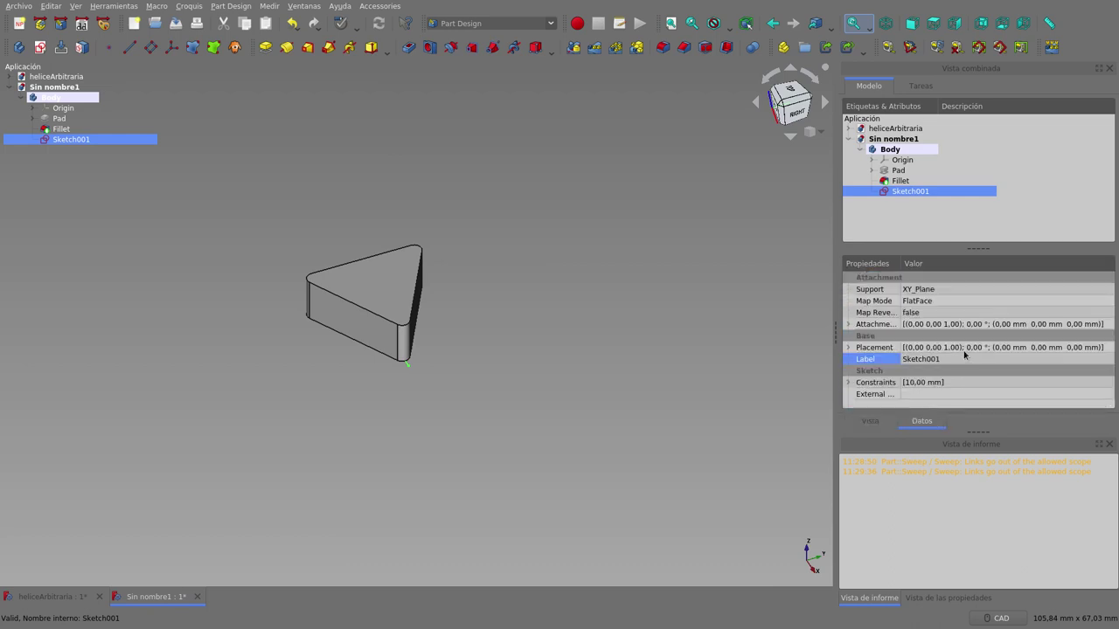
{"action": "left_click", "coordinate": [953, 357]}
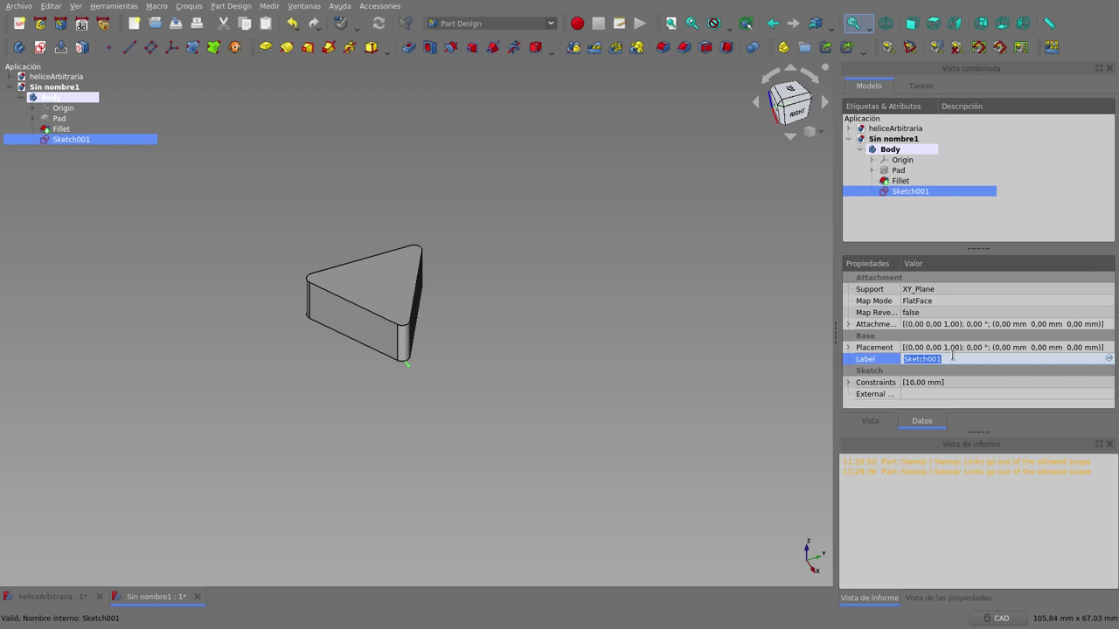
{"action": "type", "text": "segmento"}
{"action": "type", "text": "DeRe"}
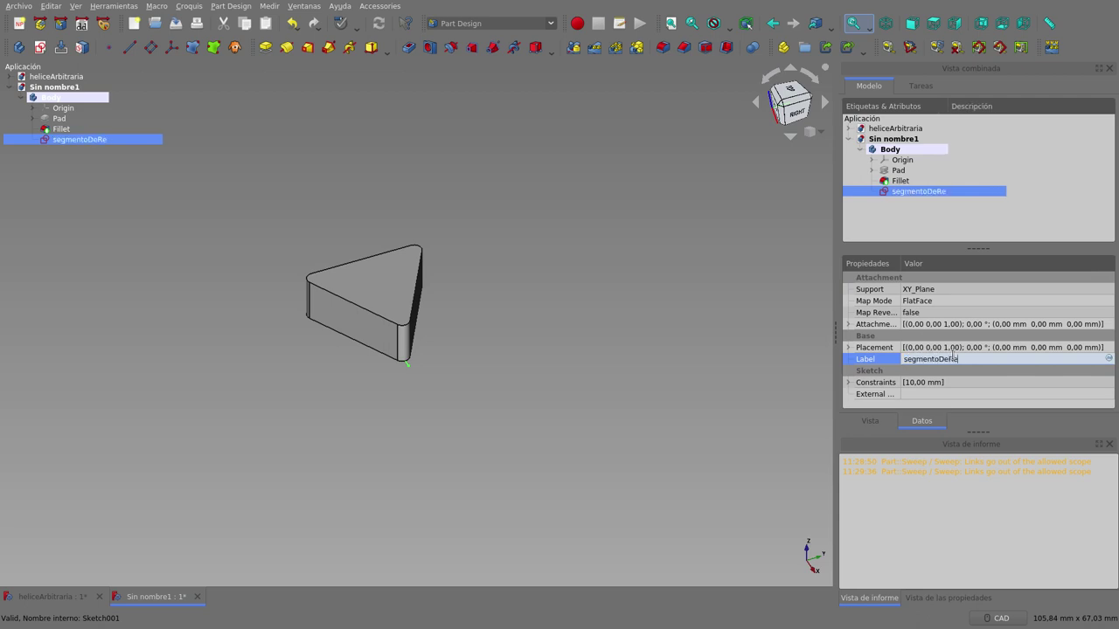
{"action": "type", "text": "cta"}
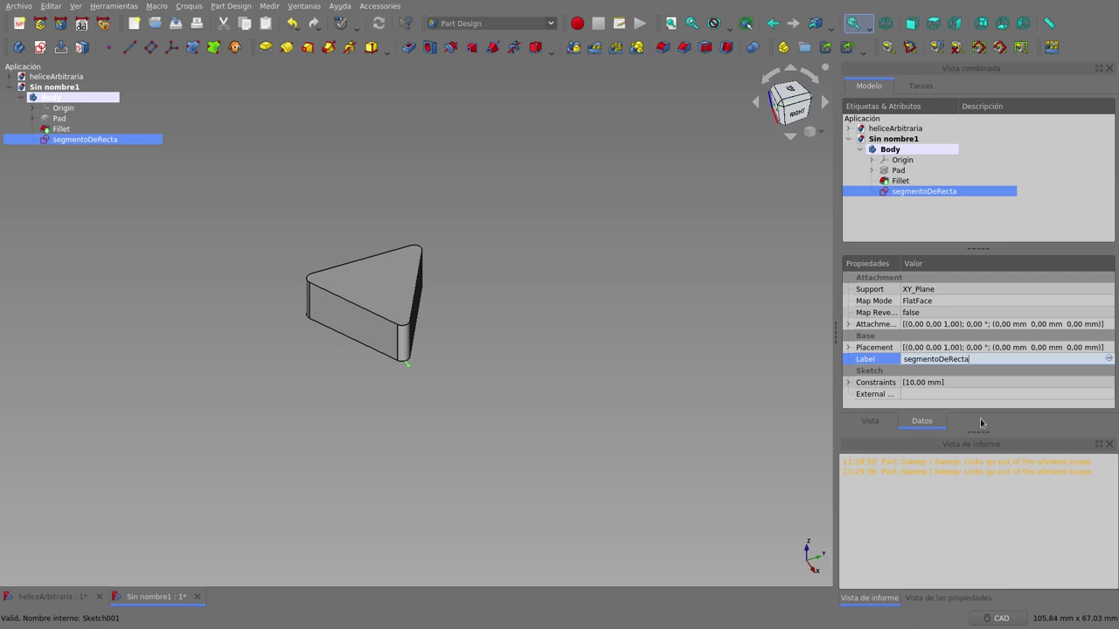
{"action": "left_click", "coordinate": [588, 372]}
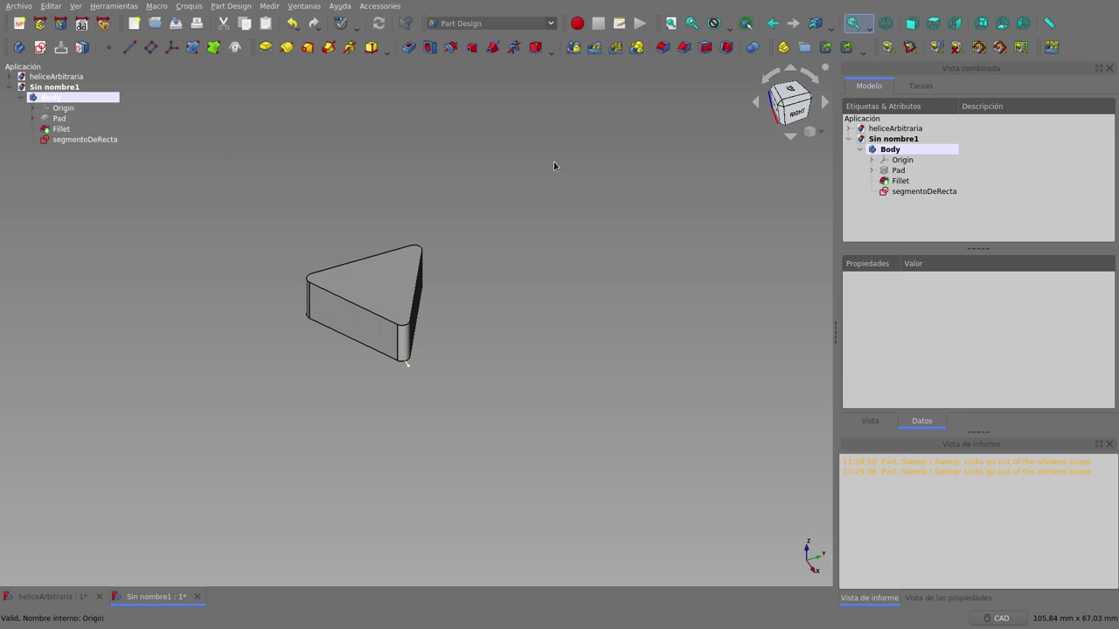
- Switch to the Part workbench and choose the Hélice primitive
{"action": "left_click", "coordinate": [552, 26]}
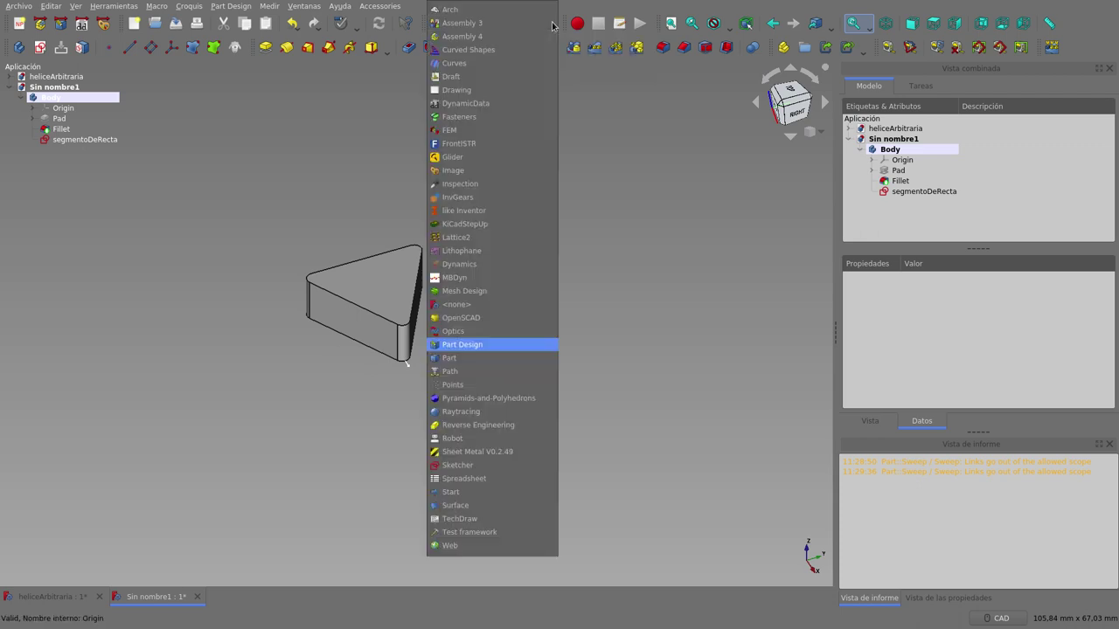
{"action": "left_click", "coordinate": [522, 363]}
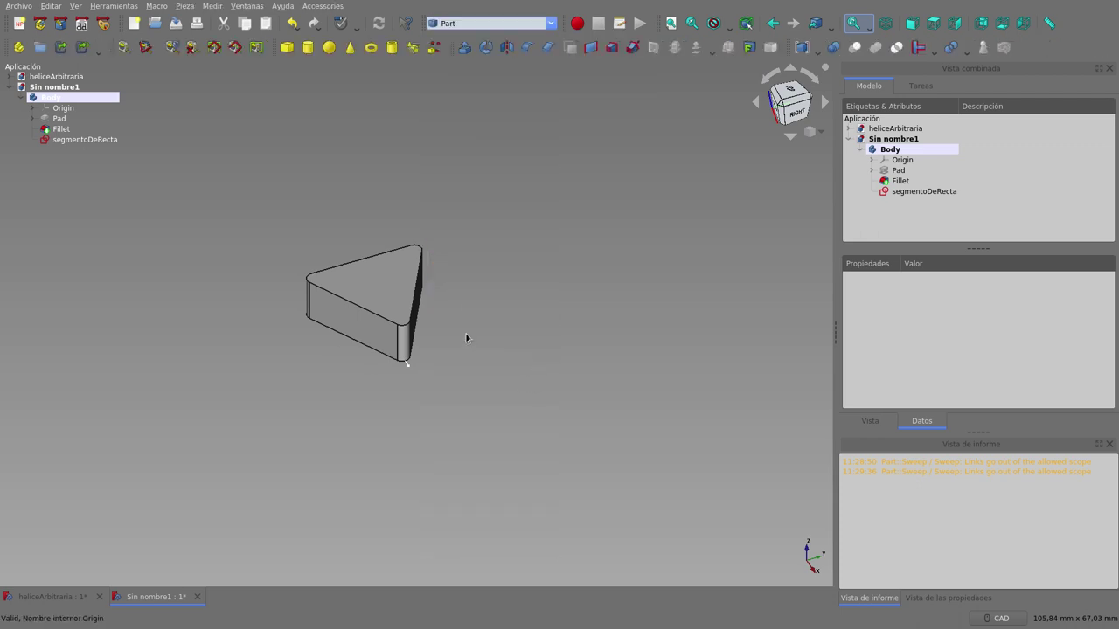
{"action": "left_click", "coordinate": [414, 48]}
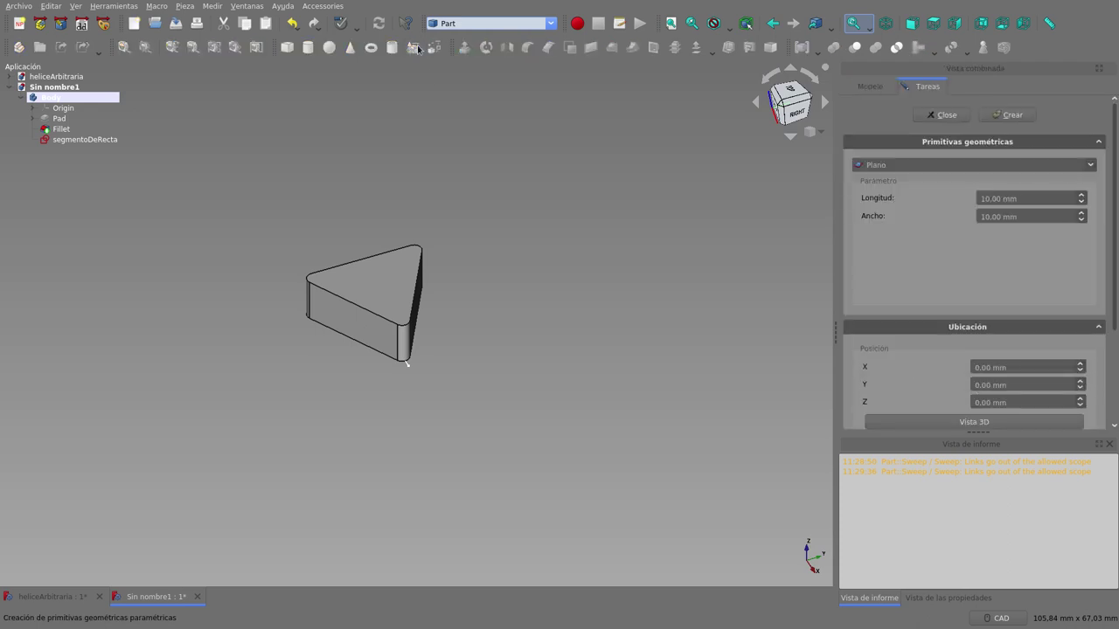
{"action": "left_click", "coordinate": [986, 165]}
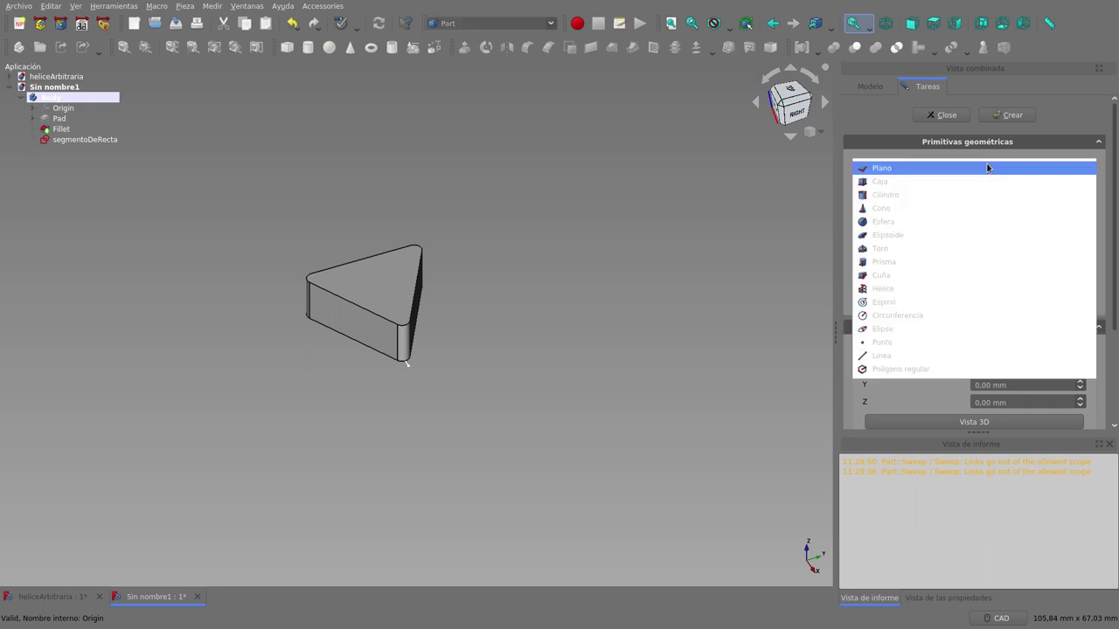
{"action": "left_click", "coordinate": [952, 297]}
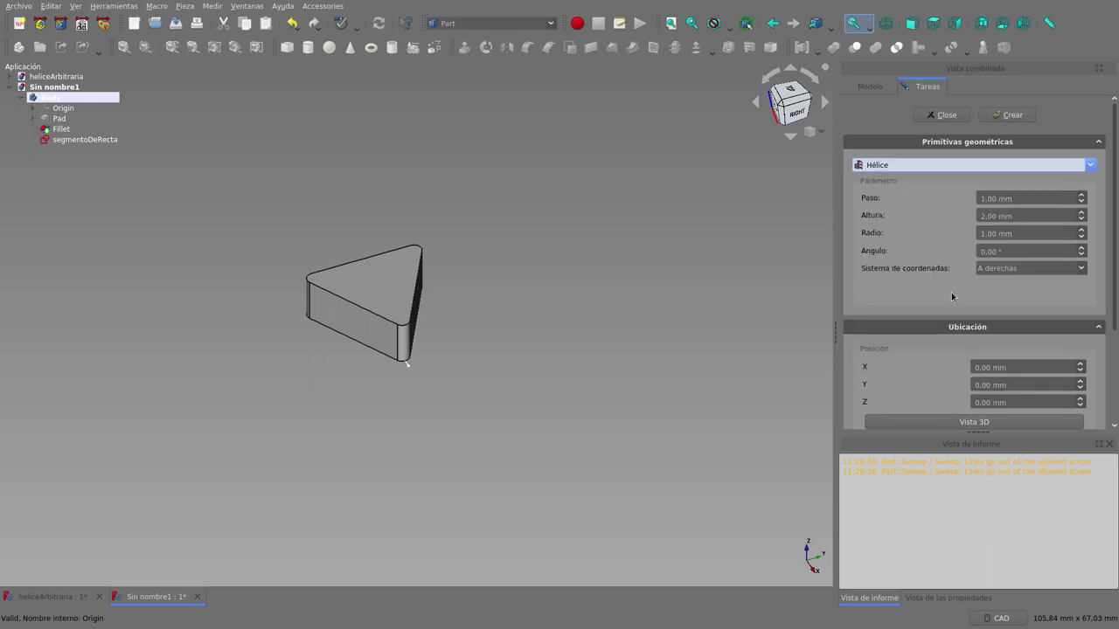
- Create the helix with pitch 2 mm, height 6 mm and radius 10 mm
{"action": "left_click", "coordinate": [983, 197]}
{"action": "type", "text": "2"}
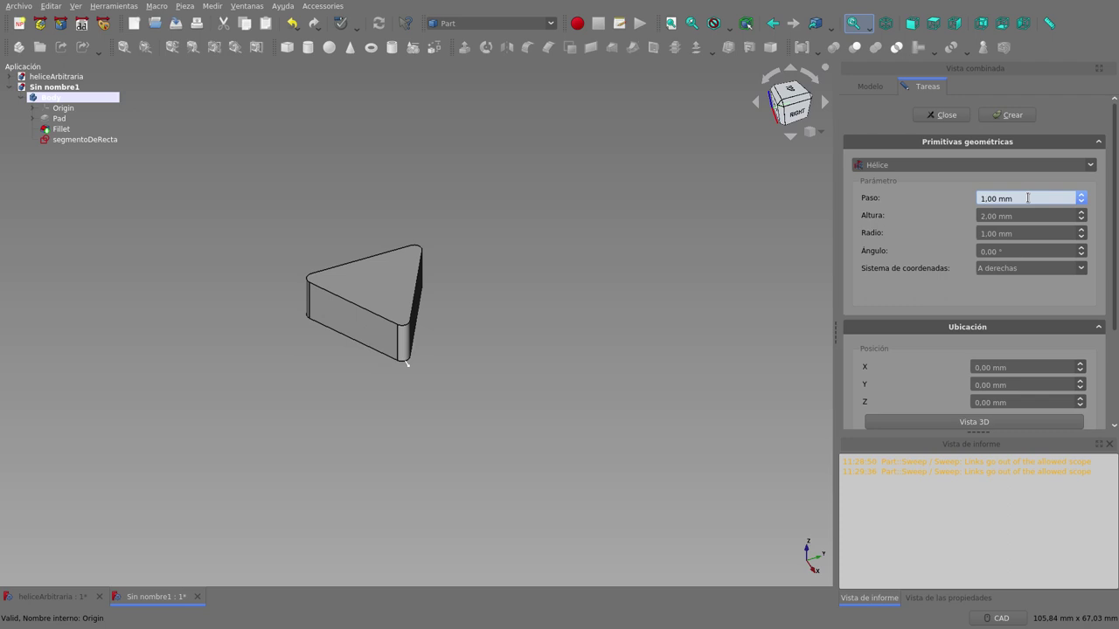
{"action": "left_click", "coordinate": [983, 216]}
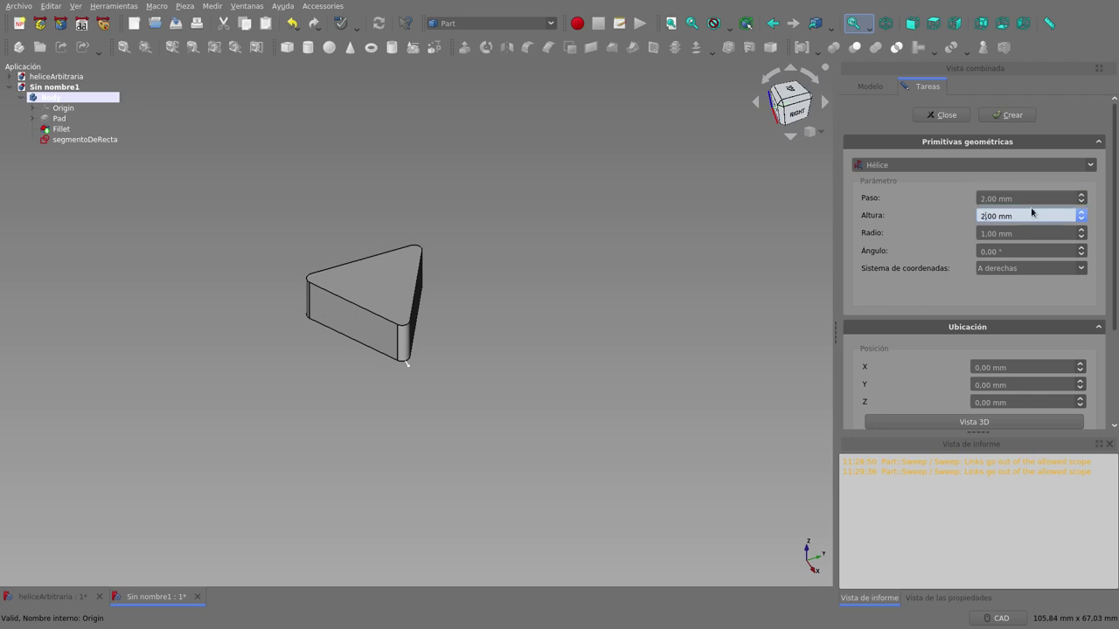
{"action": "key", "text": "BackSpace"}
{"action": "type", "text": "5"}
{"action": "left_click", "coordinate": [990, 234]}
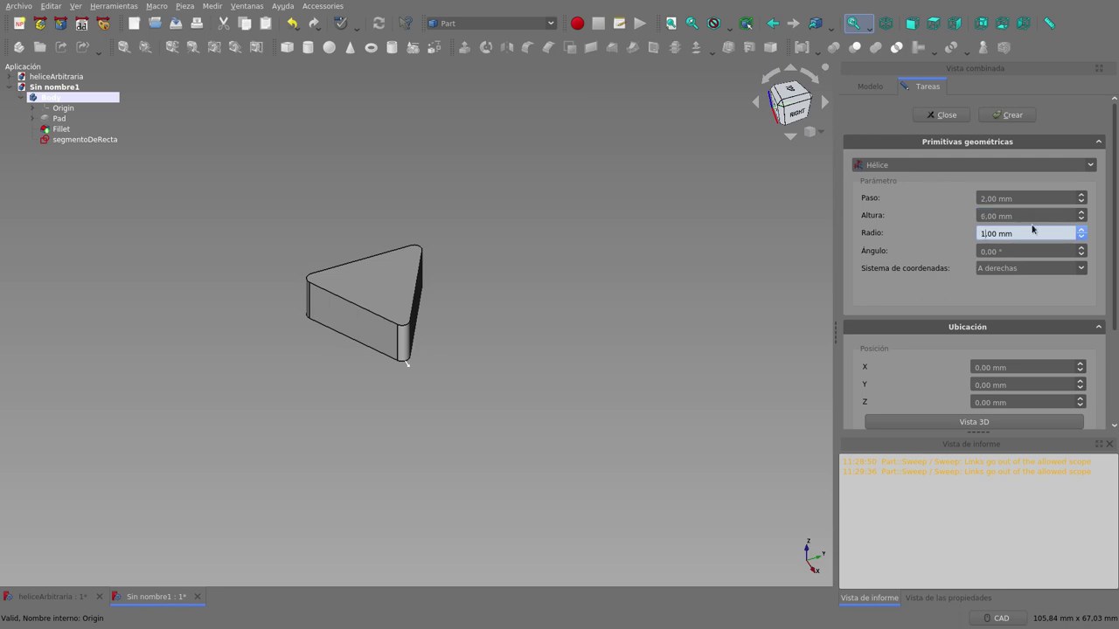
{"action": "type", "text": "30"}
{"action": "key", "text": "BackSpace"}
{"action": "key", "text": "BackSpace"}
{"action": "key", "text": "BackSpace"}
{"action": "type", "text": "30"}
{"action": "key", "text": "BackSpace"}
{"action": "key", "text": "BackSpace"}
{"action": "type", "text": "10"}
{"action": "left_click", "coordinate": [1007, 114]}
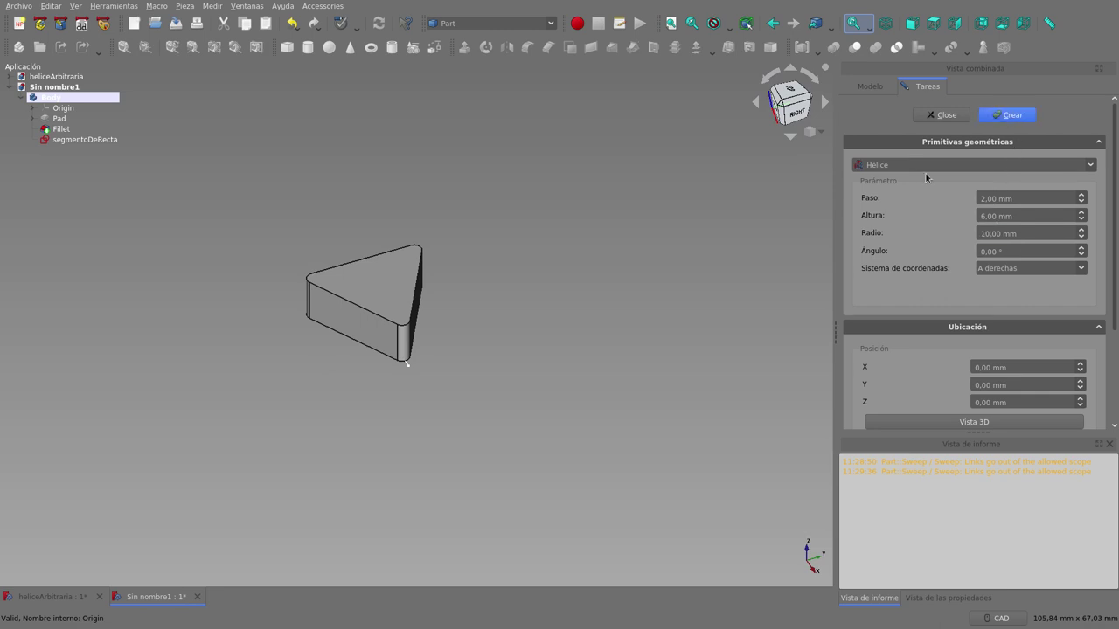
- Hide the Body's triangular solid
{"action": "left_click", "coordinate": [55, 100]}
{"action": "left_click", "coordinate": [54, 99]}
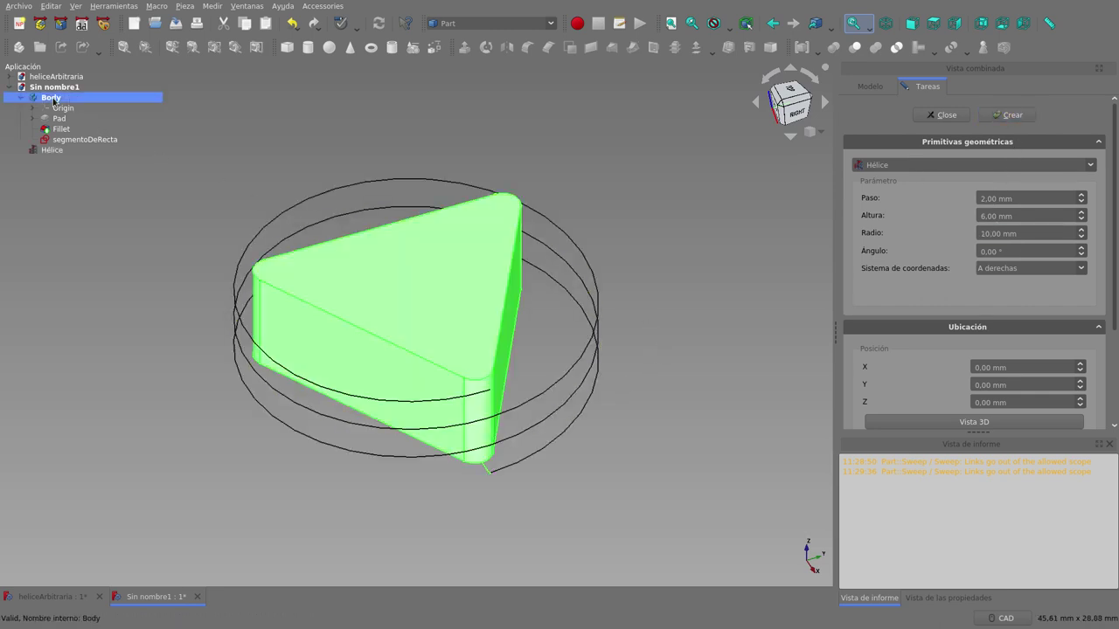
{"action": "key", "text": "space"}
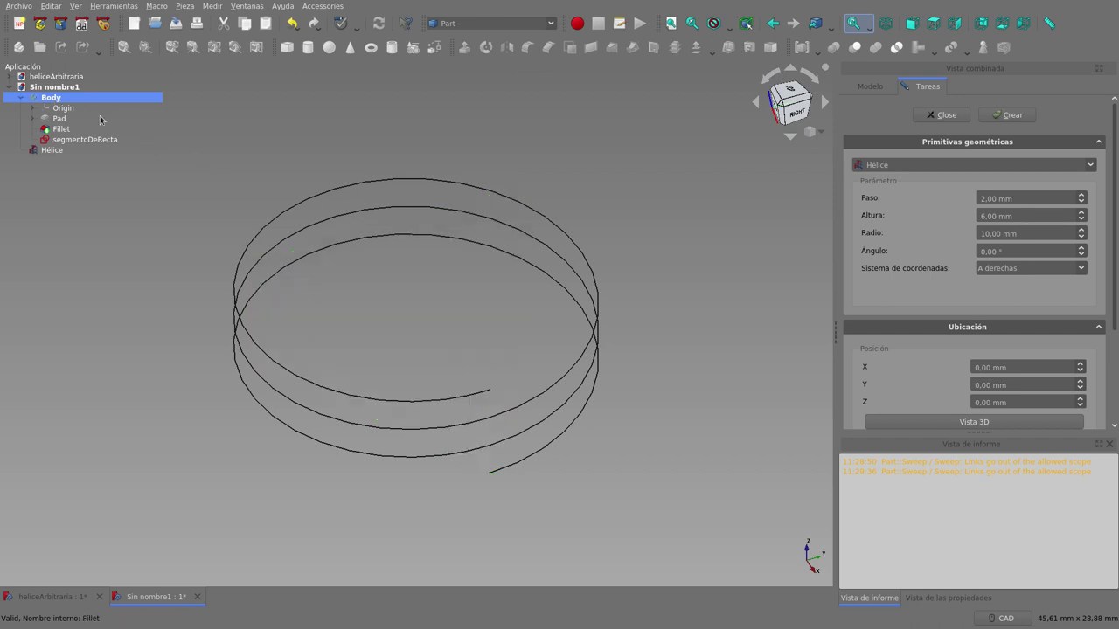
- Select the segmentoDeRecta line sketch and close the helix primitives panel
{"action": "double_click", "coordinate": [60, 101]}
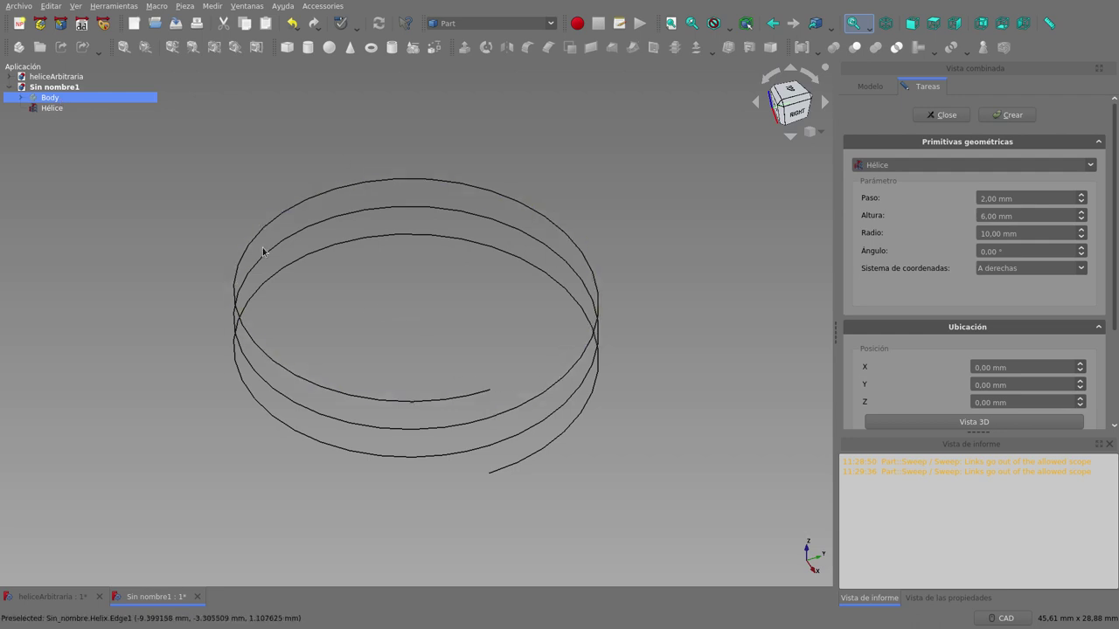
{"action": "left_click", "coordinate": [22, 98]}
{"action": "left_click", "coordinate": [77, 141]}
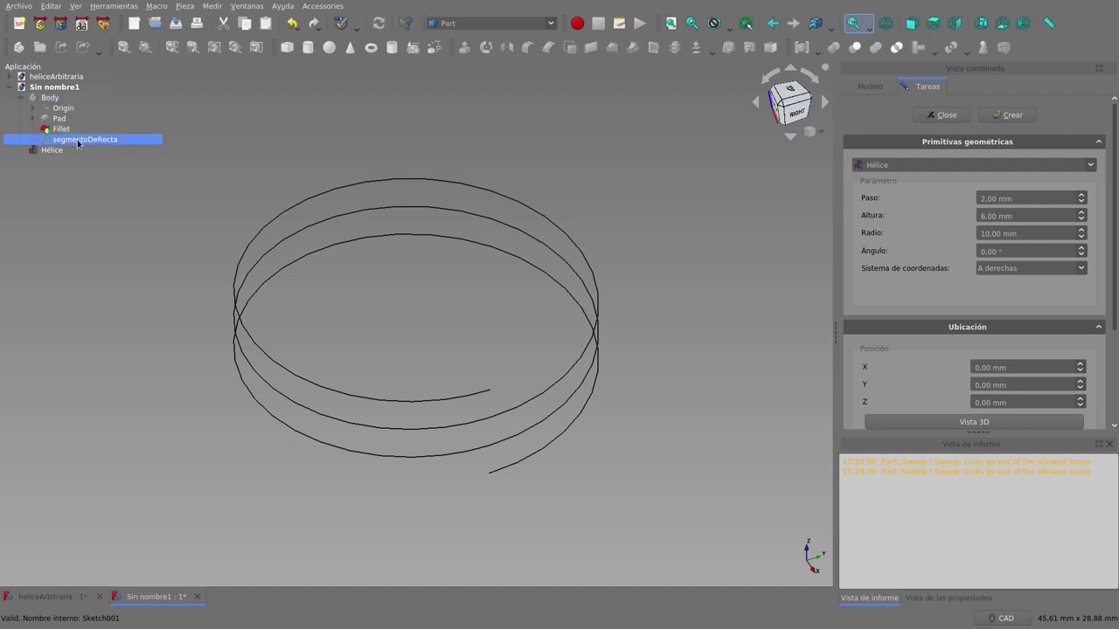
{"action": "left_click", "coordinate": [65, 102]}
{"action": "left_click", "coordinate": [66, 129]}
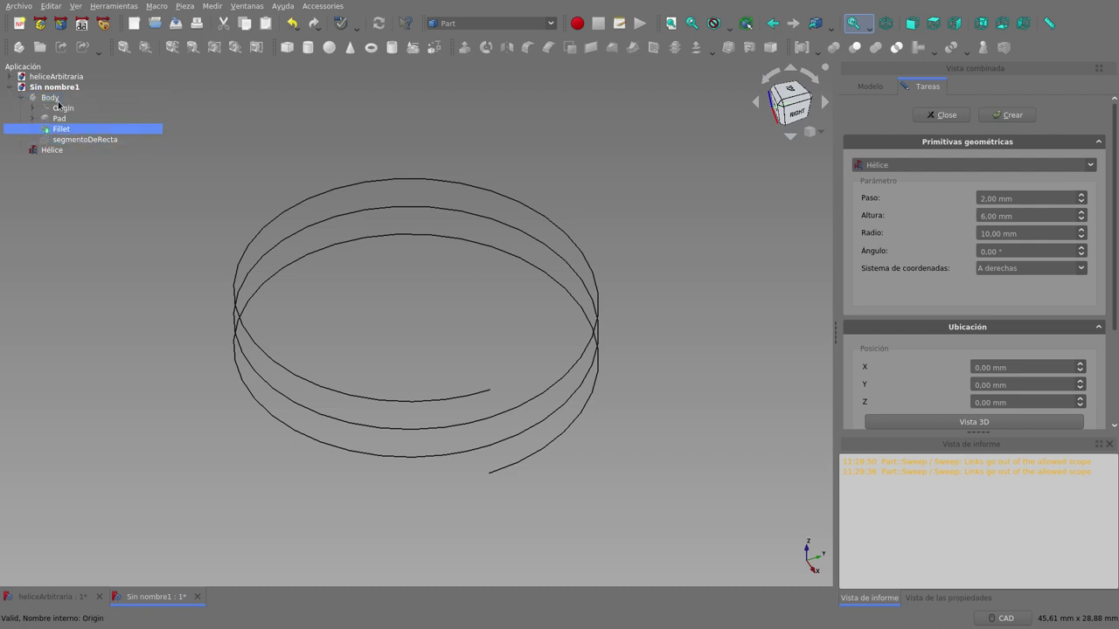
{"action": "left_click", "coordinate": [58, 99]}
{"action": "left_click", "coordinate": [81, 140]}
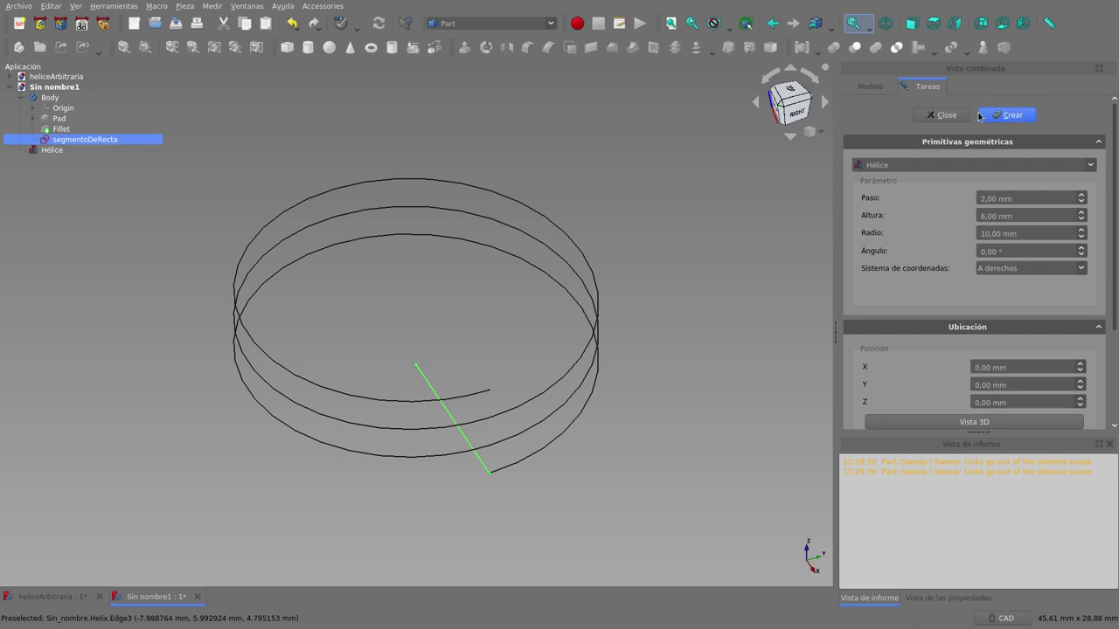
{"action": "left_click", "coordinate": [941, 115]}
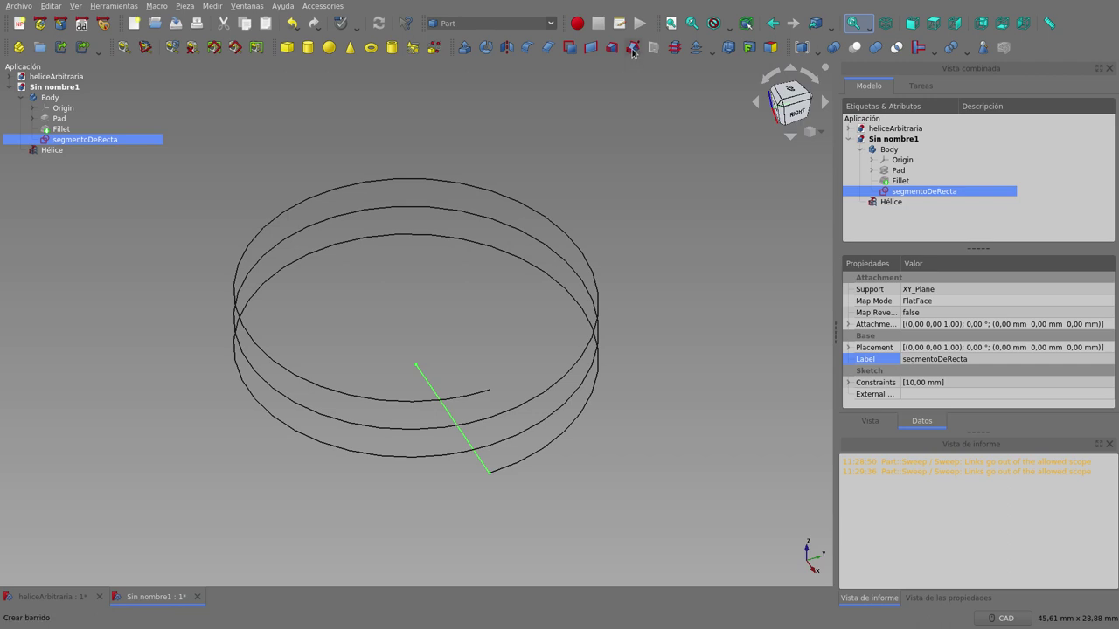
- Sweep segmentoDeRecta along the Hélice path with Ángulo fijo enabled
{"action": "left_click", "coordinate": [632, 52]}
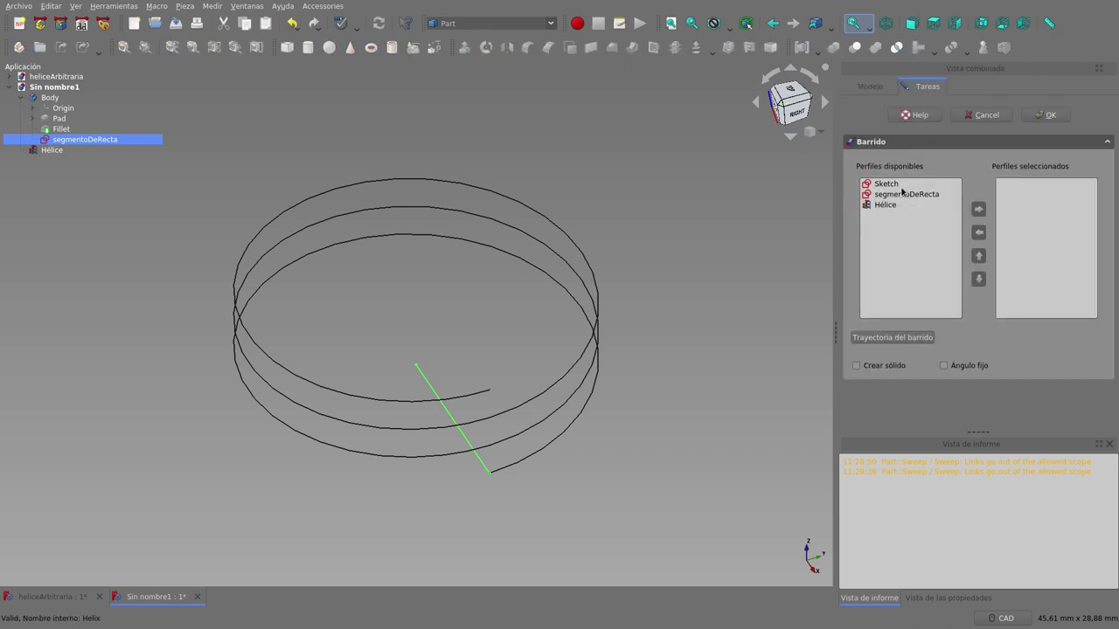
{"action": "left_click", "coordinate": [902, 194]}
{"action": "left_click", "coordinate": [978, 209]}
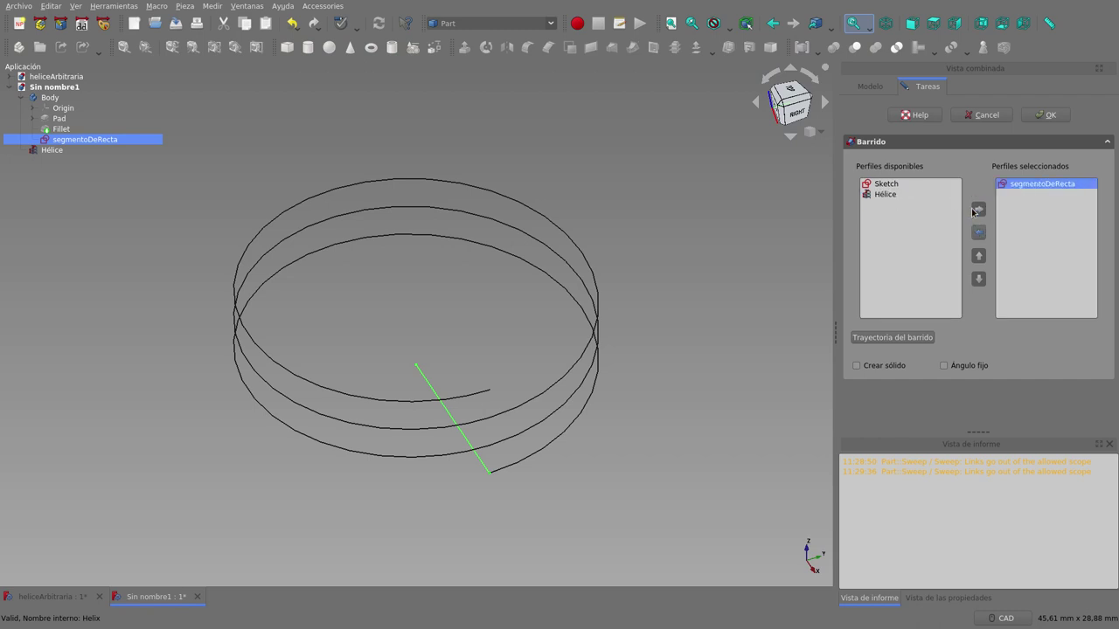
{"action": "left_click", "coordinate": [914, 342]}
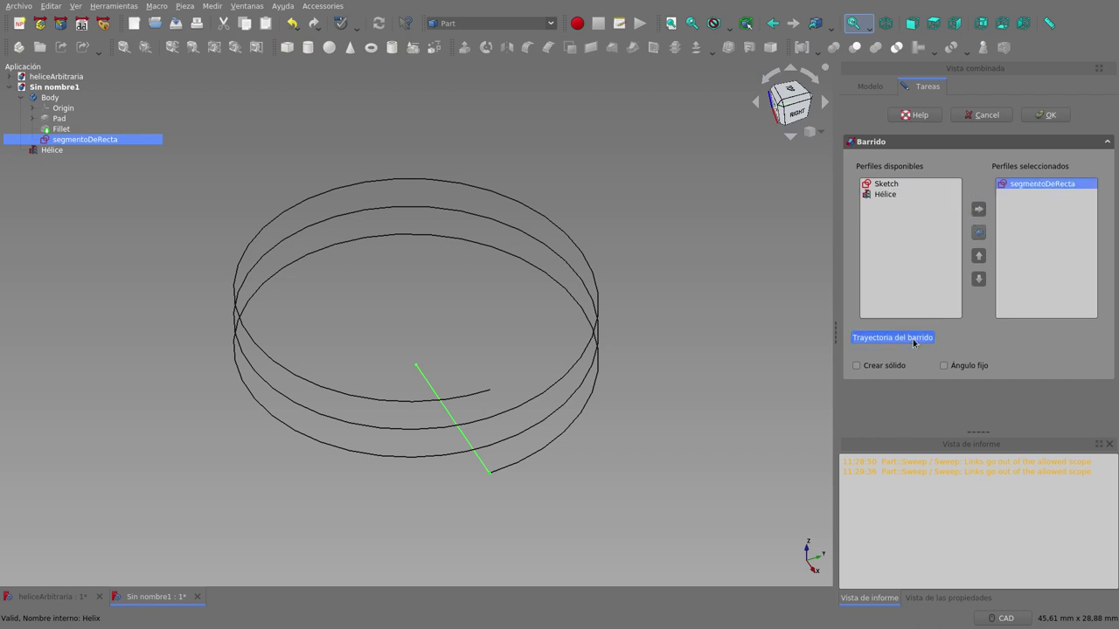
{"action": "left_click", "coordinate": [57, 152]}
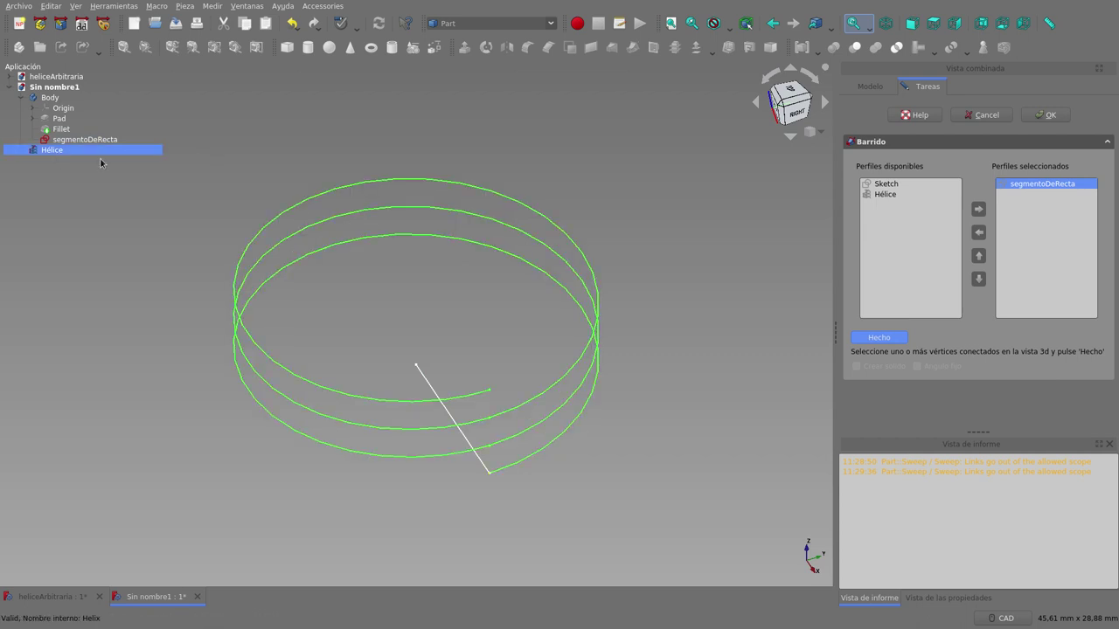
{"action": "left_click", "coordinate": [900, 342]}
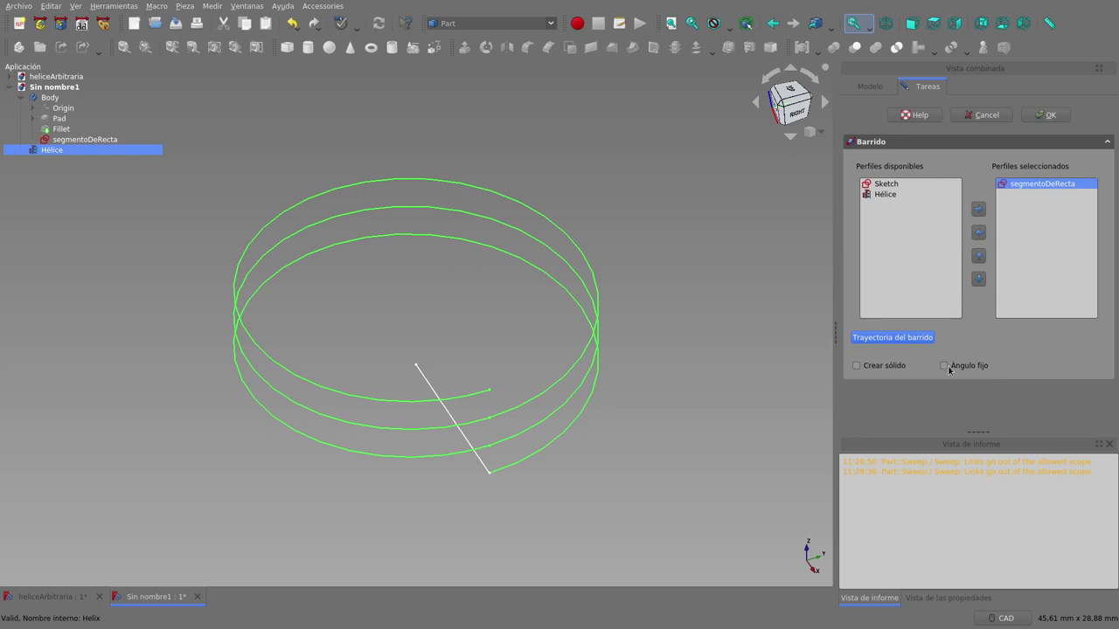
{"action": "left_click", "coordinate": [943, 367]}
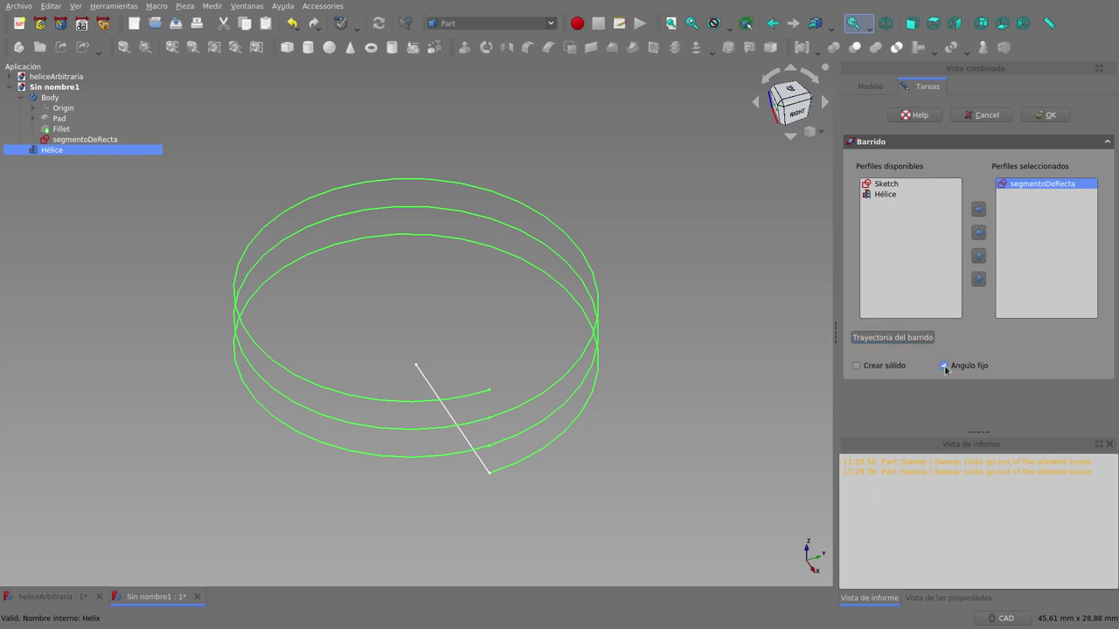
{"action": "left_click", "coordinate": [1040, 115]}
{"action": "mouse_move", "coordinate": [525, 484]}
{"action": "middle_mouse_down"}
{"action": "mouse_move", "coordinate": [439, 460]}
{"action": "mouse_move", "coordinate": [527, 460]}
{"action": "middle_mouse_up"}
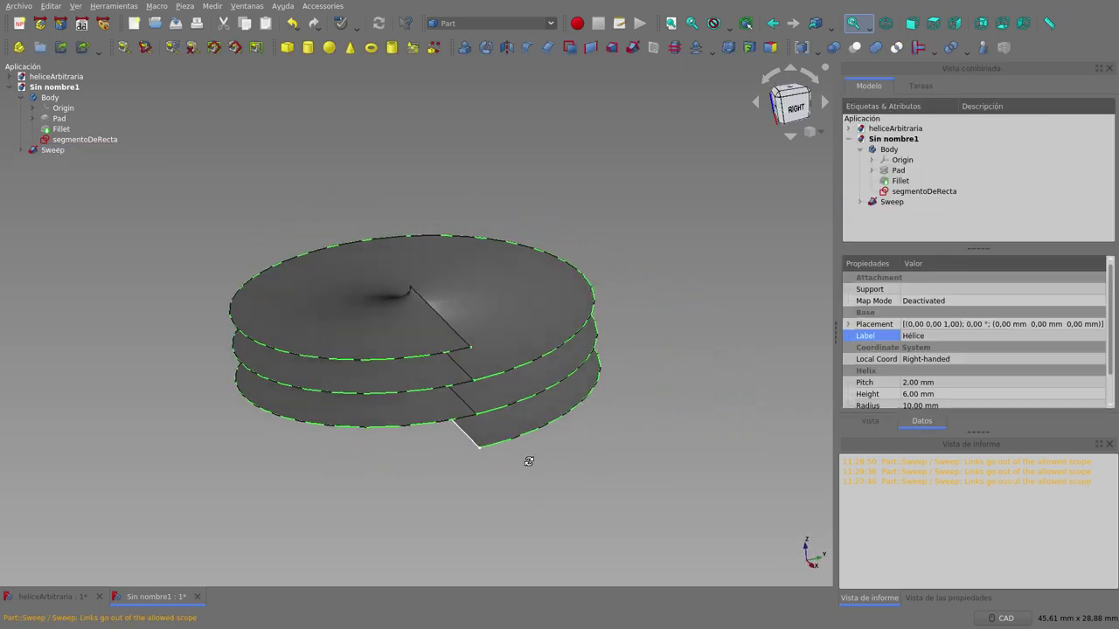
- Show the filleted solid again and hide the segmentoDeRecta sketch under the Sweep
{"action": "left_click", "coordinate": [553, 234]}
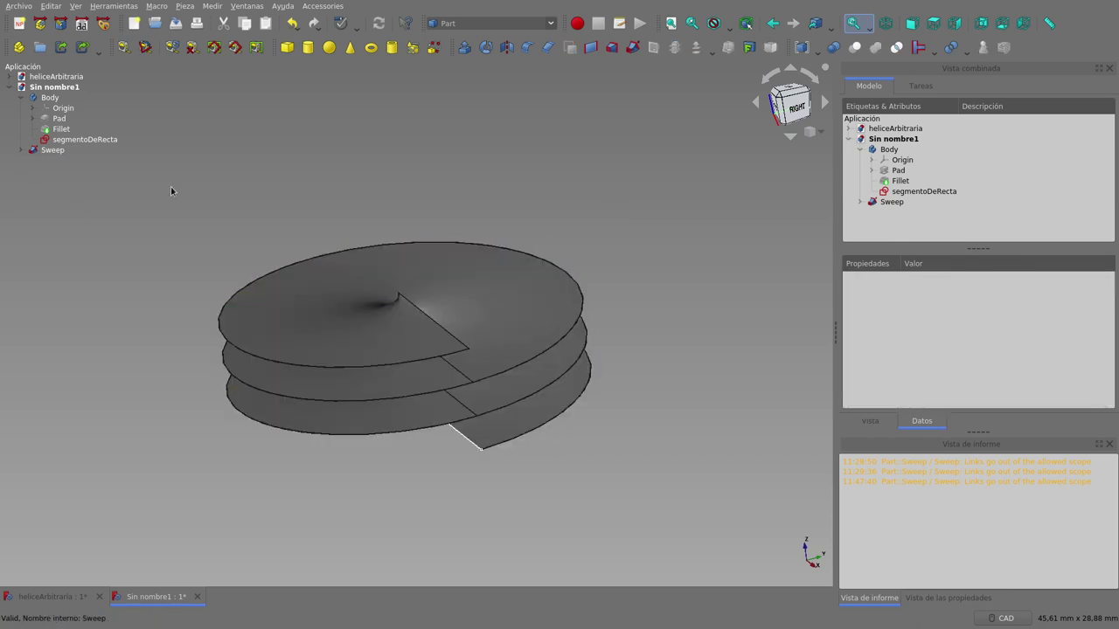
{"action": "left_click", "coordinate": [75, 130]}
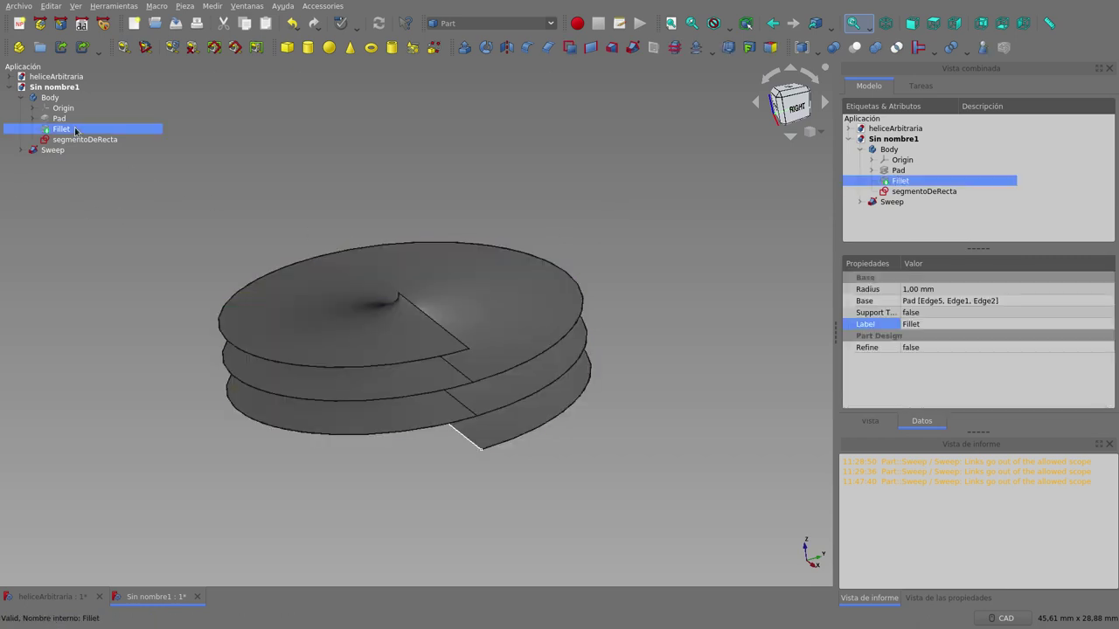
{"action": "key", "text": "space"}
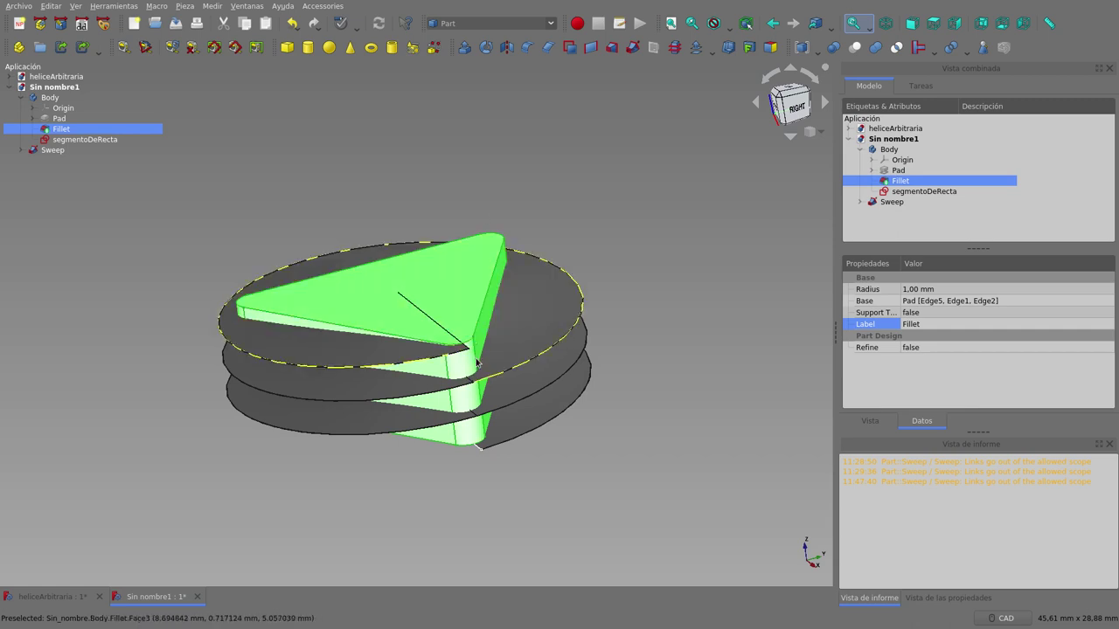
{"action": "left_click", "coordinate": [21, 149]}
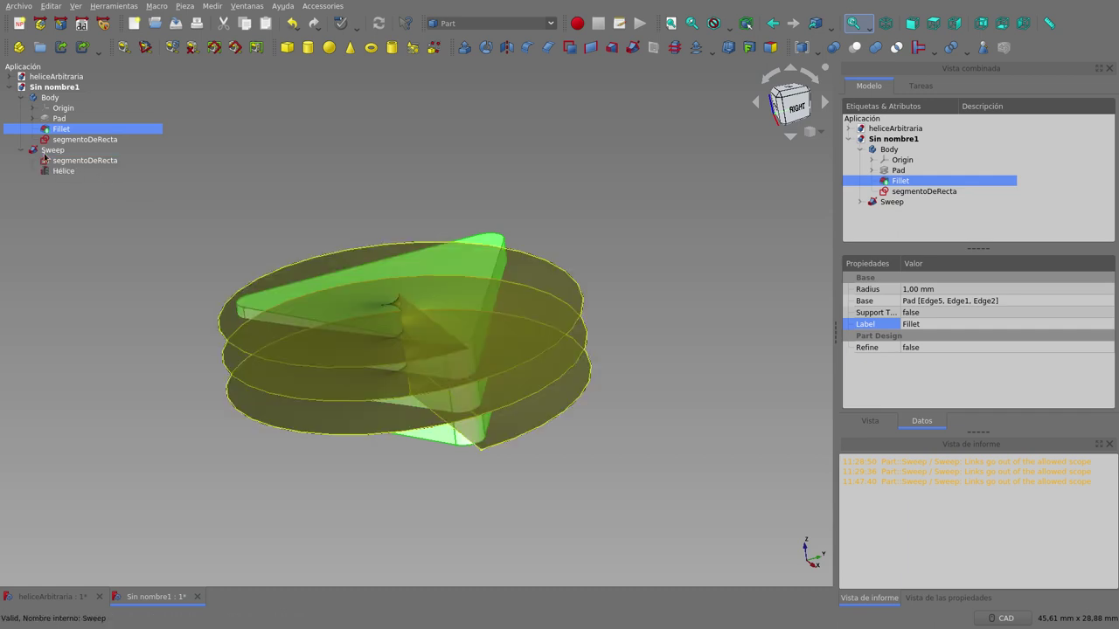
{"action": "left_click", "coordinate": [62, 171]}
{"action": "key", "text": "space"}
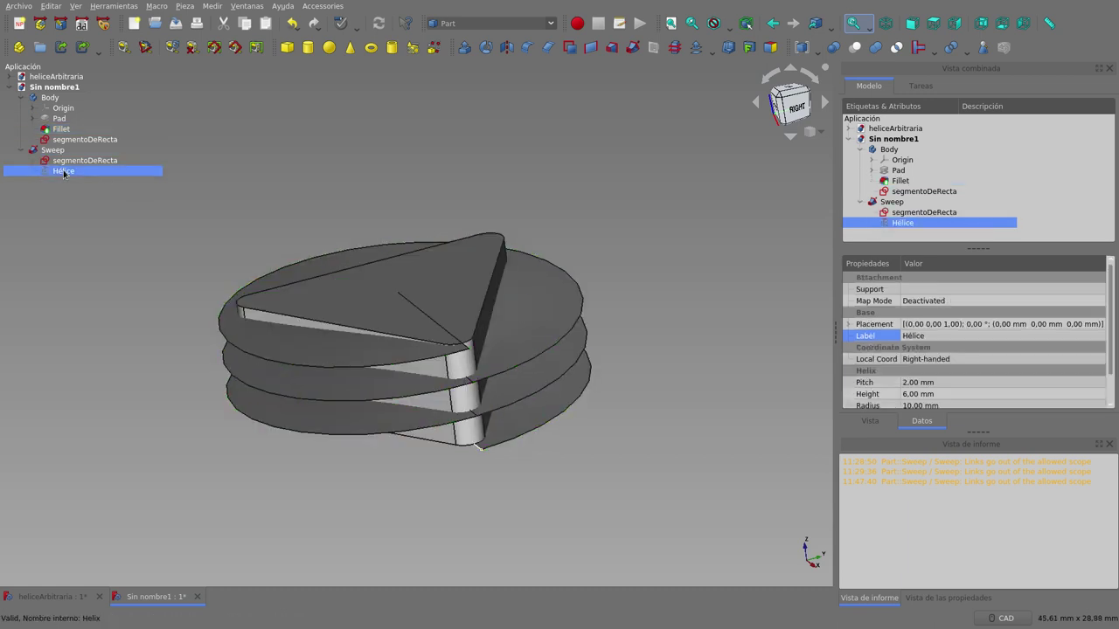
{"action": "key", "text": "space"}
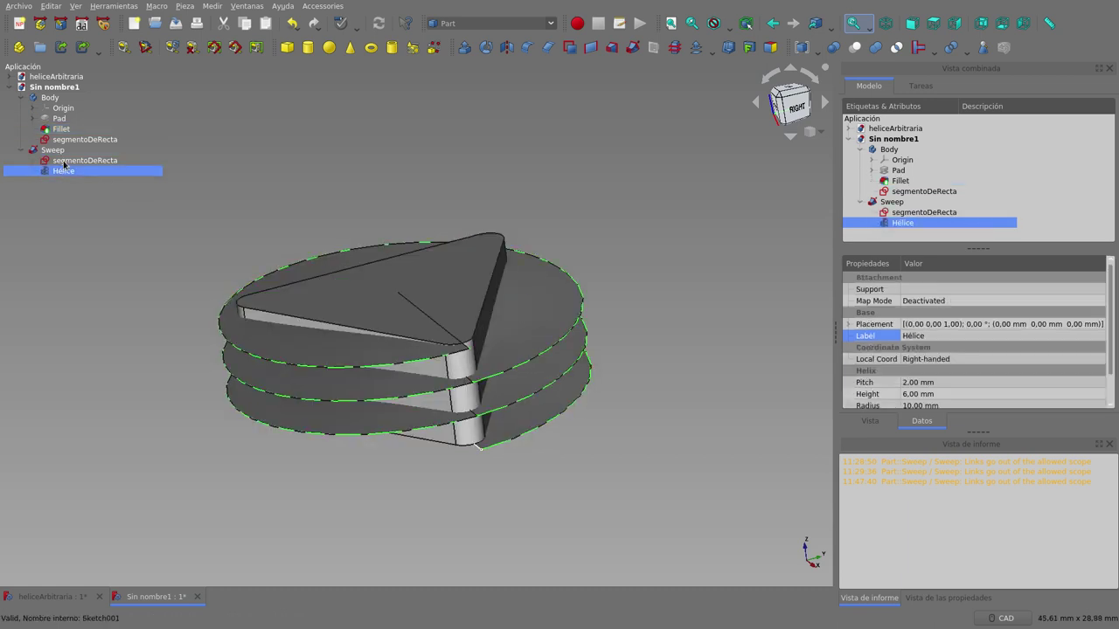
{"action": "left_click", "coordinate": [64, 162]}
{"action": "key", "text": "space"}
- Select the Fillet solid and the Sweep together
{"action": "left_click", "coordinate": [62, 171]}
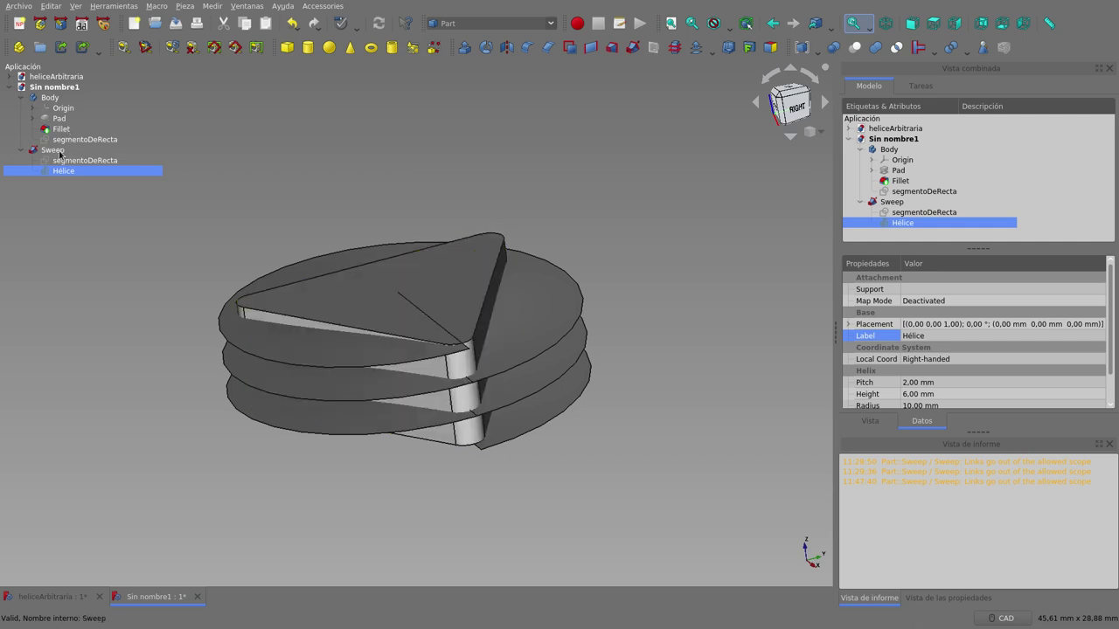
{"action": "left_click", "coordinate": [24, 150]}
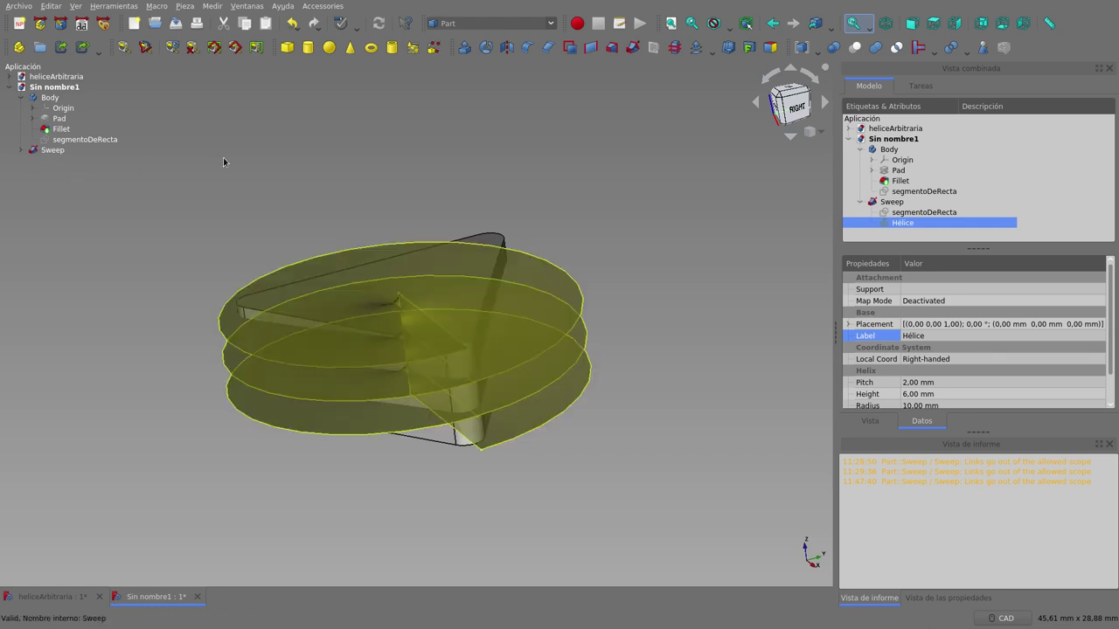
{"action": "left_click", "coordinate": [58, 132]}
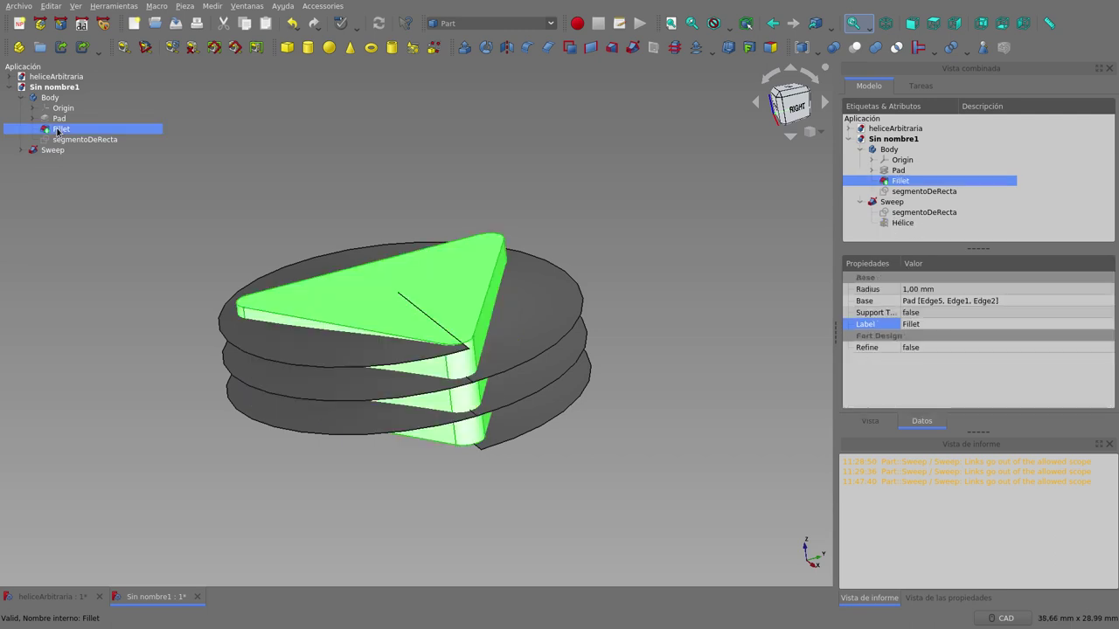
{"action": "left_click", "coordinate": [58, 152], "text": "ctrl"}
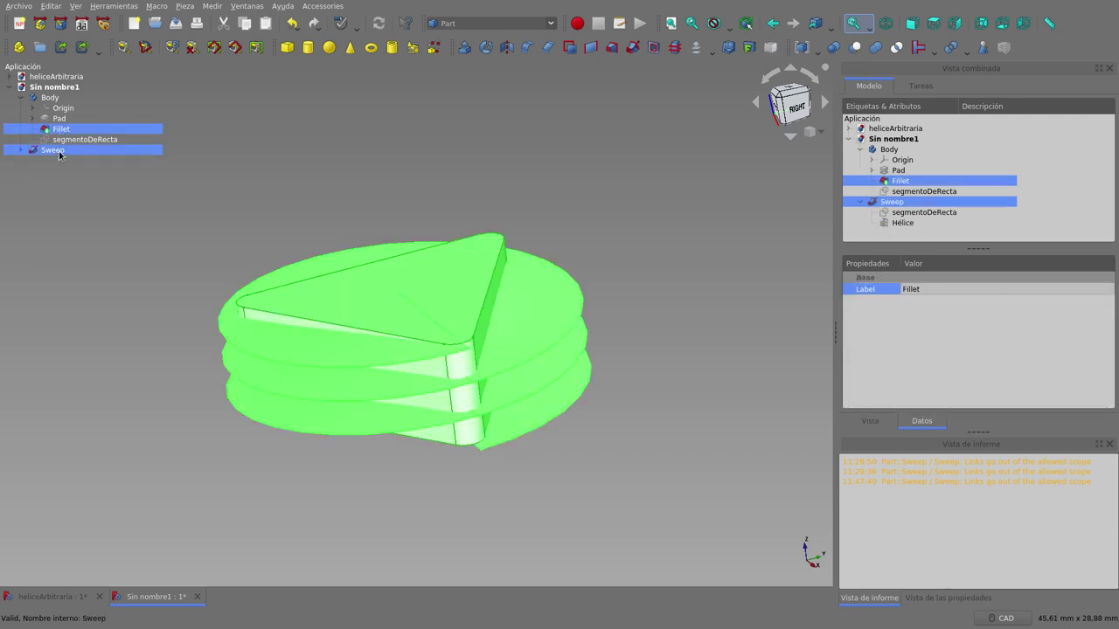
- Intersect Fillet and Sweep into a Common shape and orbit around to inspect it
{"action": "left_click", "coordinate": [897, 47]}
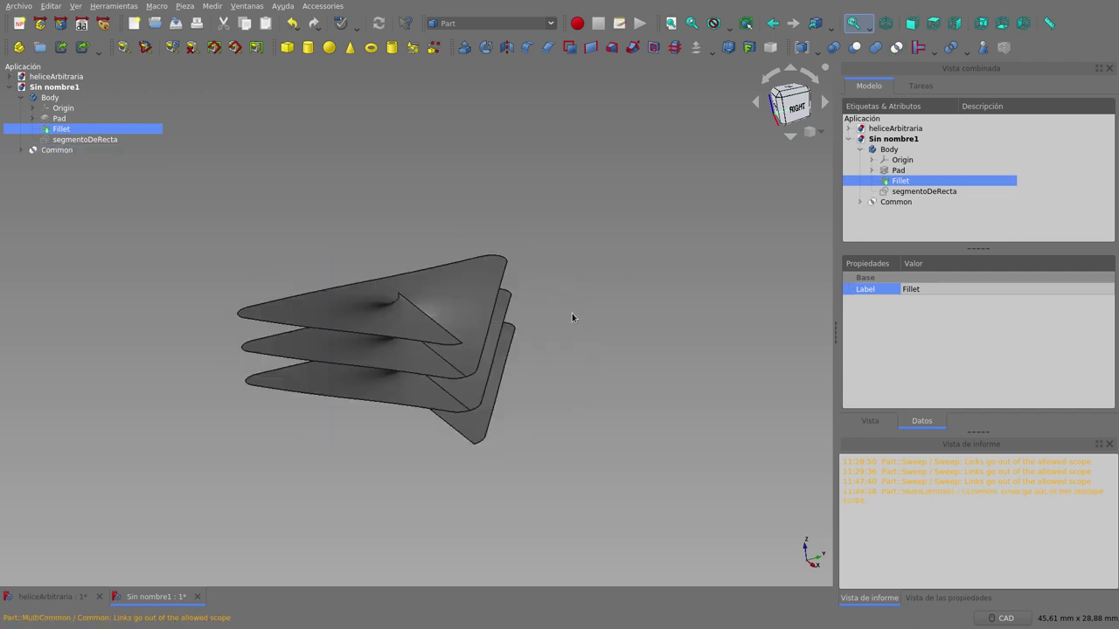
{"action": "mouse_move", "coordinate": [550, 426]}
{"action": "middle_mouse_down"}
{"action": "mouse_move", "coordinate": [492, 390]}
{"action": "mouse_move", "coordinate": [437, 412]}
{"action": "mouse_move", "coordinate": [420, 444]}
{"action": "mouse_move", "coordinate": [457, 432]}
{"action": "middle_mouse_up"}
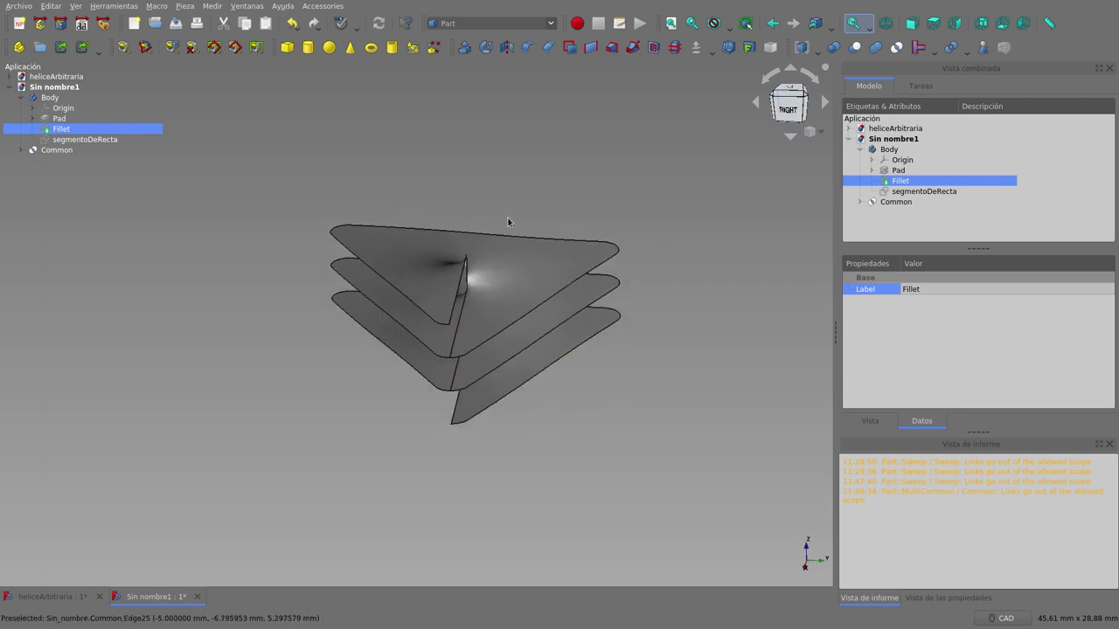
{"action": "mouse_move", "coordinate": [522, 394]}
{"action": "middle_mouse_down"}
{"action": "mouse_move", "coordinate": [542, 412]}
{"action": "mouse_move", "coordinate": [591, 385]}
{"action": "middle_mouse_up"}
{"action": "mouse_move", "coordinate": [530, 345]}
{"action": "middle_mouse_down"}
{"action": "mouse_move", "coordinate": [432, 242]}
{"action": "mouse_move", "coordinate": [460, 280]}
{"action": "mouse_move", "coordinate": [425, 284]}
{"action": "middle_mouse_up"}
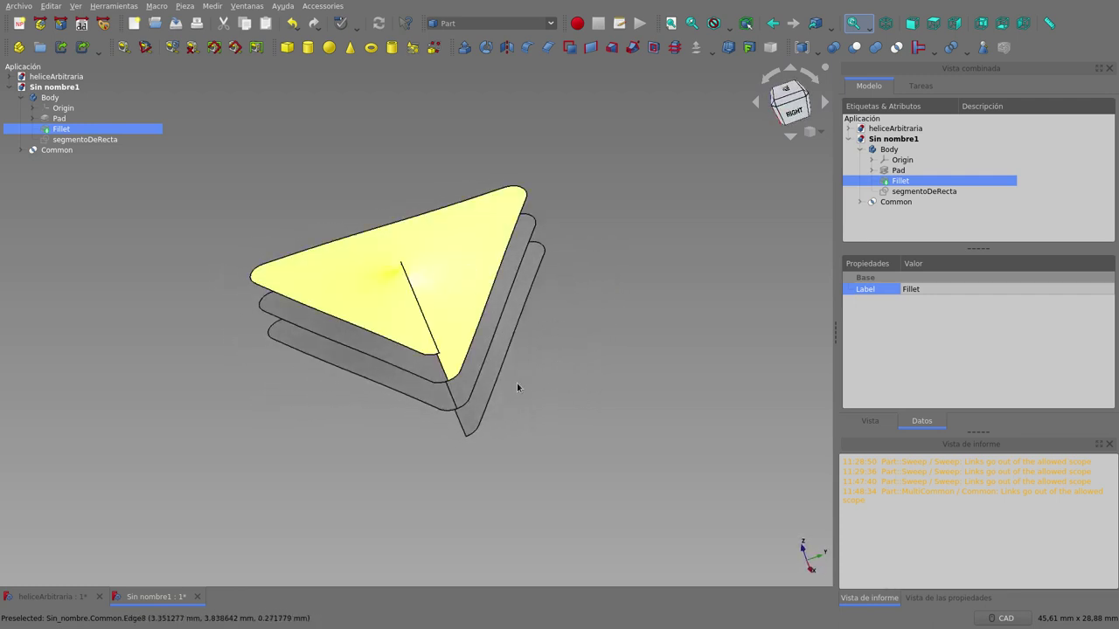
{"action": "mouse_move", "coordinate": [517, 387]}
{"action": "middle_mouse_down"}
{"action": "mouse_move", "coordinate": [450, 380]}
{"action": "mouse_move", "coordinate": [468, 389]}
{"action": "middle_mouse_up"}
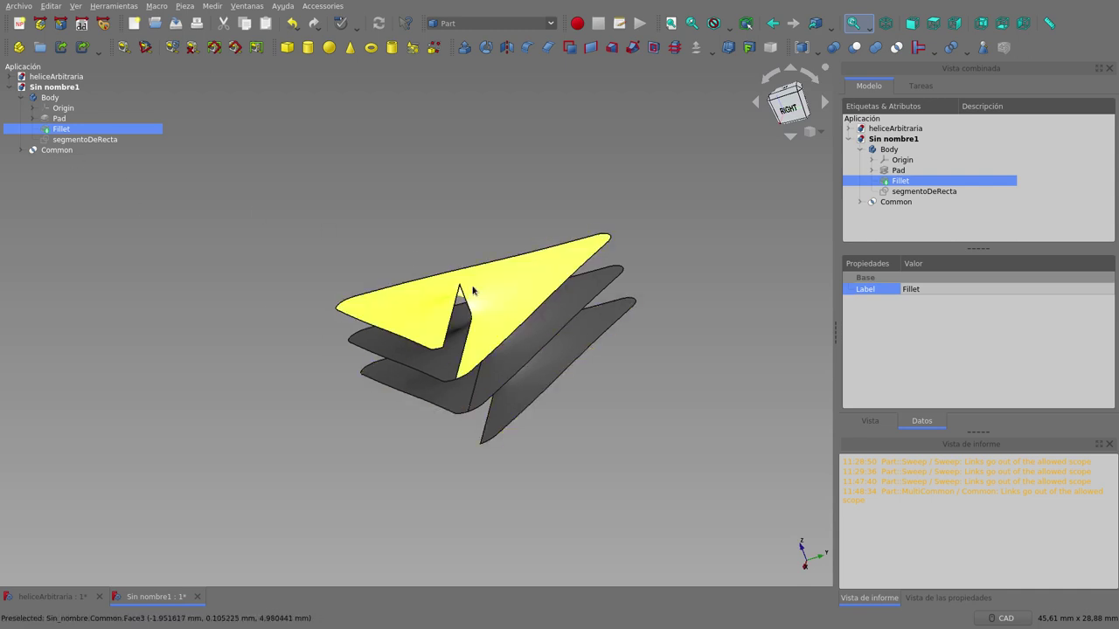
{"action": "left_click", "coordinate": [549, 27]}
- Switch to the Draft workbench, turn the grid off, and select the Common shape
{"action": "left_click", "coordinate": [486, 74]}
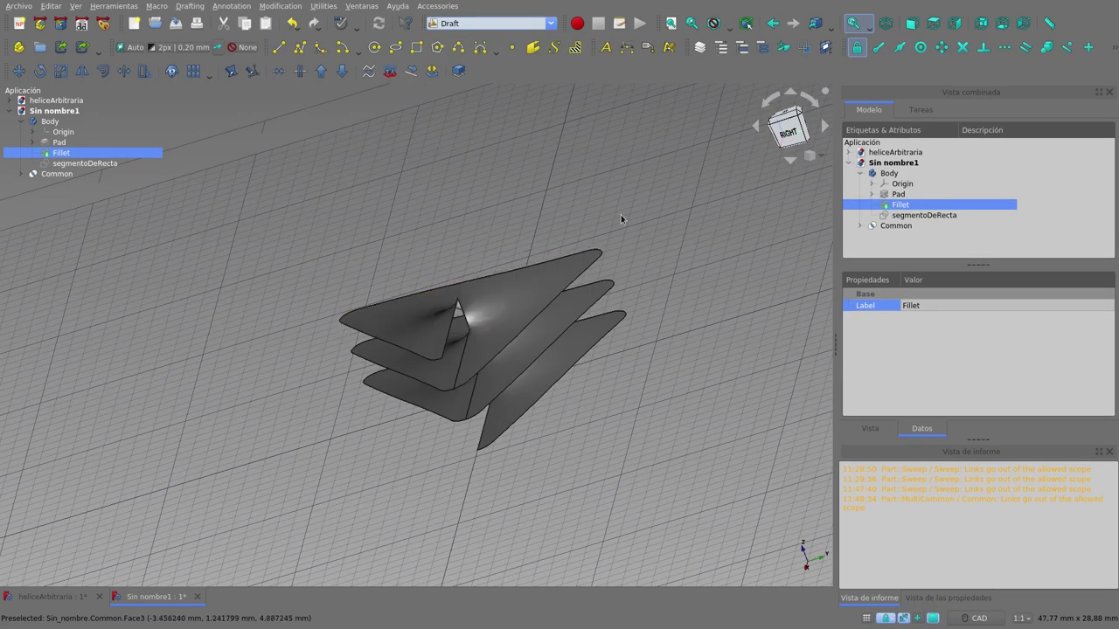
{"action": "scroll", "coordinate": [556, 219], "scroll_direction": "down", "scroll_amount": 3}
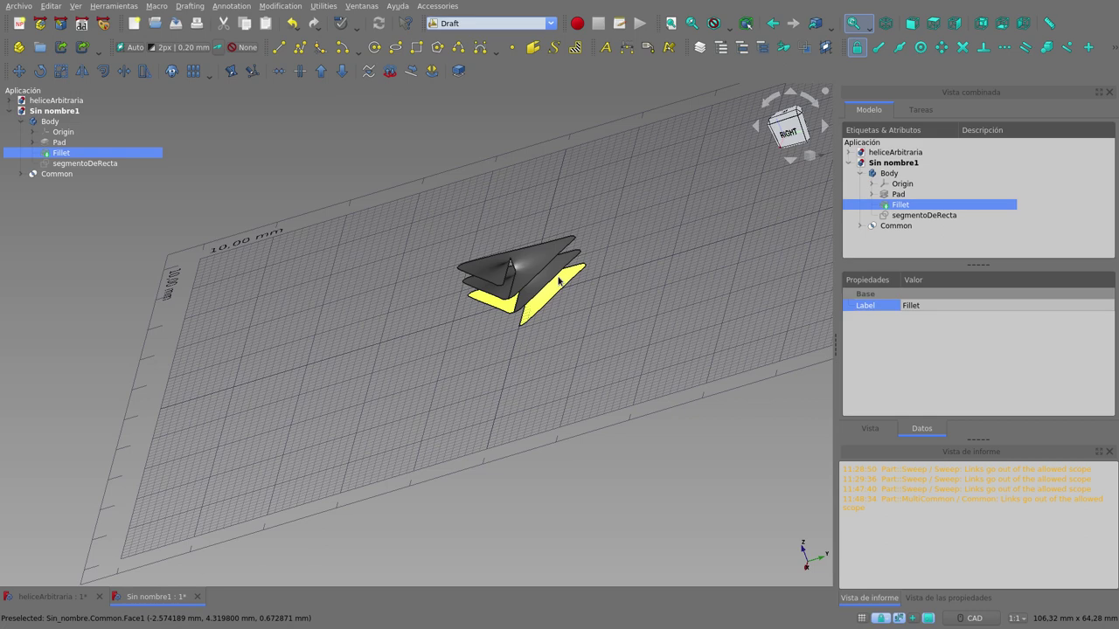
{"action": "key", "text": "g"}
{"action": "key", "text": "r"}
{"action": "mouse_move", "coordinate": [558, 281]}
{"action": "middle_mouse_down"}
{"action": "mouse_move", "coordinate": [530, 239]}
{"action": "mouse_move", "coordinate": [552, 202]}
{"action": "mouse_move", "coordinate": [536, 207]}
{"action": "mouse_move", "coordinate": [547, 247]}
{"action": "middle_mouse_up"}
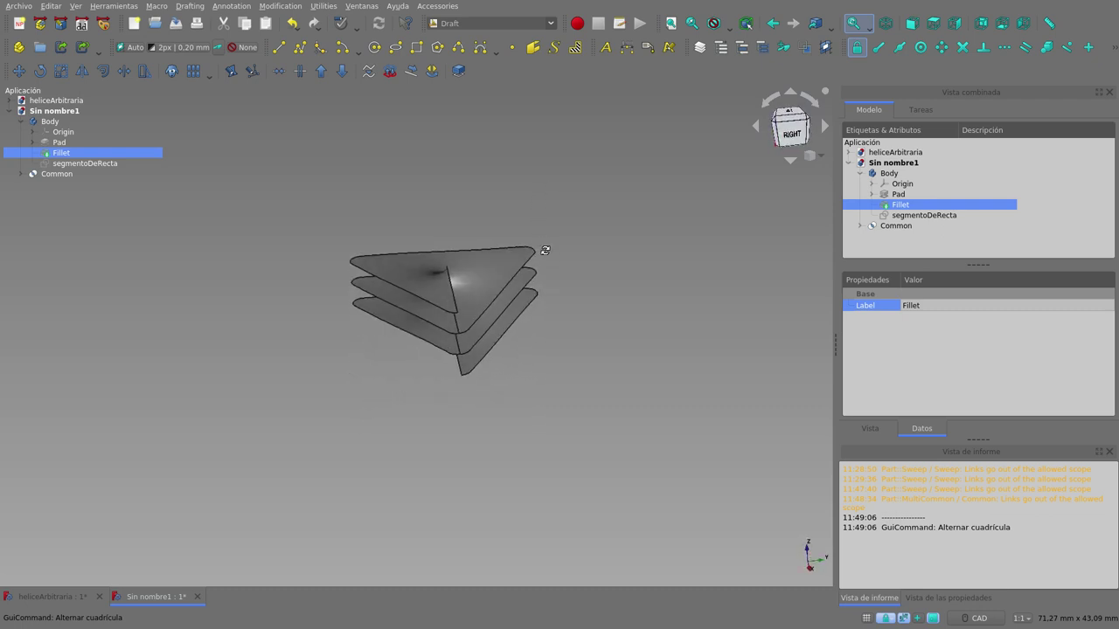
{"action": "left_click", "coordinate": [58, 175]}
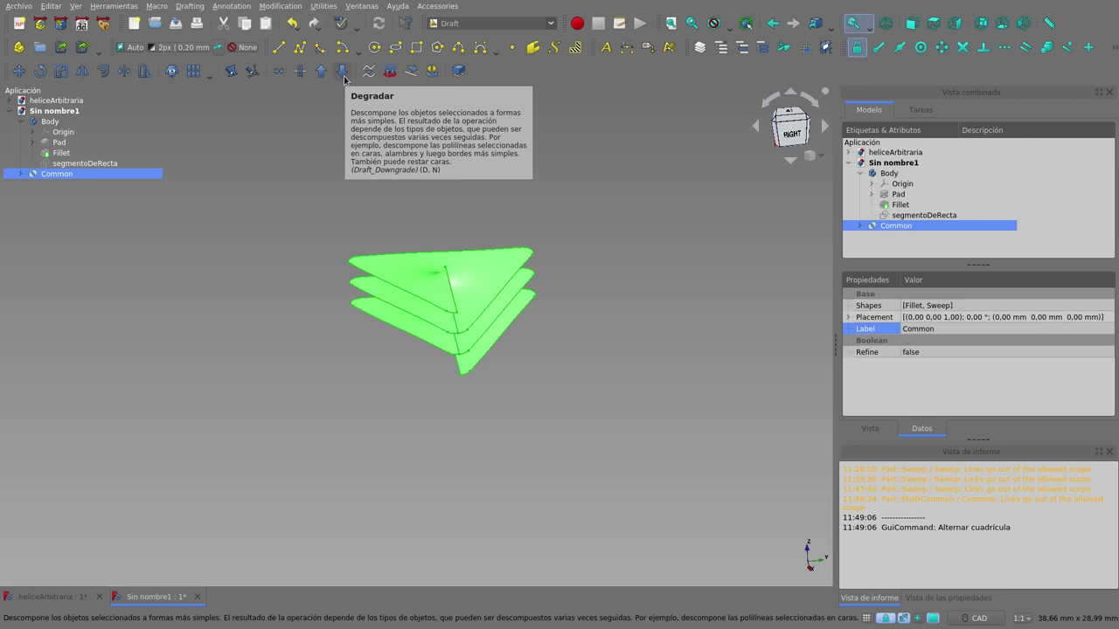
- Downgrade the Common into three separate faces: Face, Face001 and Face002
{"action": "left_click", "coordinate": [343, 75]}
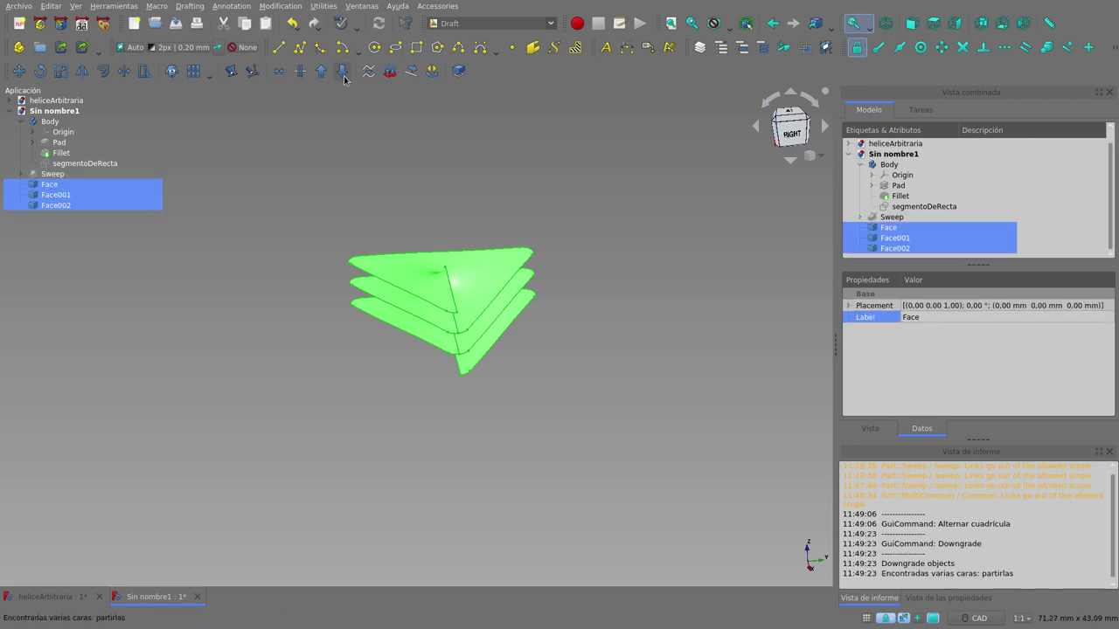
{"action": "left_click", "coordinate": [438, 207]}
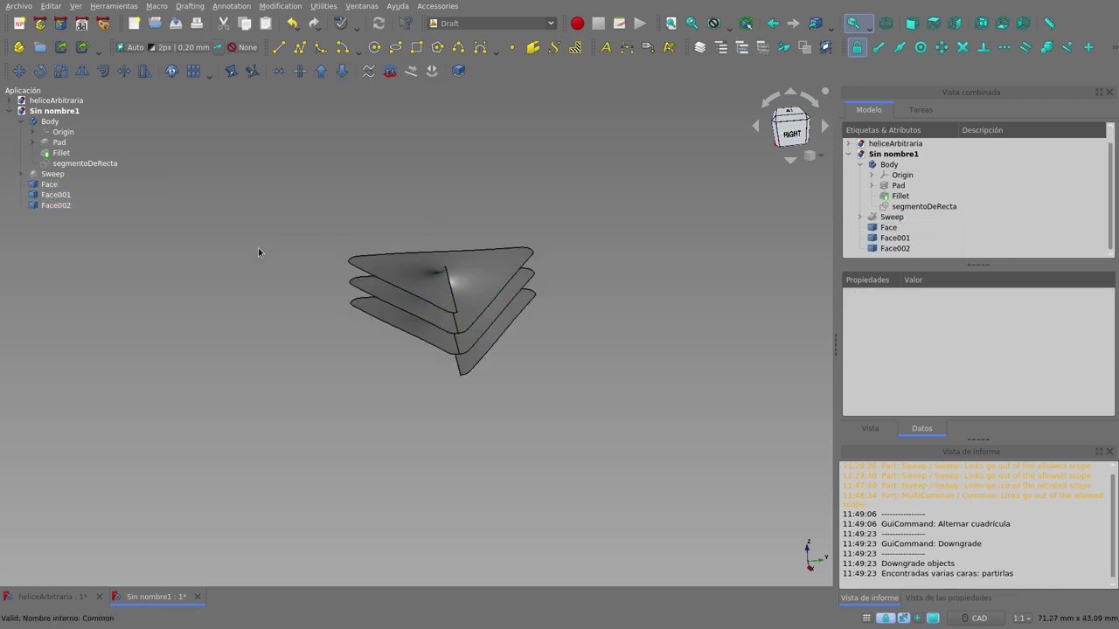
{"action": "left_click", "coordinate": [57, 189]}
{"action": "left_click", "coordinate": [56, 195]}
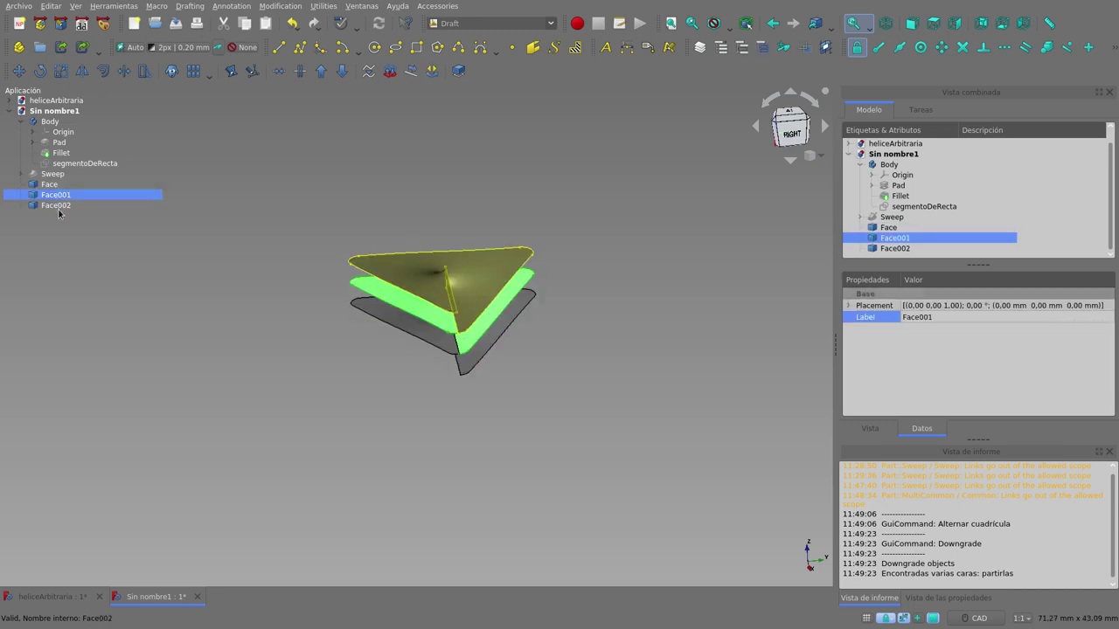
{"action": "left_click", "coordinate": [58, 205]}
{"action": "left_click", "coordinate": [58, 185]}
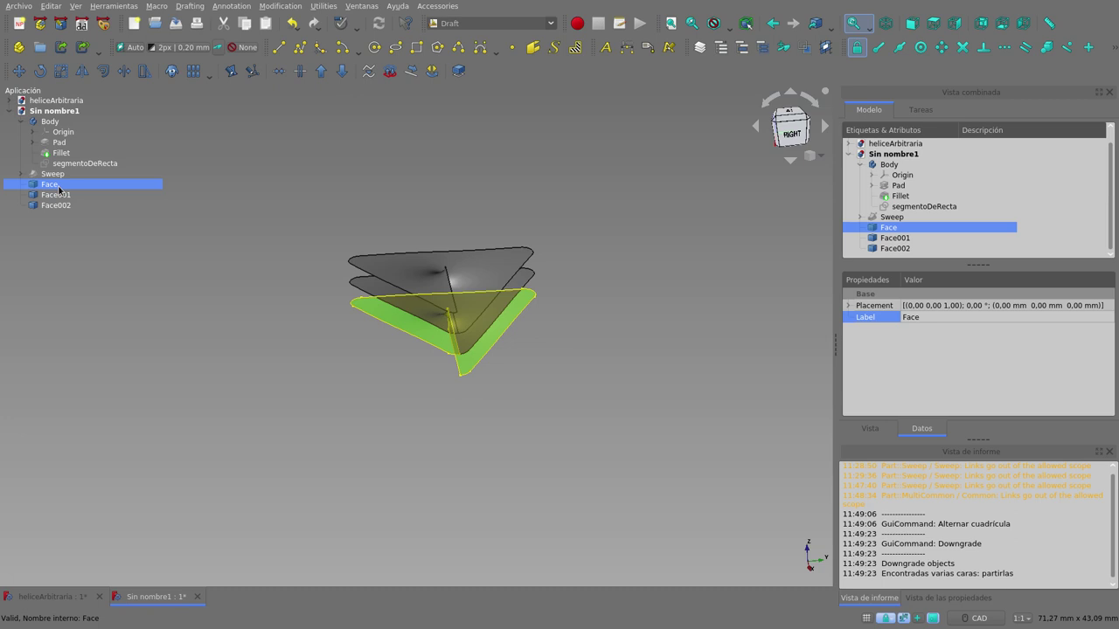
- Downgrade each of the three faces twice, first into wires and then into individual edges
{"action": "left_click", "coordinate": [345, 75]}
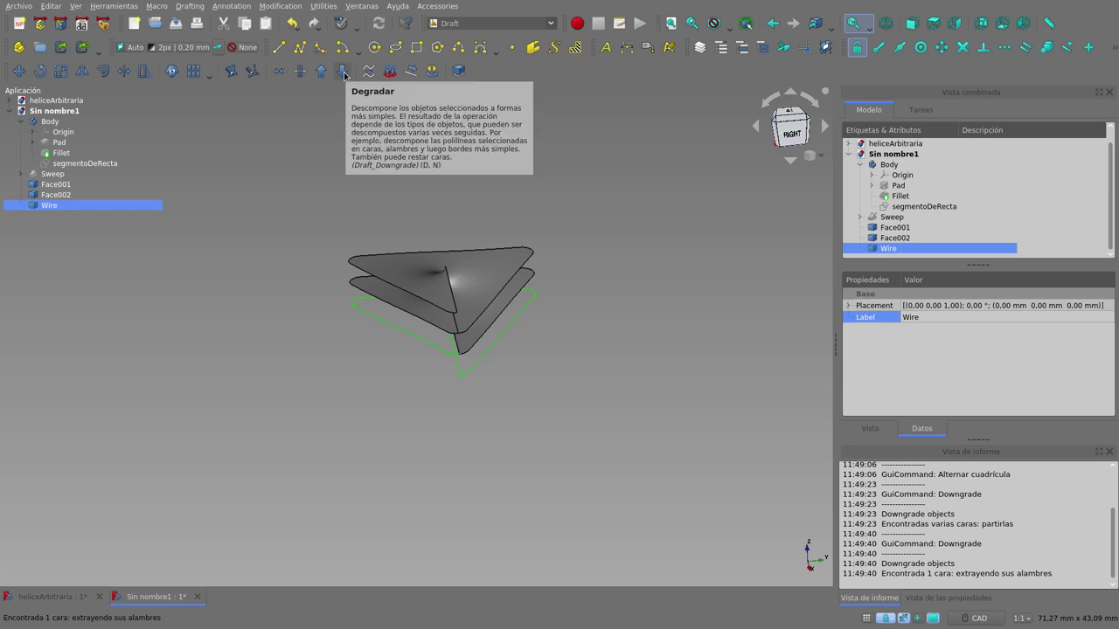
{"action": "left_click", "coordinate": [345, 74]}
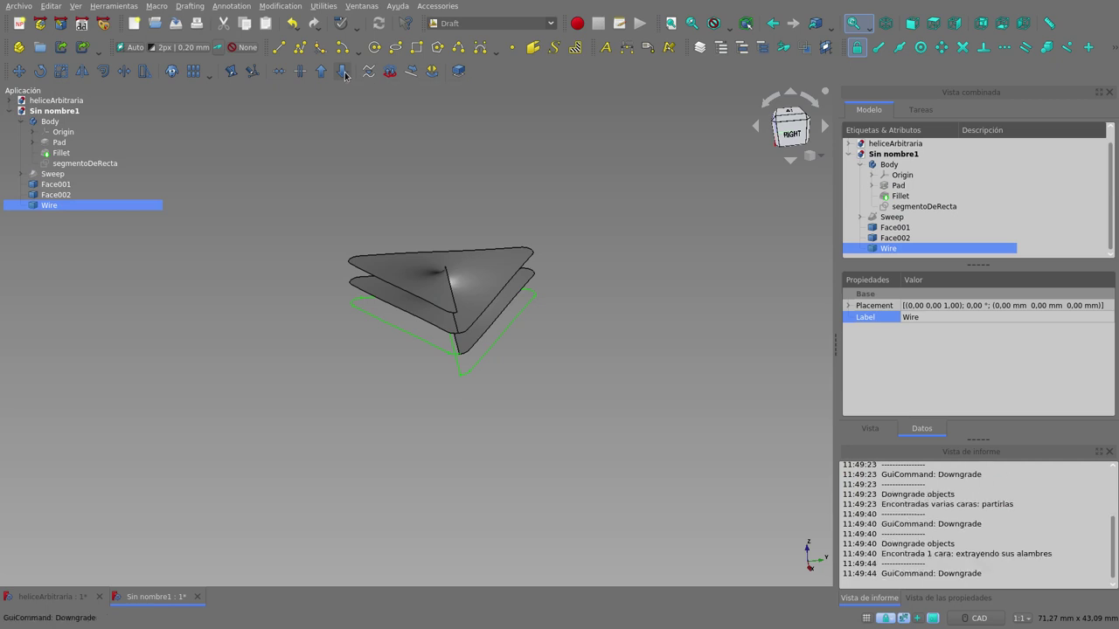
{"action": "left_click", "coordinate": [55, 184]}
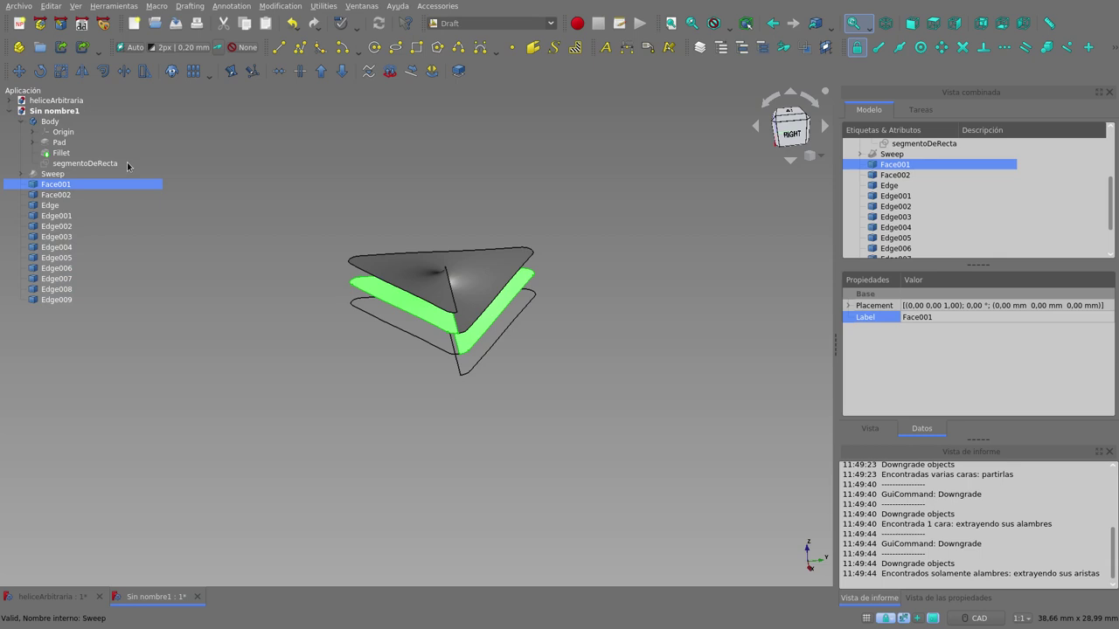
{"action": "left_click", "coordinate": [344, 75]}
{"action": "left_click", "coordinate": [344, 74]}
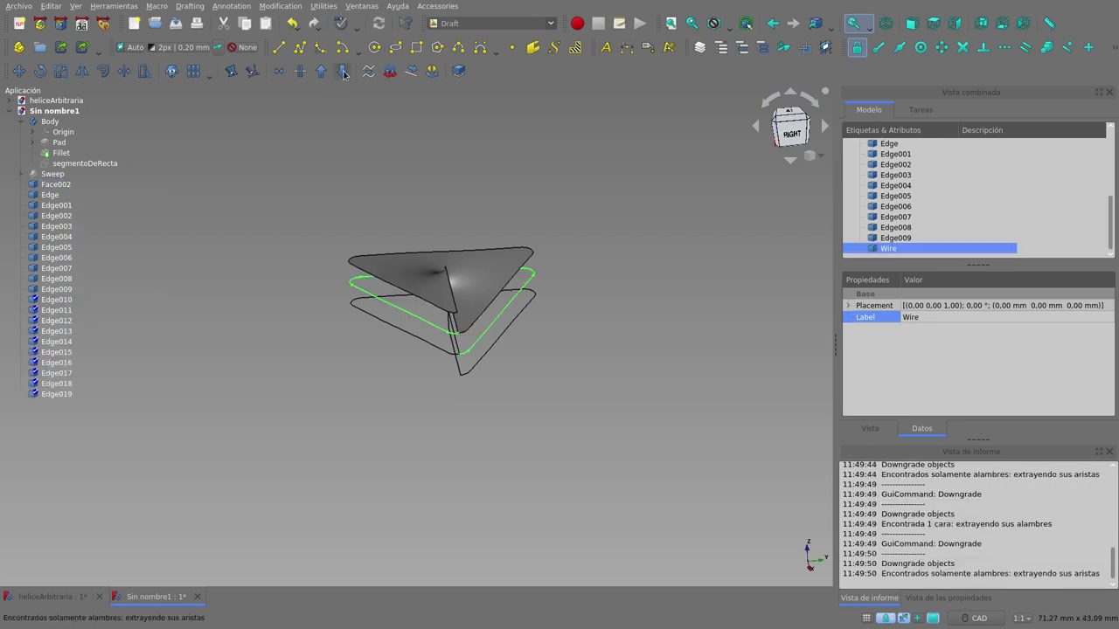
{"action": "left_click", "coordinate": [56, 184]}
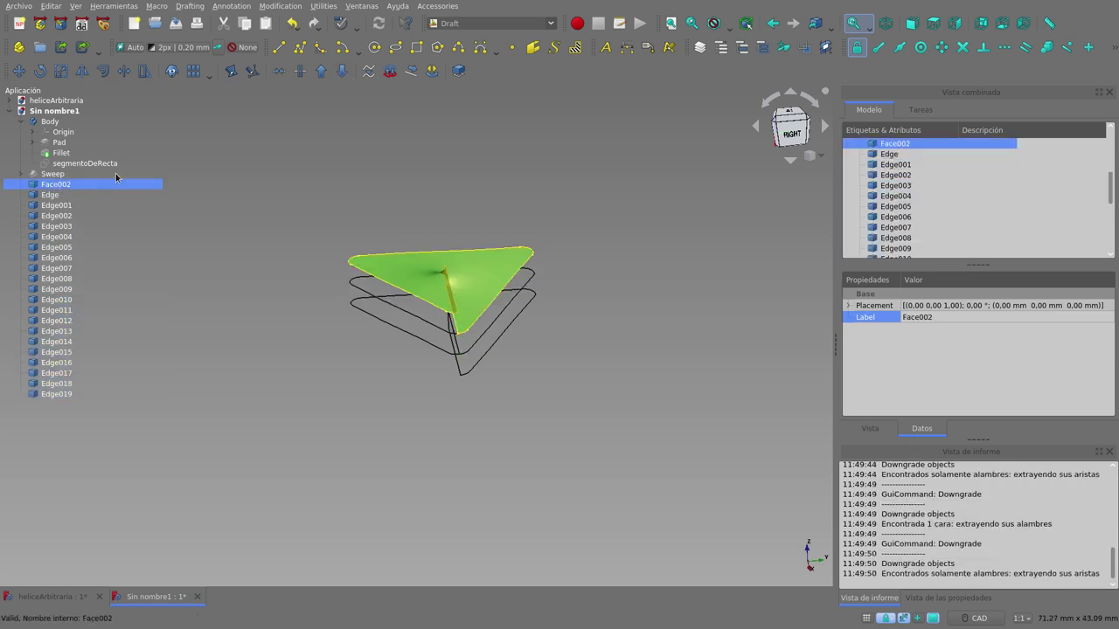
{"action": "left_click", "coordinate": [343, 75]}
{"action": "left_click", "coordinate": [345, 75]}
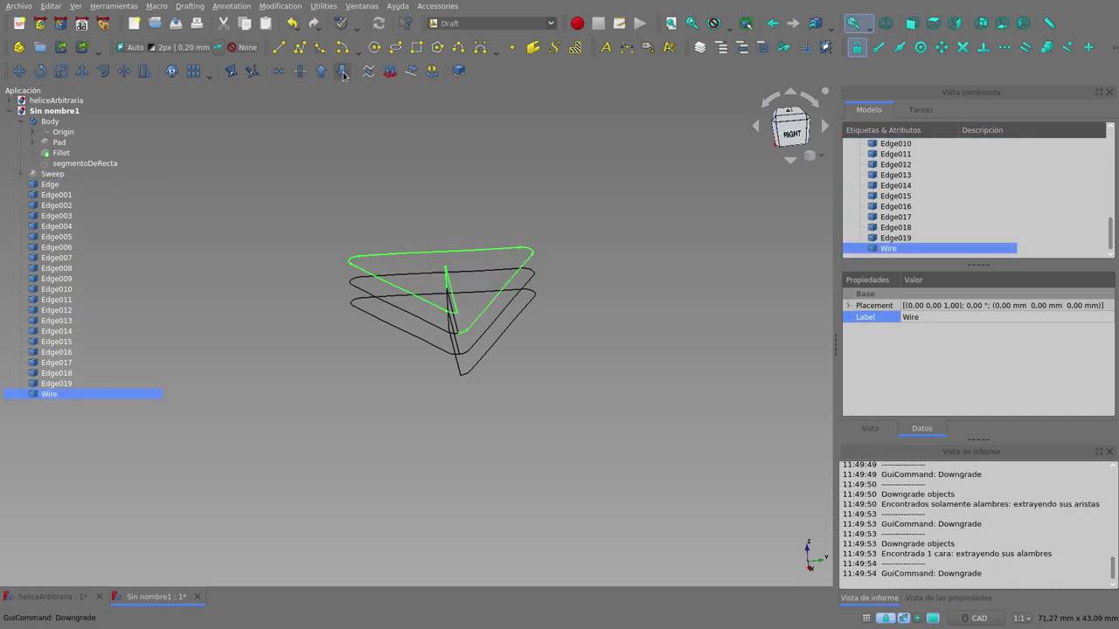
- Orbit close to the wire triangles and trial-select the diagonal and vertical edges
{"action": "mouse_move", "coordinate": [370, 409]}
{"action": "middle_mouse_down"}
{"action": "mouse_move", "coordinate": [420, 389]}
{"action": "mouse_move", "coordinate": [402, 411]}
{"action": "mouse_move", "coordinate": [446, 399]}
{"action": "mouse_move", "coordinate": [385, 316]}
{"action": "middle_mouse_up"}
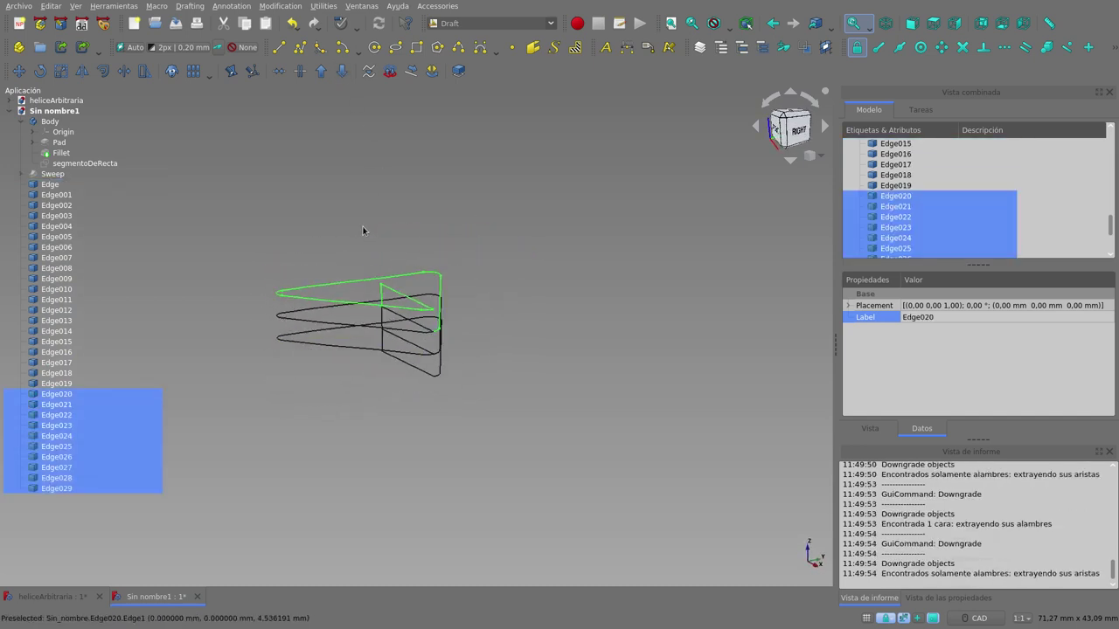
{"action": "scroll", "coordinate": [345, 271], "scroll_direction": "up", "scroll_amount": 2}
{"action": "mouse_move", "coordinate": [350, 280]}
{"action": "middle_mouse_down"}
{"action": "mouse_move", "coordinate": [417, 260]}
{"action": "mouse_move", "coordinate": [375, 274]}
{"action": "mouse_move", "coordinate": [410, 292]}
{"action": "mouse_move", "coordinate": [445, 285]}
{"action": "middle_mouse_up"}
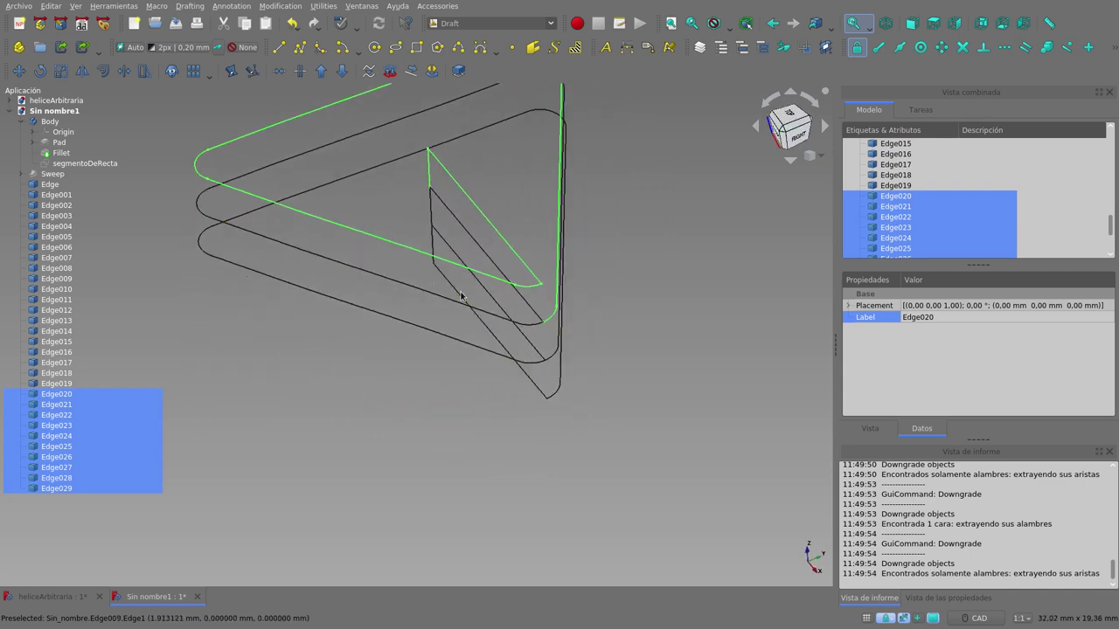
{"action": "left_click", "coordinate": [498, 179]}
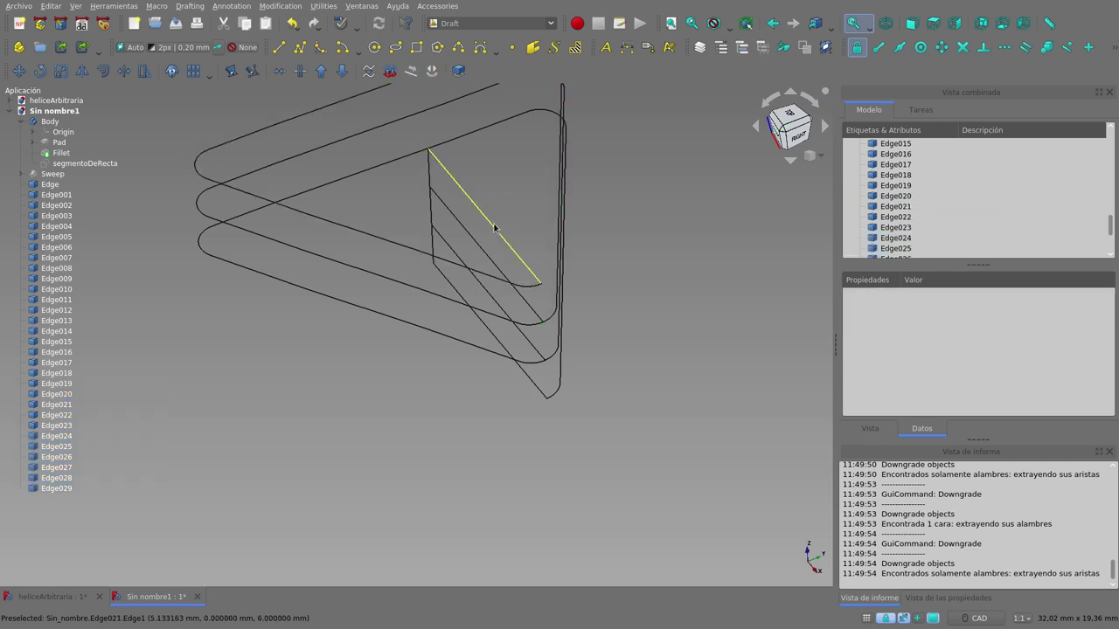
{"action": "left_click", "coordinate": [493, 227]}
{"action": "left_click", "coordinate": [474, 239], "text": "ctrl"}
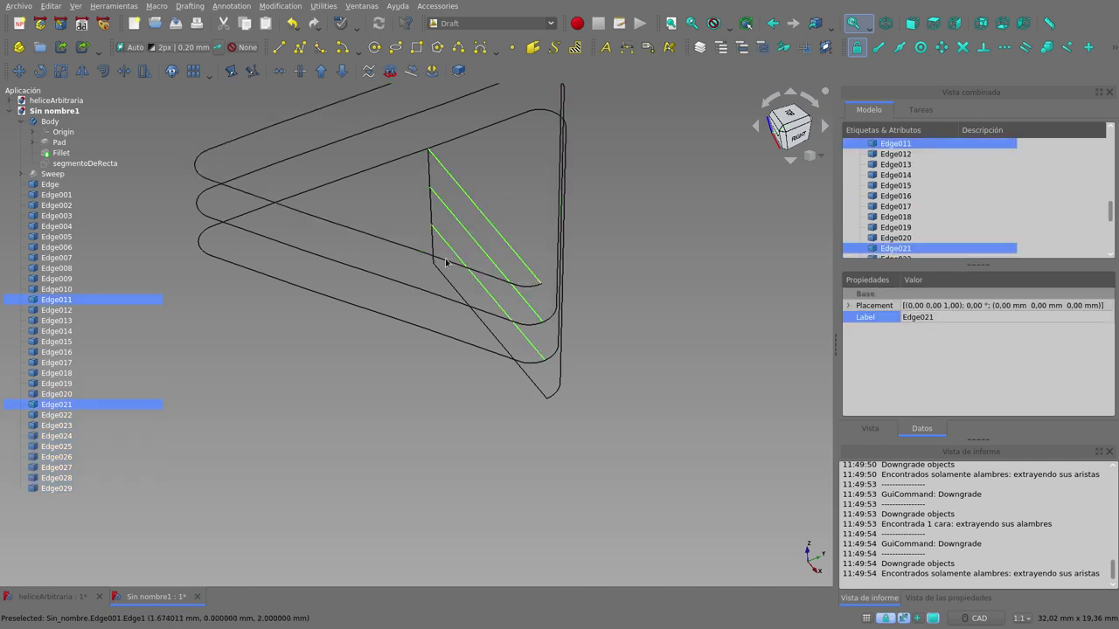
{"action": "left_click", "coordinate": [445, 262], "text": "ctrl"}
{"action": "left_click", "coordinate": [446, 285], "text": "ctrl"}
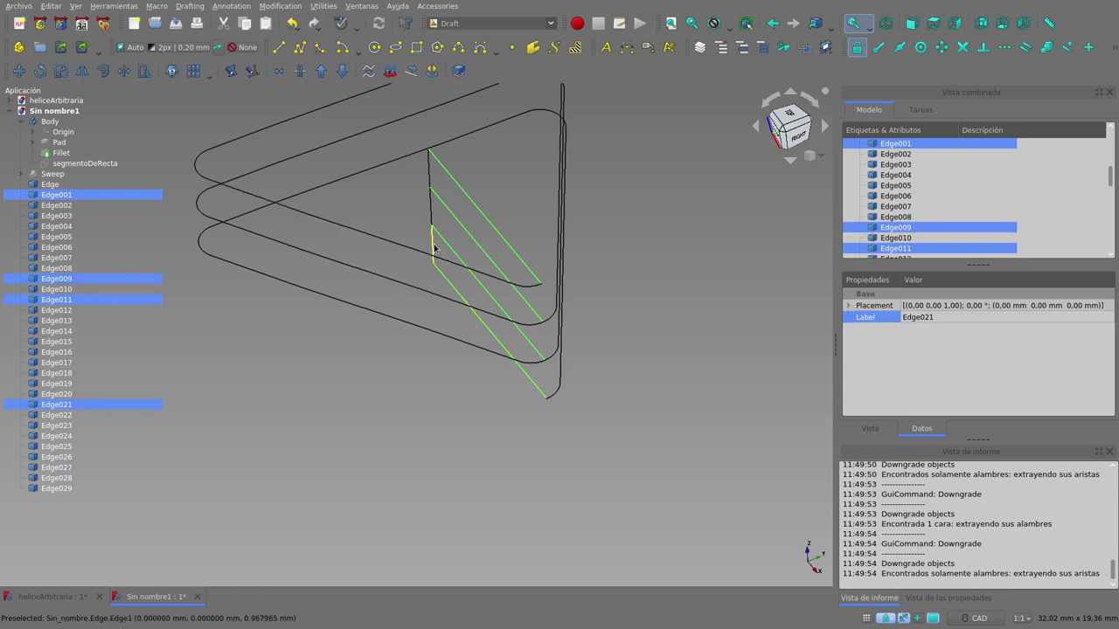
{"action": "left_click", "coordinate": [429, 214], "text": "ctrl"}
{"action": "left_click", "coordinate": [429, 175], "text": "ctrl"}
{"action": "left_click", "coordinate": [431, 178]}
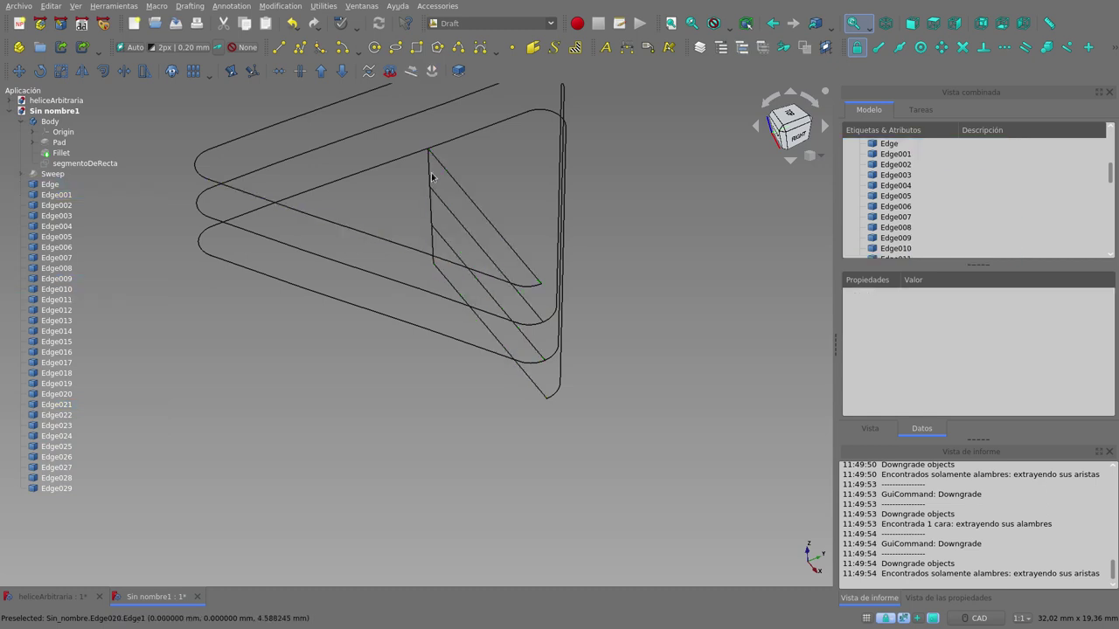
- Delete the four diagonal edges and the three vertical edge segments
{"action": "left_click", "coordinate": [457, 183]}
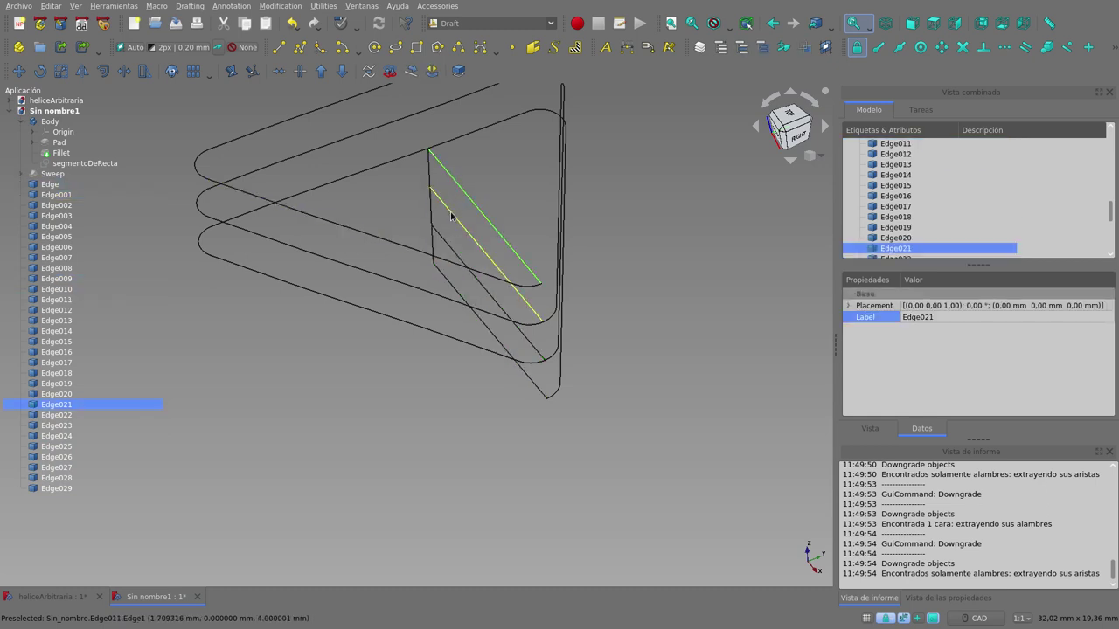
{"action": "left_click", "coordinate": [451, 217], "text": "ctrl"}
{"action": "left_click", "coordinate": [437, 232], "text": "ctrl"}
{"action": "left_click", "coordinate": [440, 272], "text": "ctrl"}
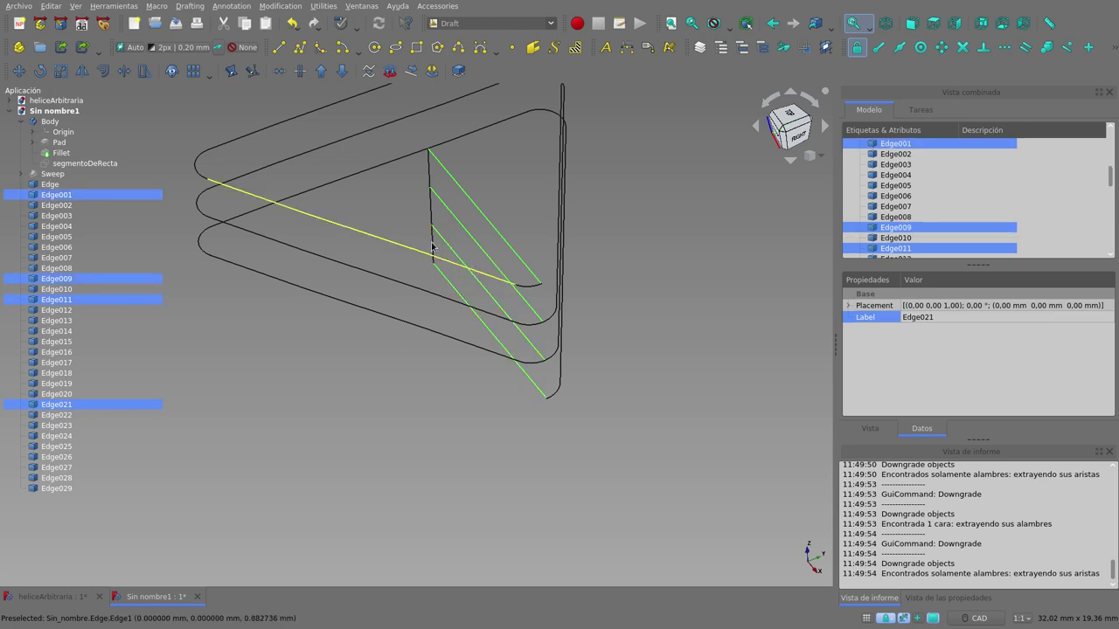
{"action": "left_click", "coordinate": [432, 235], "text": "ctrl"}
{"action": "left_click", "coordinate": [429, 204], "text": "ctrl"}
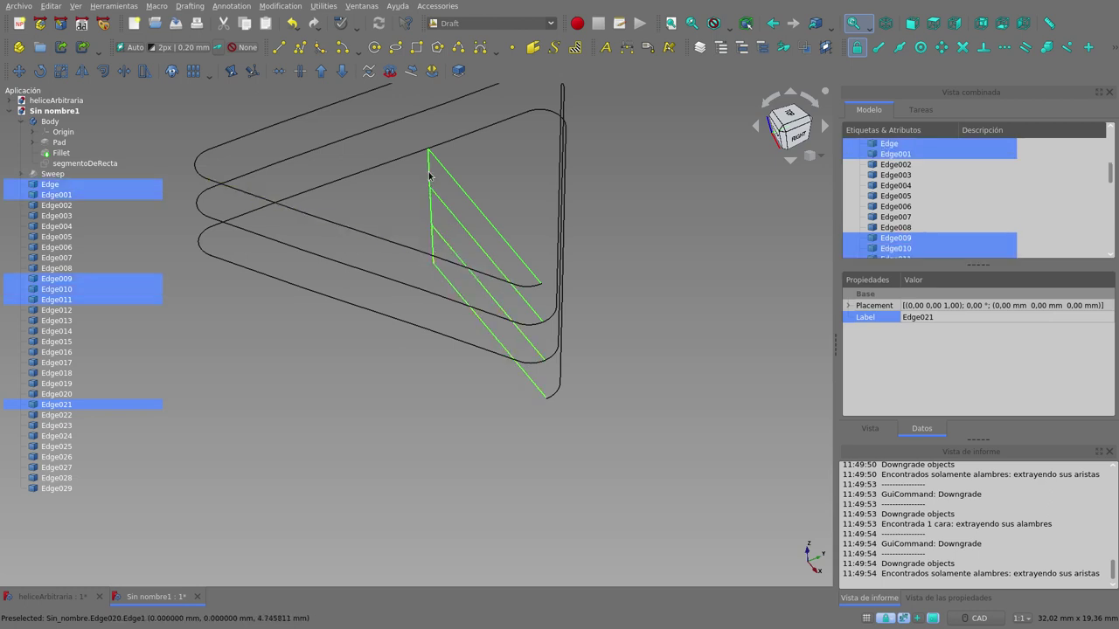
{"action": "left_click", "coordinate": [429, 175], "text": "ctrl"}
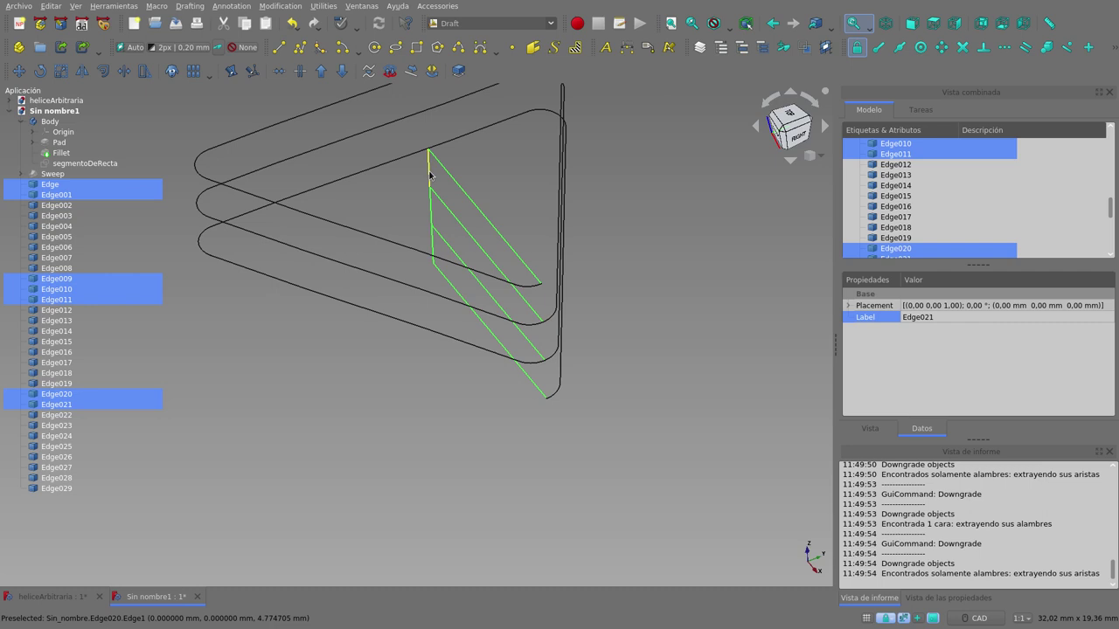
{"action": "key", "text": "Delete"}
- Delete the two remaining diagonal edges, leaving only the rounded-triangle helix loops
{"action": "left_click", "coordinate": [447, 209]}
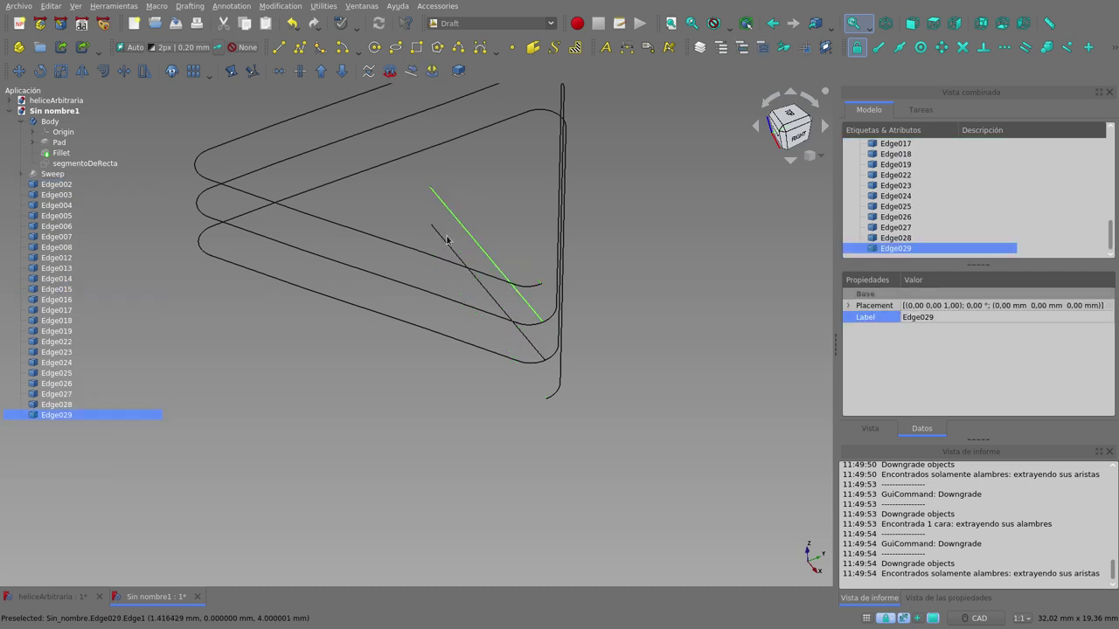
{"action": "left_click", "coordinate": [444, 242], "text": "ctrl"}
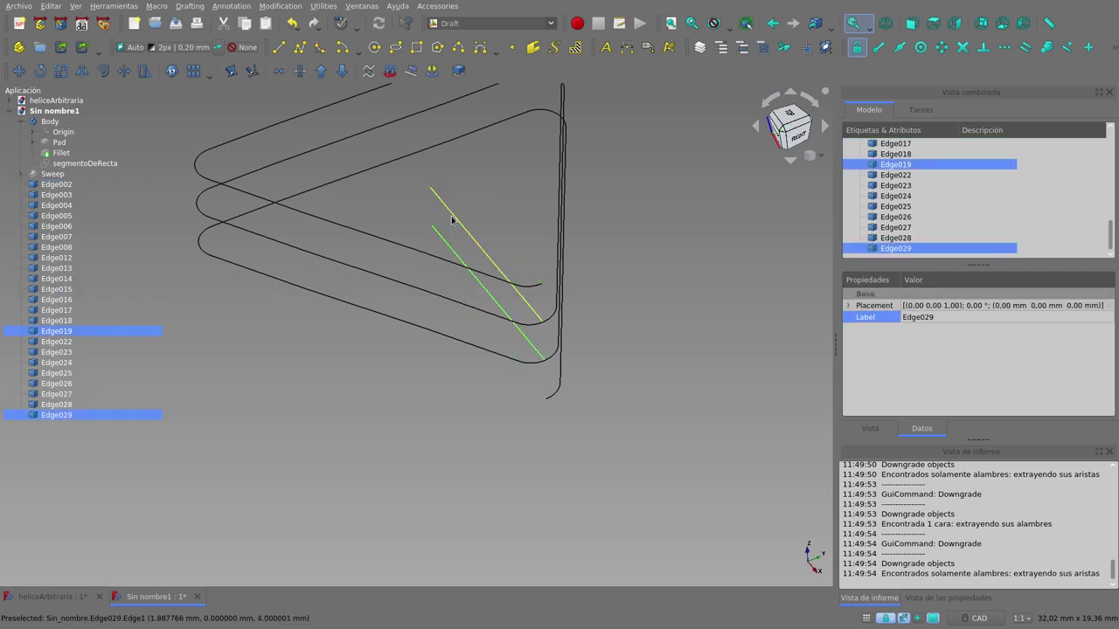
{"action": "key", "text": "Delete"}
{"action": "scroll", "coordinate": [437, 362], "scroll_direction": "down", "scroll_amount": 3}
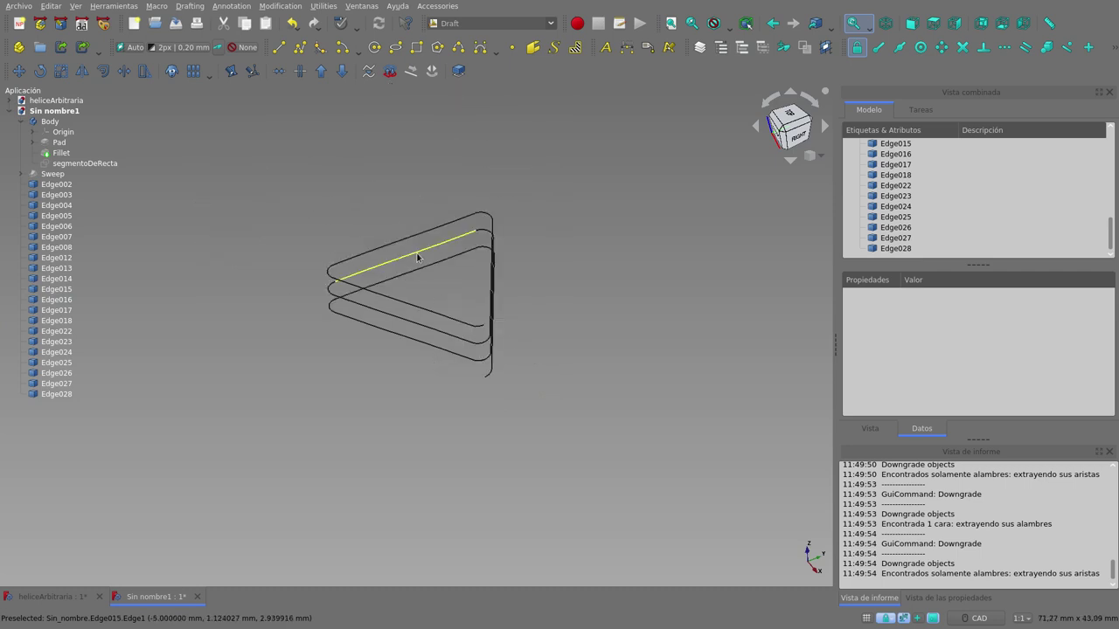
{"action": "mouse_move", "coordinate": [575, 327]}
{"action": "middle_mouse_down"}
{"action": "mouse_move", "coordinate": [527, 310]}
{"action": "mouse_move", "coordinate": [536, 267]}
{"action": "mouse_move", "coordinate": [607, 279]}
{"action": "mouse_move", "coordinate": [629, 324]}
{"action": "mouse_move", "coordinate": [612, 278]}
{"action": "middle_mouse_up"}
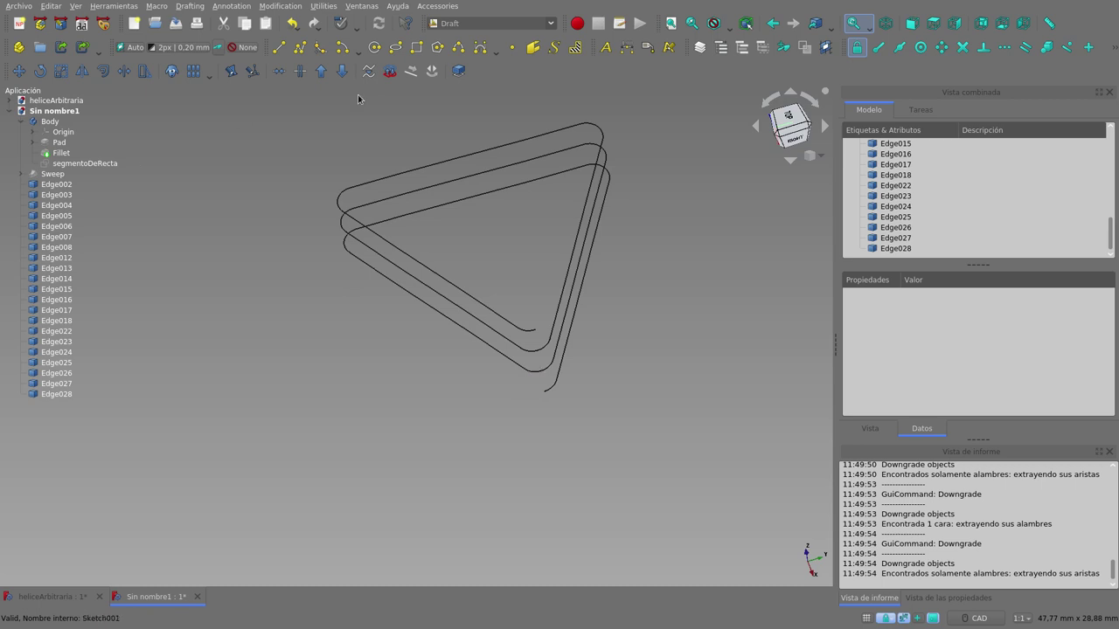
{"action": "left_click", "coordinate": [551, 24]}
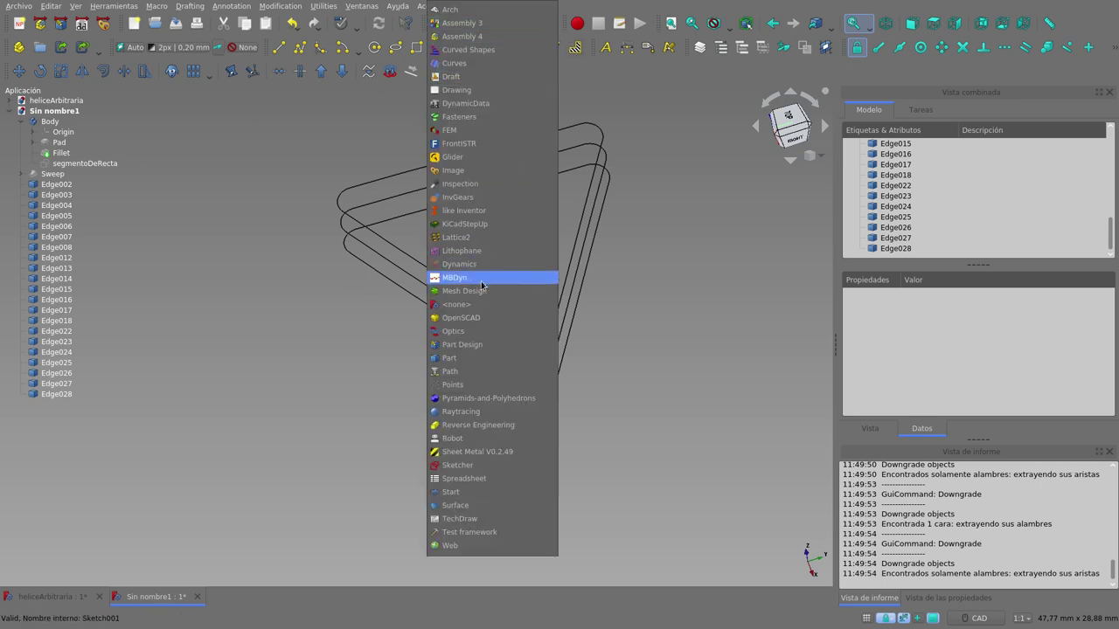
- In the Part workbench, union Edge002 through Edge028, accepting the non-solid warning
{"action": "left_click", "coordinate": [459, 360]}
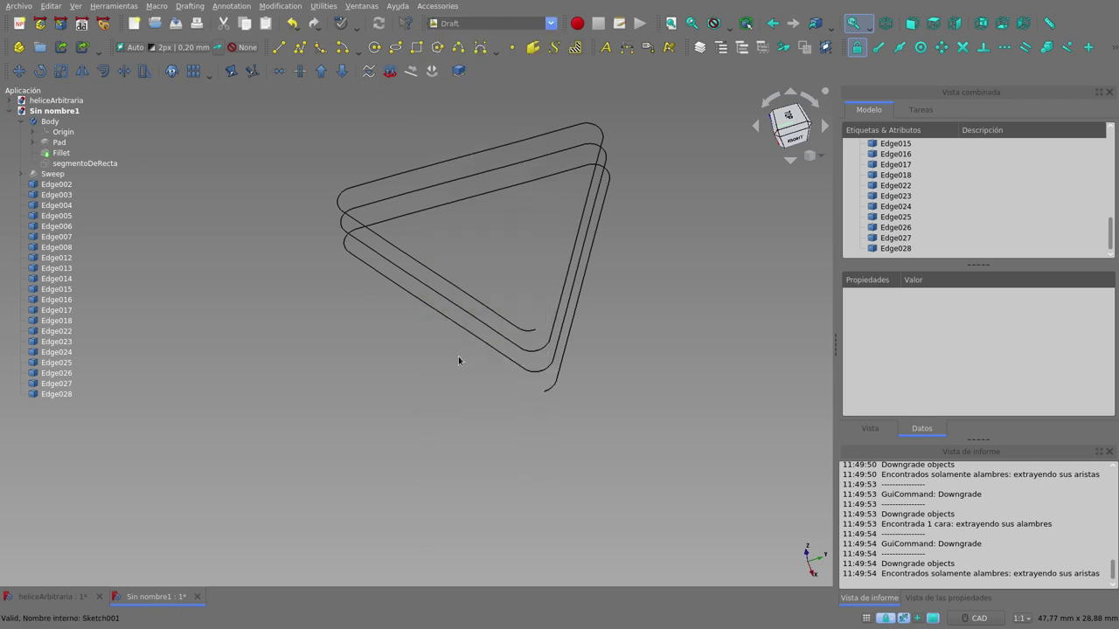
{"action": "left_click", "coordinate": [58, 186]}
{"action": "left_click", "coordinate": [53, 395], "text": "shift"}
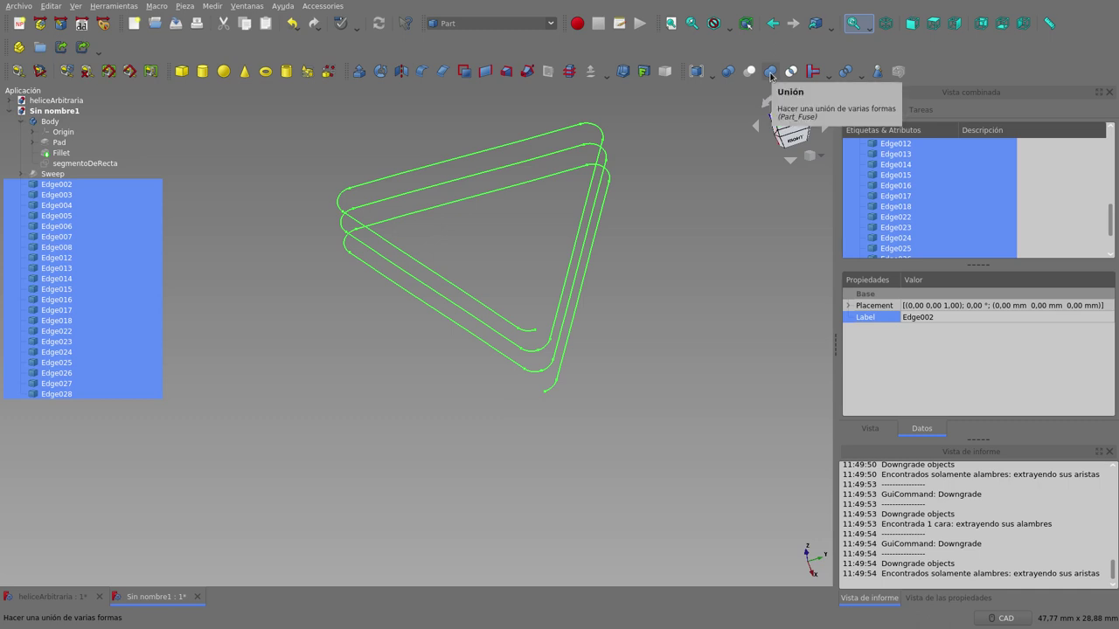
{"action": "left_click", "coordinate": [771, 76]}
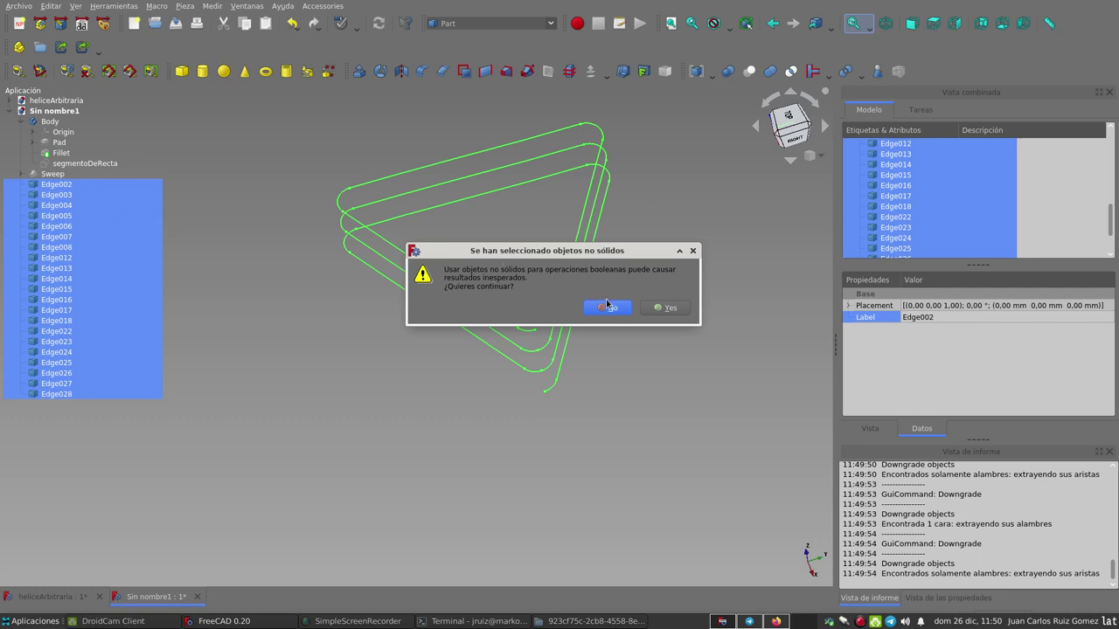
{"action": "left_click", "coordinate": [664, 309]}
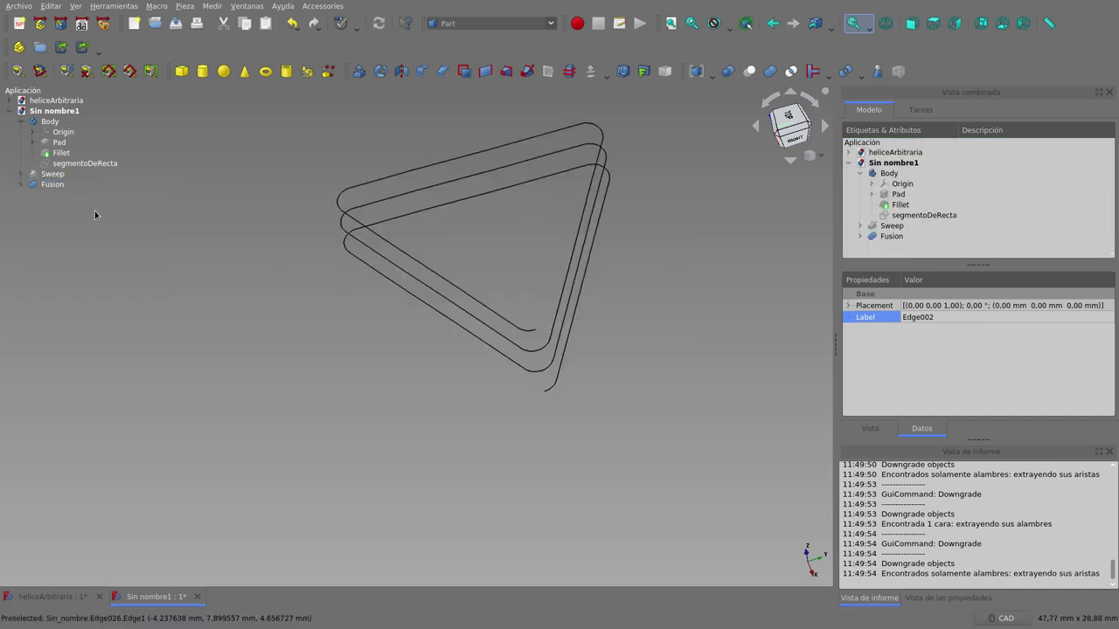
- Inspect the new Fusion helix from the right view and another angle
{"action": "left_click", "coordinate": [52, 184]}
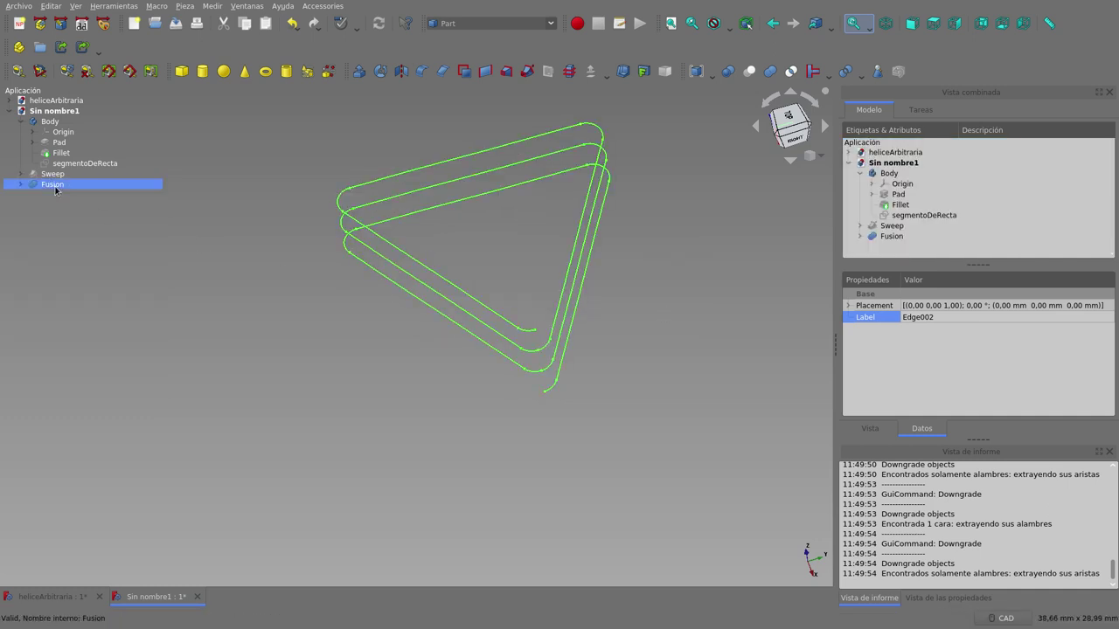
{"action": "left_click", "coordinate": [324, 334]}
{"action": "key", "text": "3"}
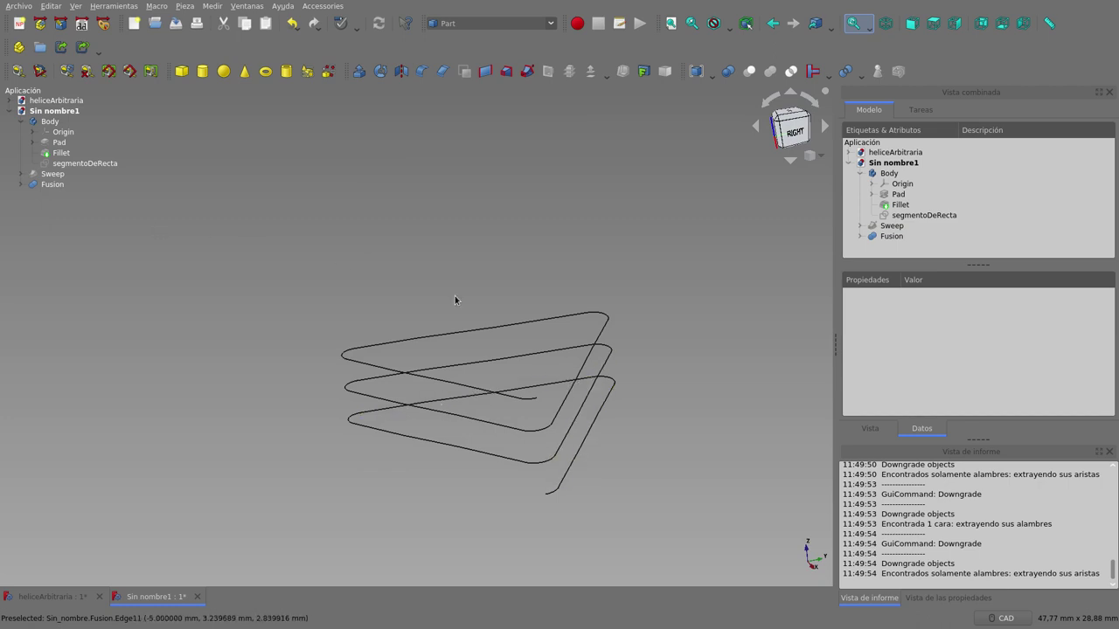
{"action": "middle_click_drag", "start_coordinate": [445, 307], "coordinate": [515, 309]}
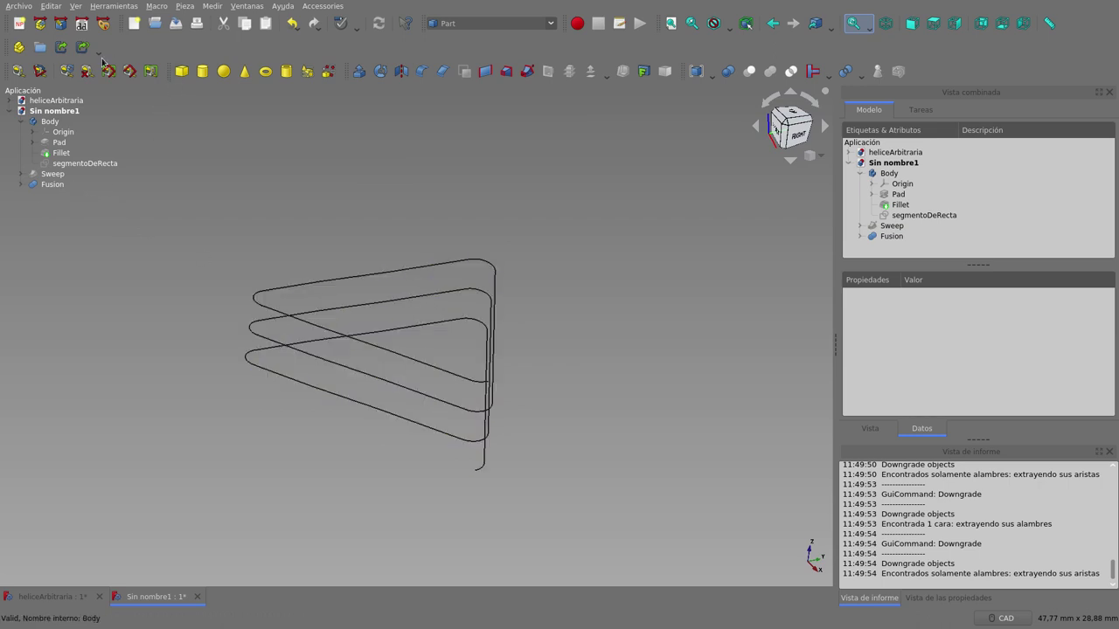
- Switch to Part Design, create Body001 in Sin nombre1, and select the Fusion helix
{"action": "left_click", "coordinate": [542, 24]}
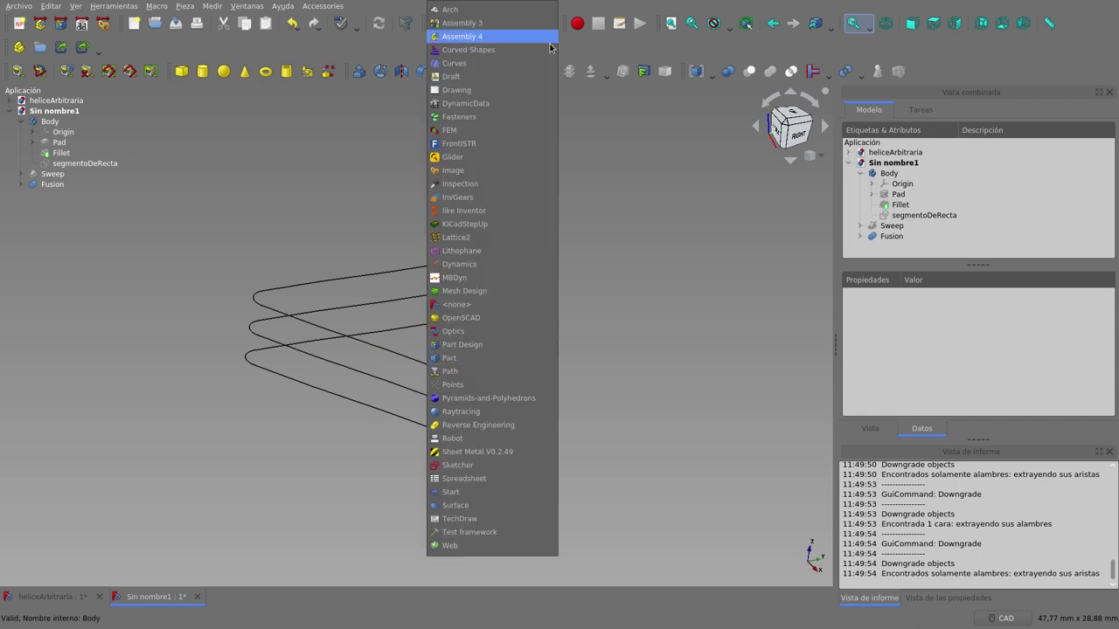
{"action": "left_click", "coordinate": [505, 345]}
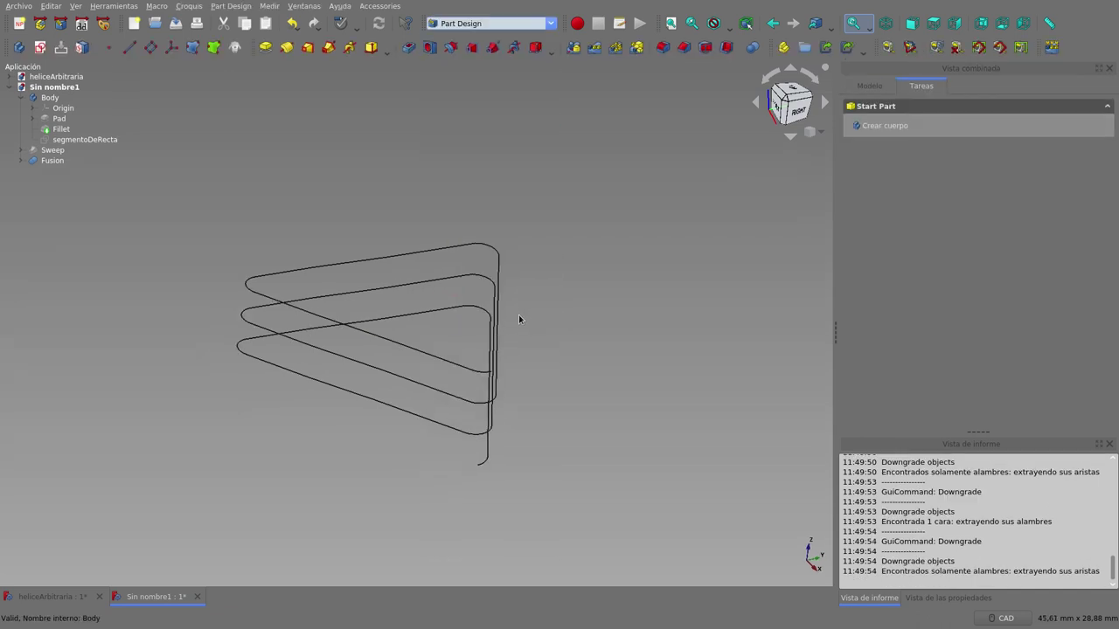
{"action": "left_click", "coordinate": [49, 88]}
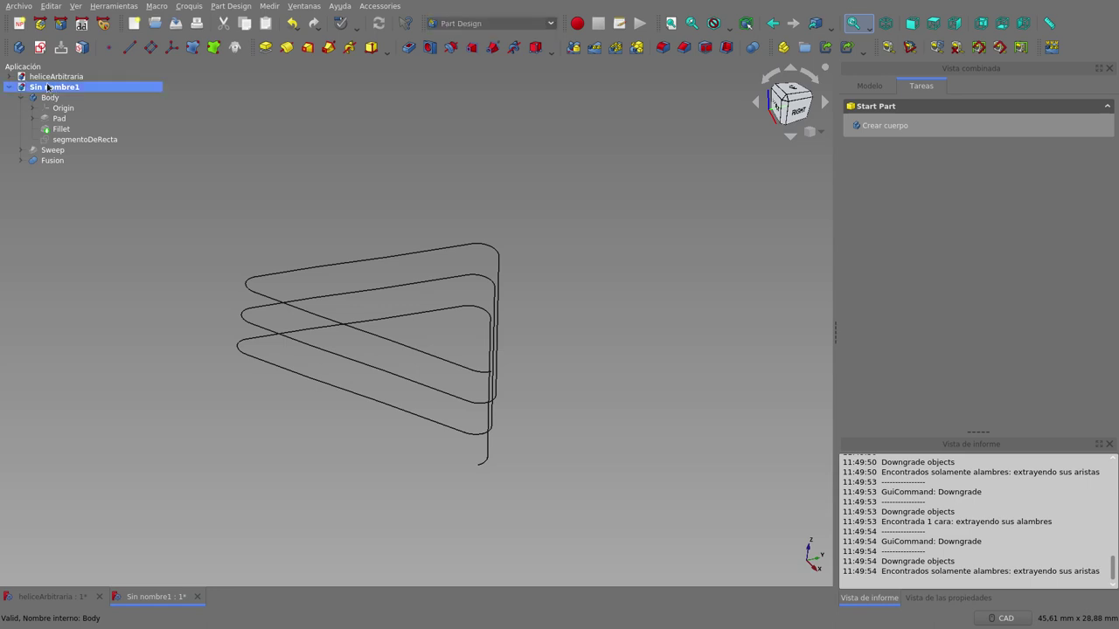
{"action": "left_click", "coordinate": [19, 48]}
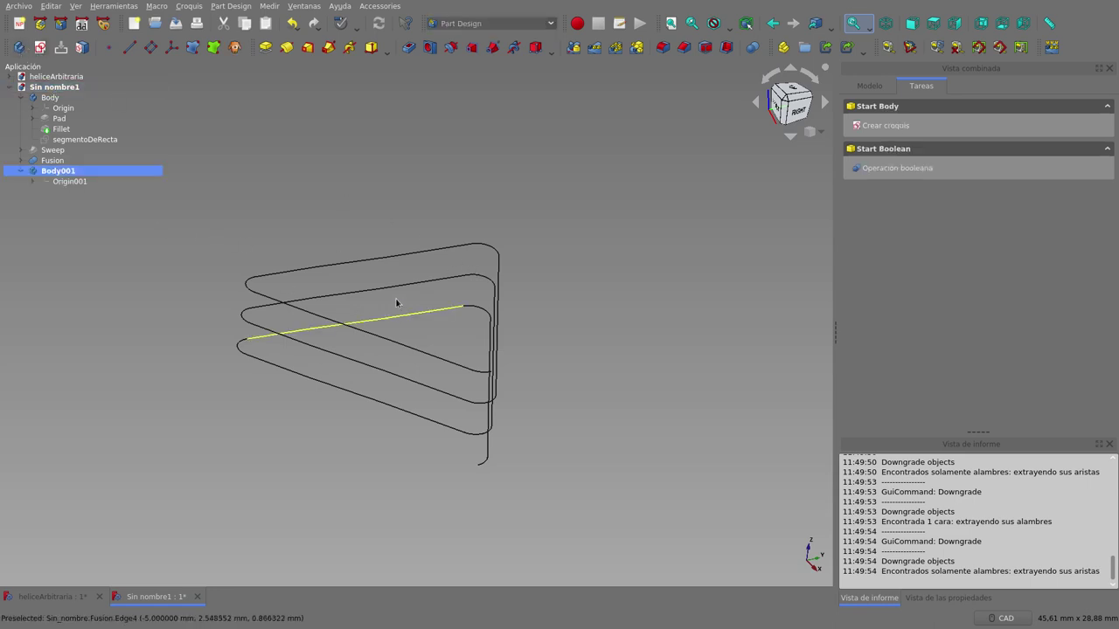
{"action": "mouse_move", "coordinate": [447, 244]}
{"action": "middle_mouse_down"}
{"action": "mouse_move", "coordinate": [432, 250]}
{"action": "mouse_move", "coordinate": [459, 287]}
{"action": "mouse_move", "coordinate": [553, 337]}
{"action": "middle_mouse_up"}
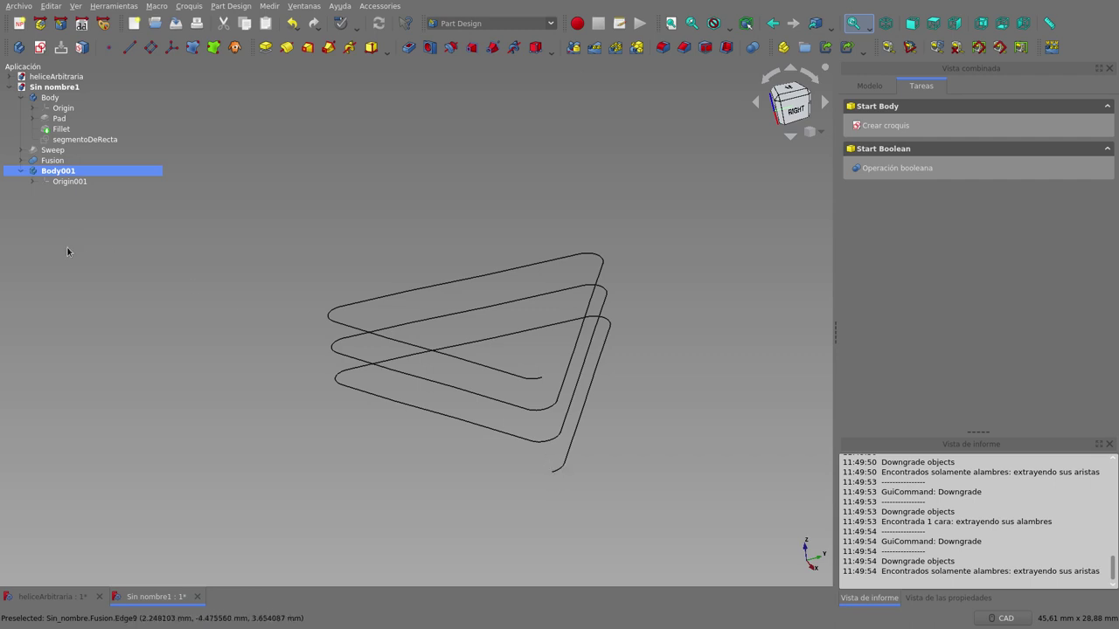
{"action": "left_click", "coordinate": [68, 160]}
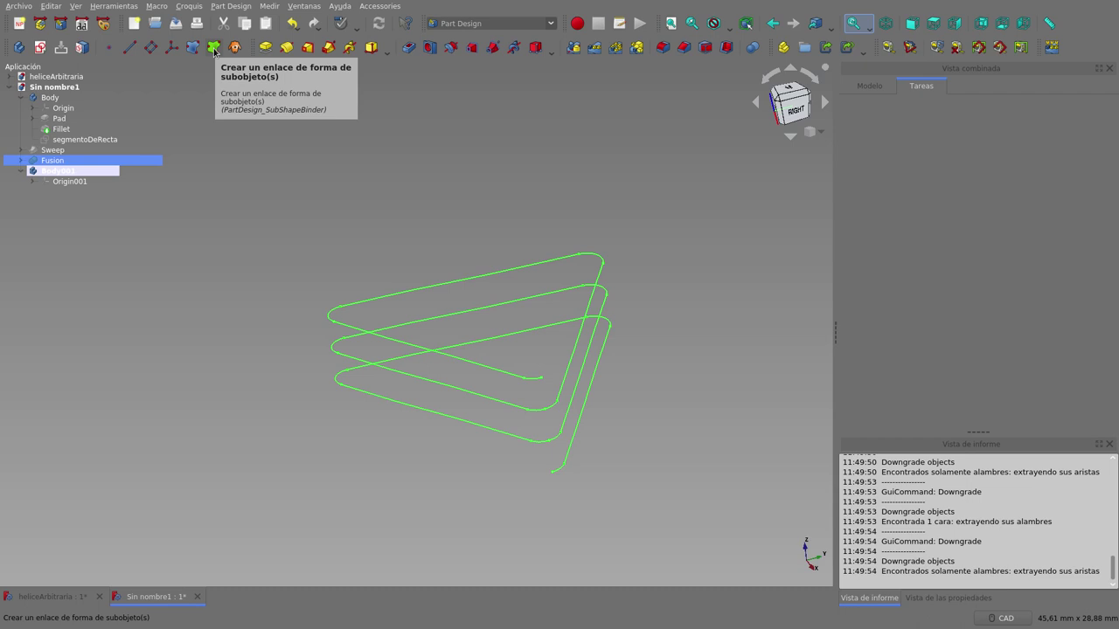
- Link the Fusion helix into Body001 as a SubShapeBinder
{"action": "left_click", "coordinate": [214, 51]}
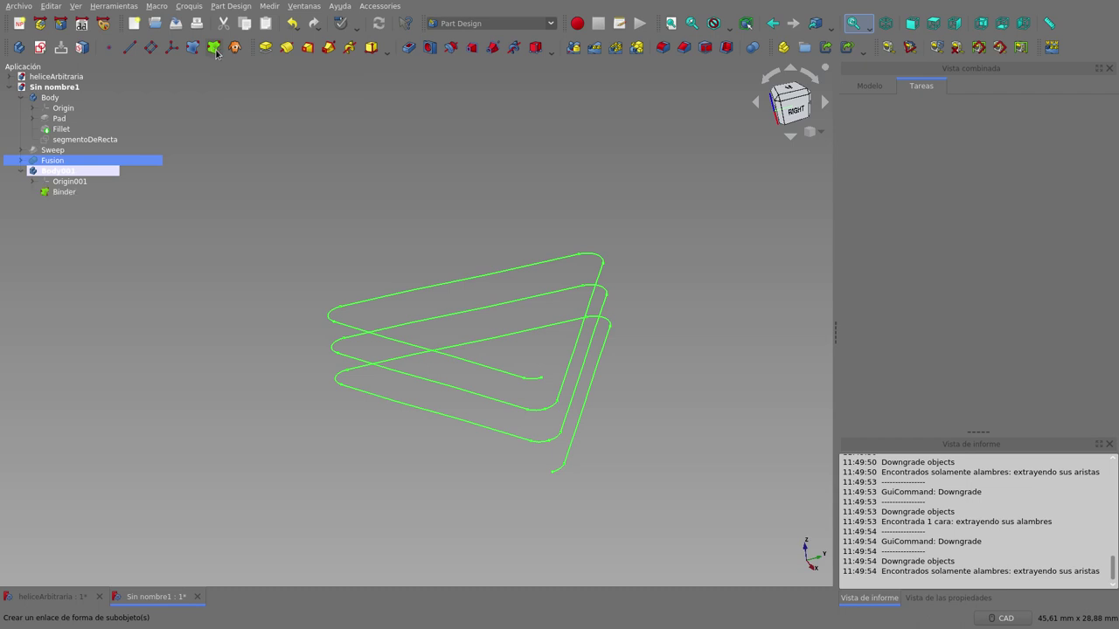
{"action": "left_click", "coordinate": [68, 164]}
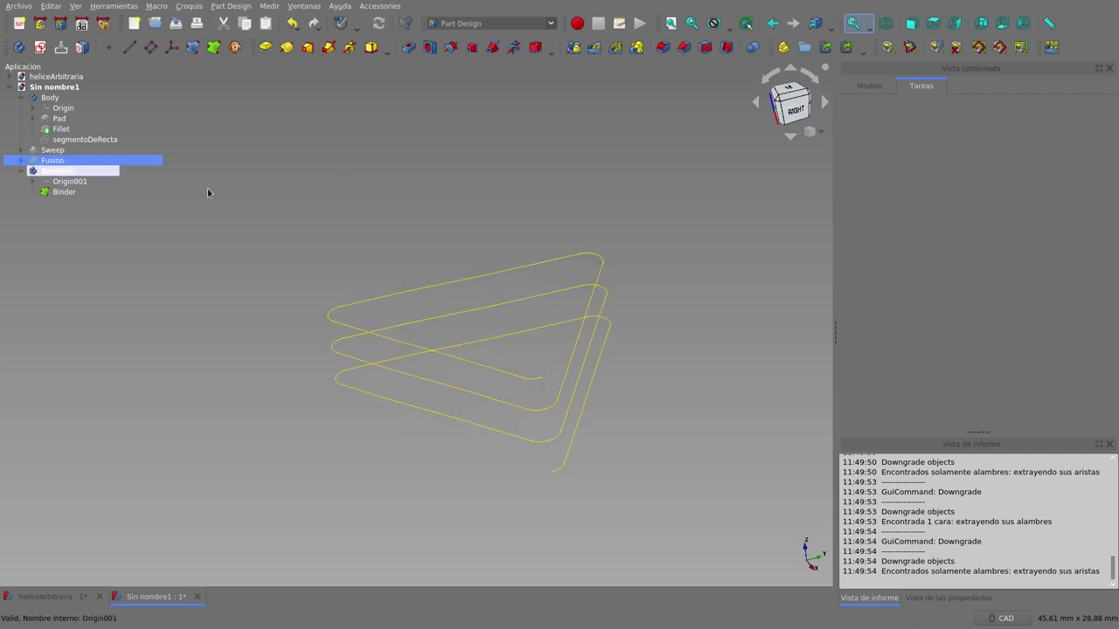
{"action": "scroll", "coordinate": [565, 352], "scroll_direction": "up", "scroll_amount": 1}
{"action": "scroll", "coordinate": [559, 345], "scroll_direction": "down", "scroll_amount": 1}
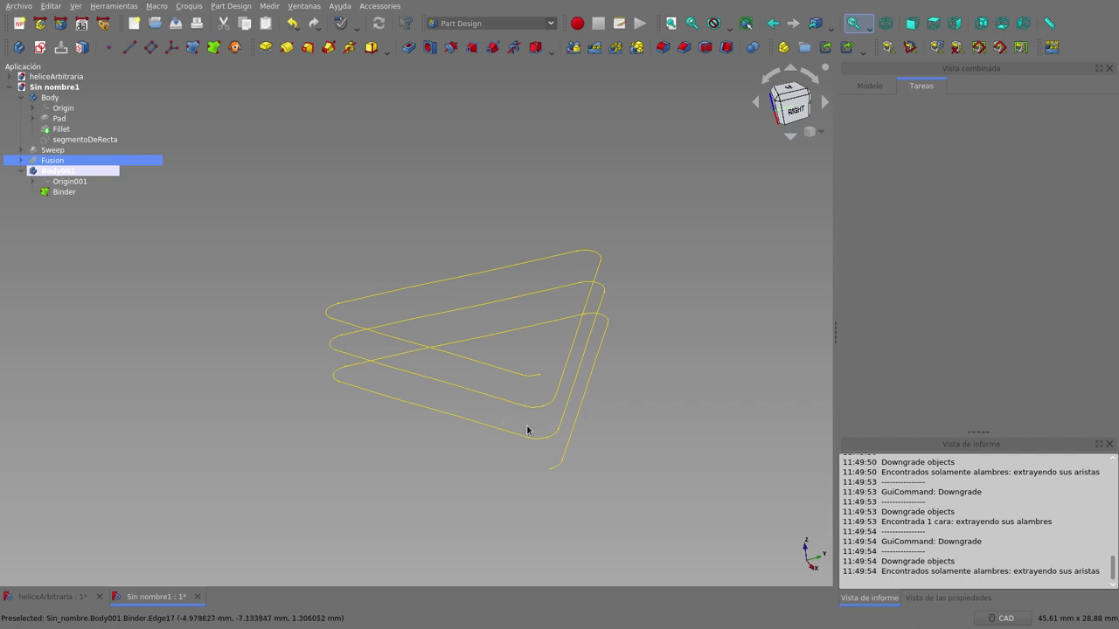
{"action": "middle_click_drag", "start_coordinate": [527, 430], "coordinate": [563, 414]}
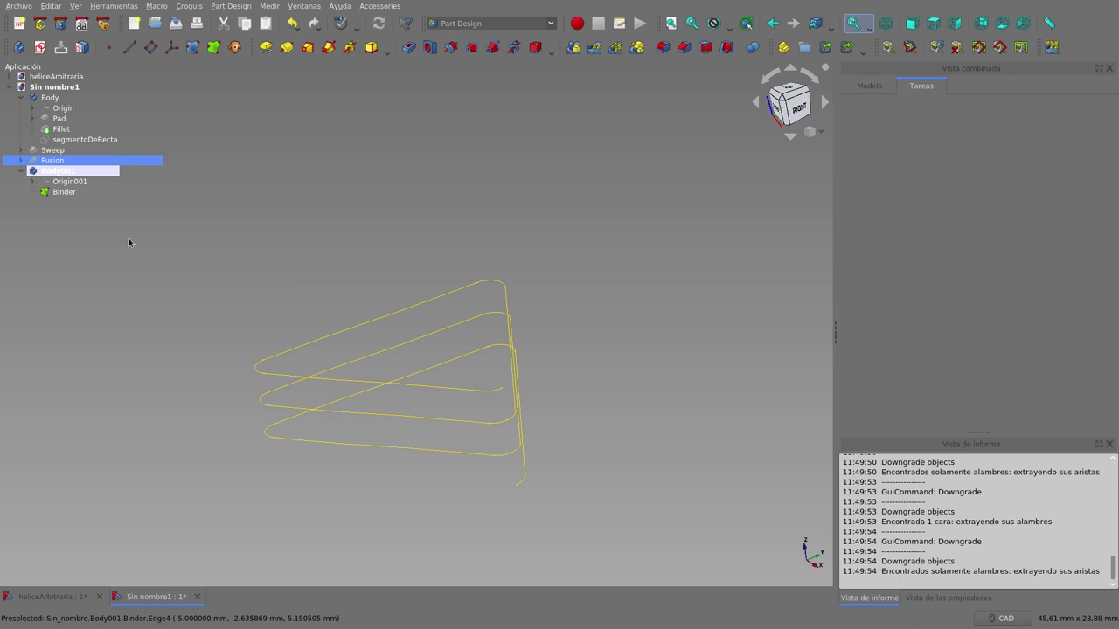
- Activate Body001 and start a new sketch on XZ_Plane001
{"action": "double_click", "coordinate": [59, 178]}
{"action": "left_click", "coordinate": [39, 47]}
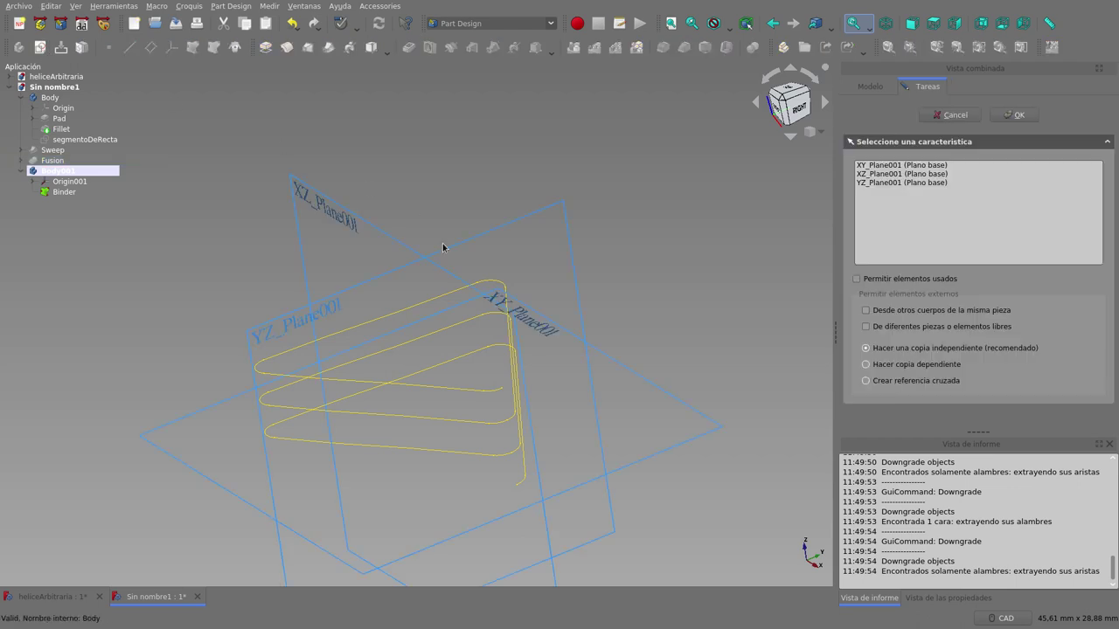
{"action": "scroll", "coordinate": [586, 280], "scroll_direction": "down", "scroll_amount": 4}
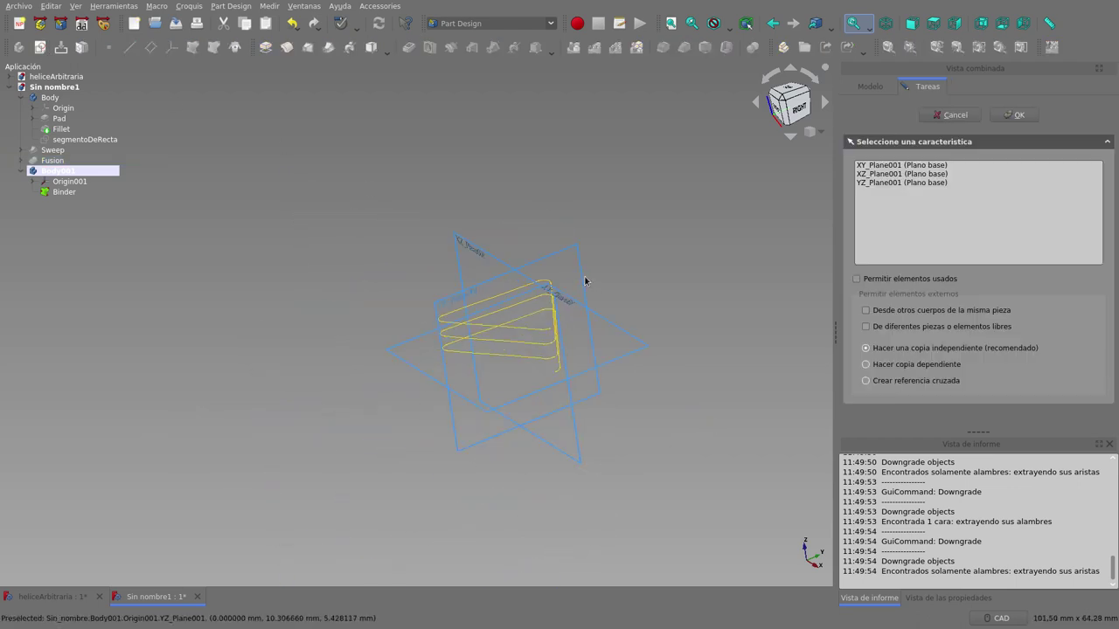
{"action": "left_click", "coordinate": [886, 174]}
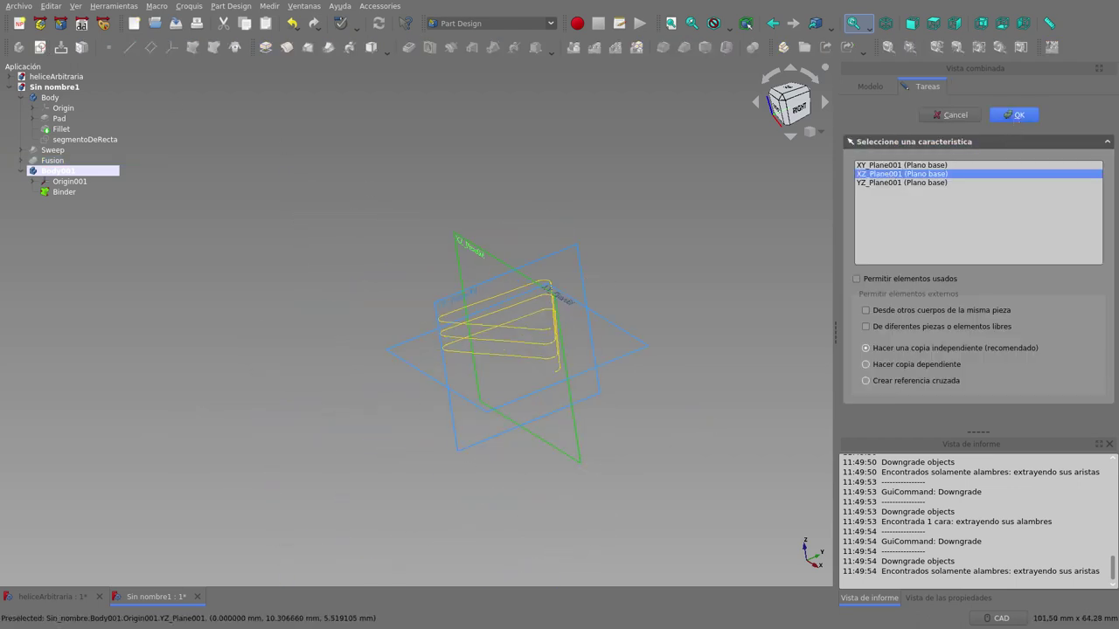
- Bring the helix end vertex into Sketch002 as external geometry
{"action": "scroll", "coordinate": [437, 385], "scroll_direction": "up", "scroll_amount": 5}
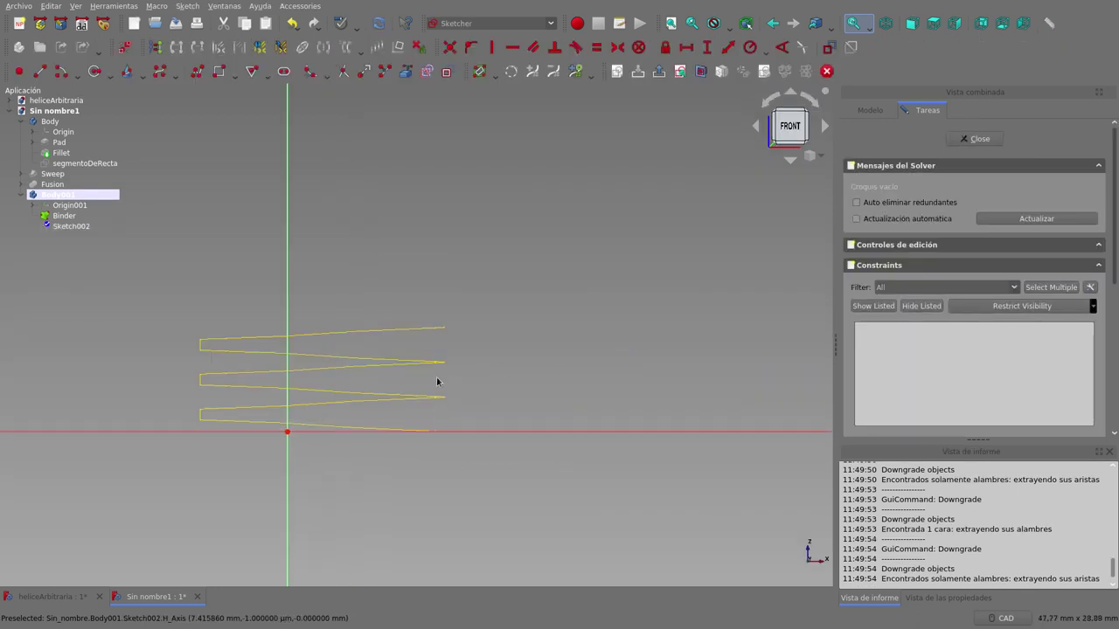
{"action": "middle_click_drag", "start_coordinate": [437, 386], "coordinate": [442, 393]}
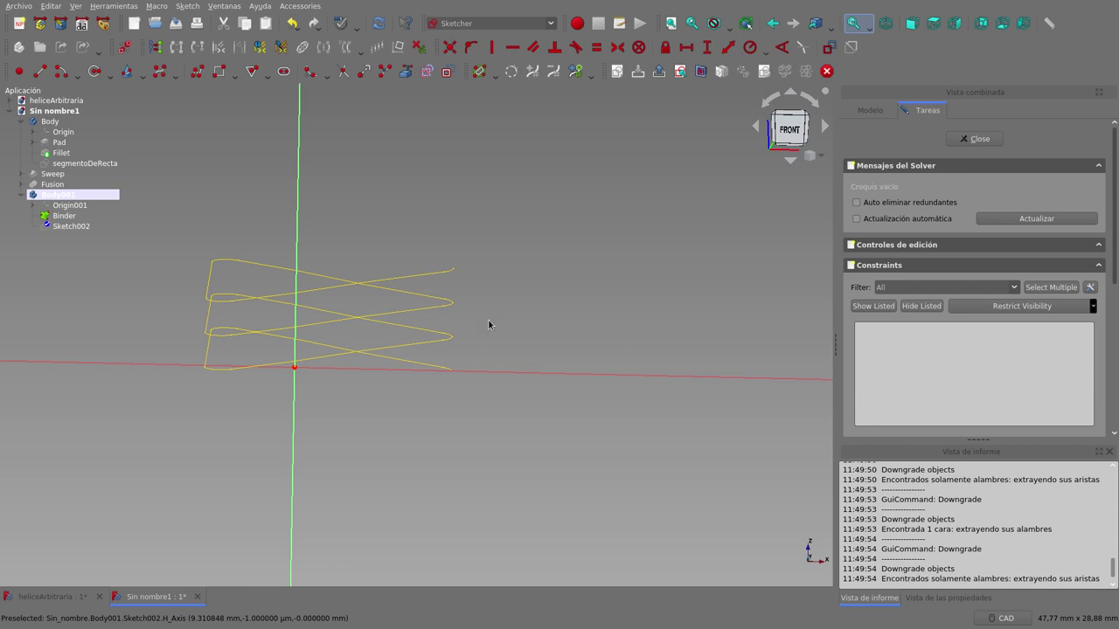
{"action": "left_click", "coordinate": [405, 71]}
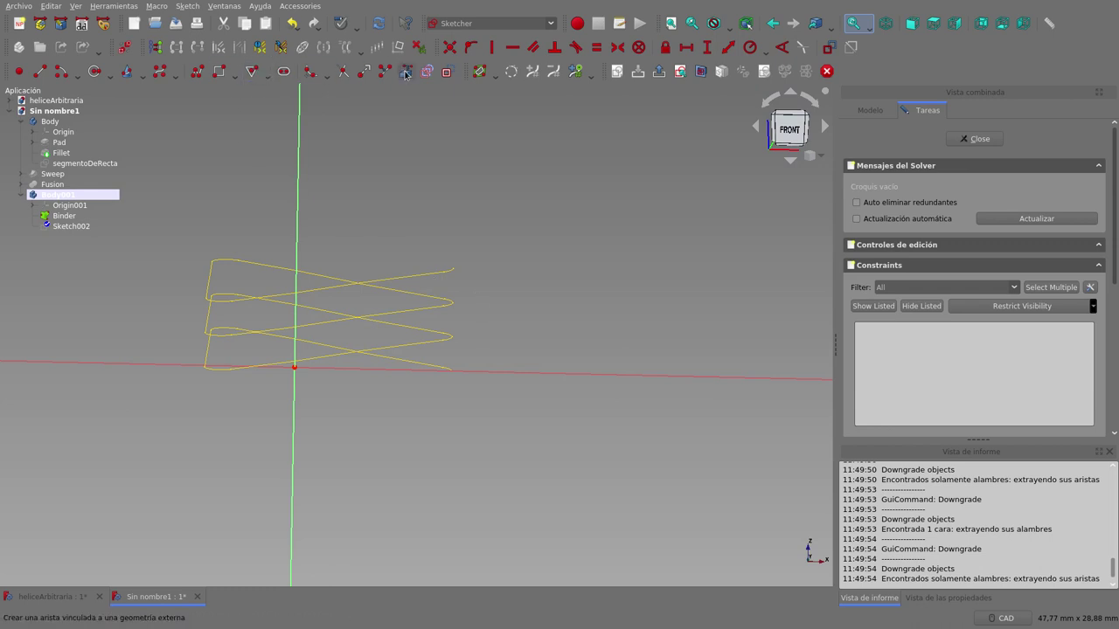
{"action": "scroll", "coordinate": [458, 374], "scroll_direction": "up", "scroll_amount": 3}
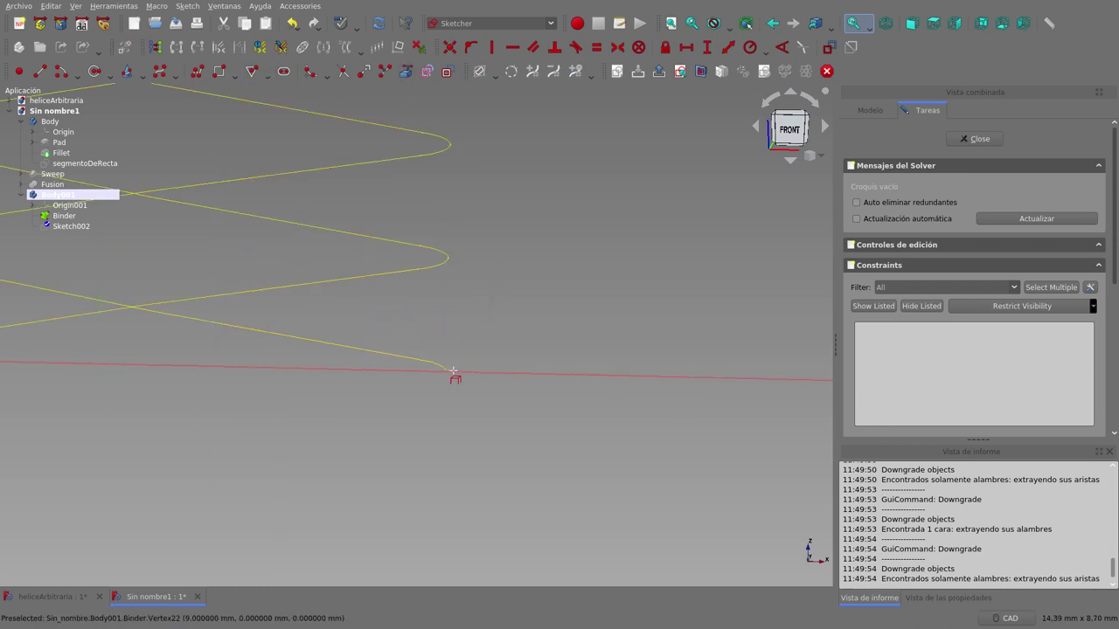
{"action": "scroll", "coordinate": [450, 376], "scroll_direction": "up", "scroll_amount": 2}
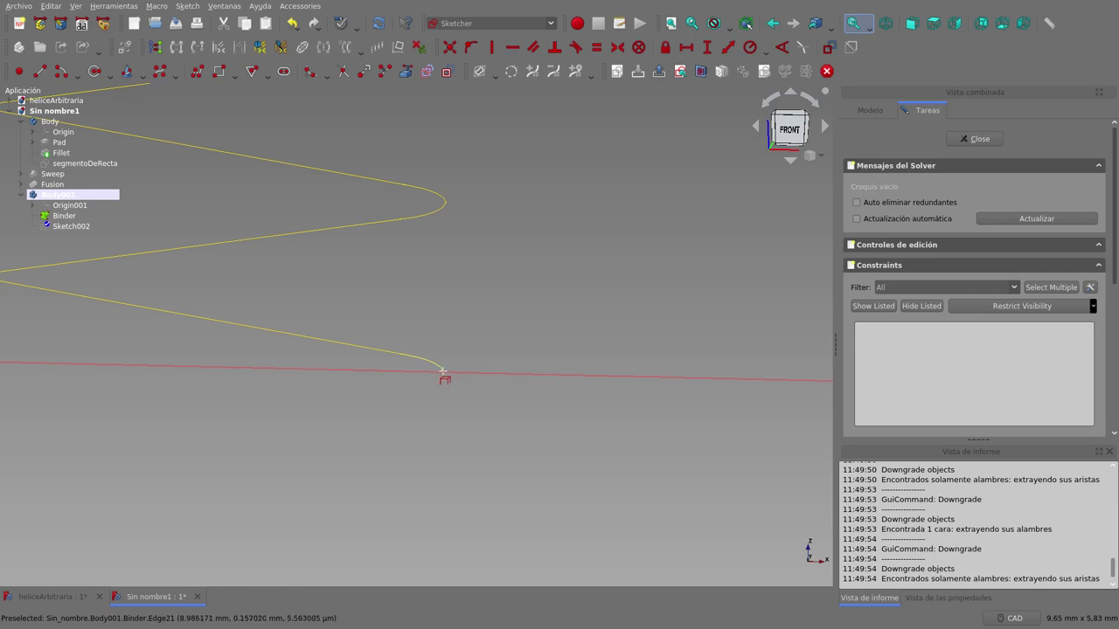
{"action": "scroll", "coordinate": [503, 337], "scroll_direction": "down", "scroll_amount": 2}
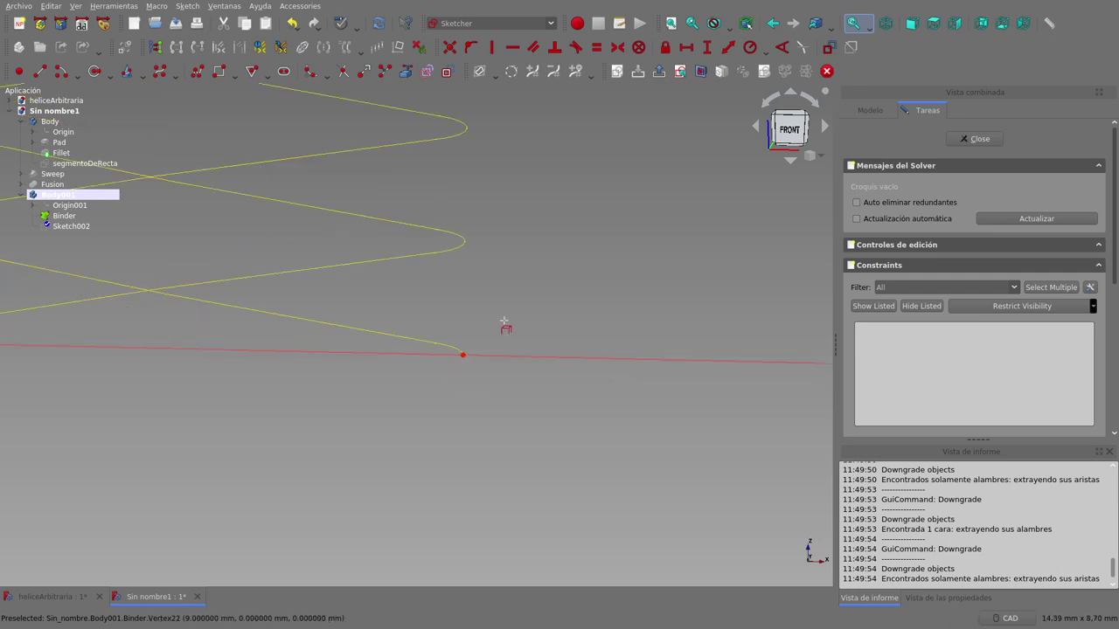
{"action": "scroll", "coordinate": [516, 314], "scroll_direction": "down", "scroll_amount": 2}
{"action": "scroll", "coordinate": [541, 274], "scroll_direction": "down", "scroll_amount": 2}
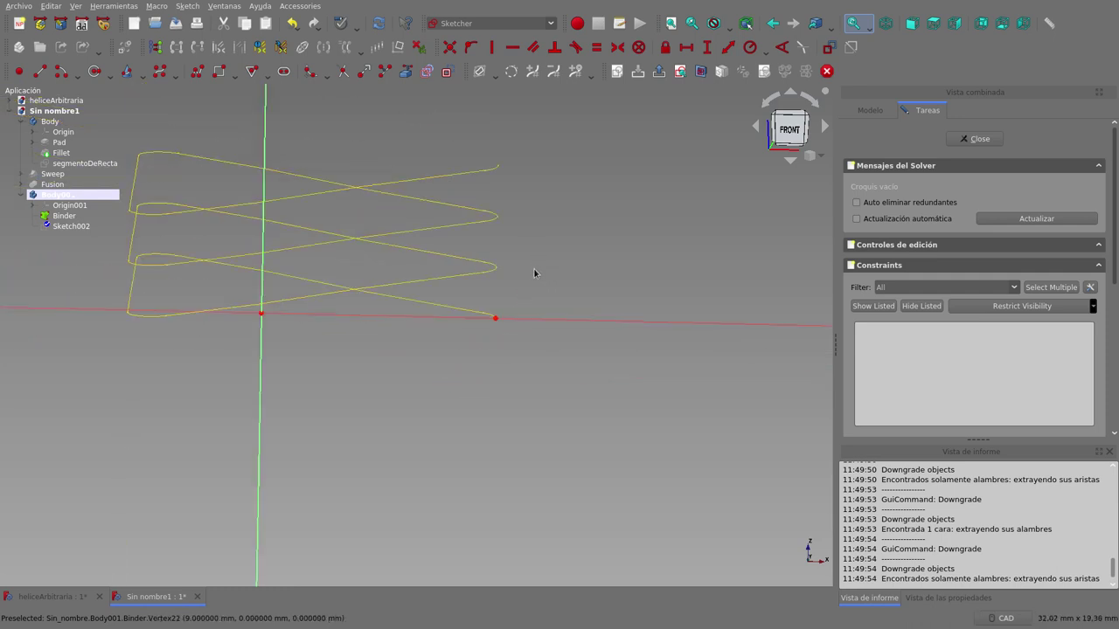
{"action": "scroll", "coordinate": [512, 302], "scroll_direction": "down", "scroll_amount": 2}
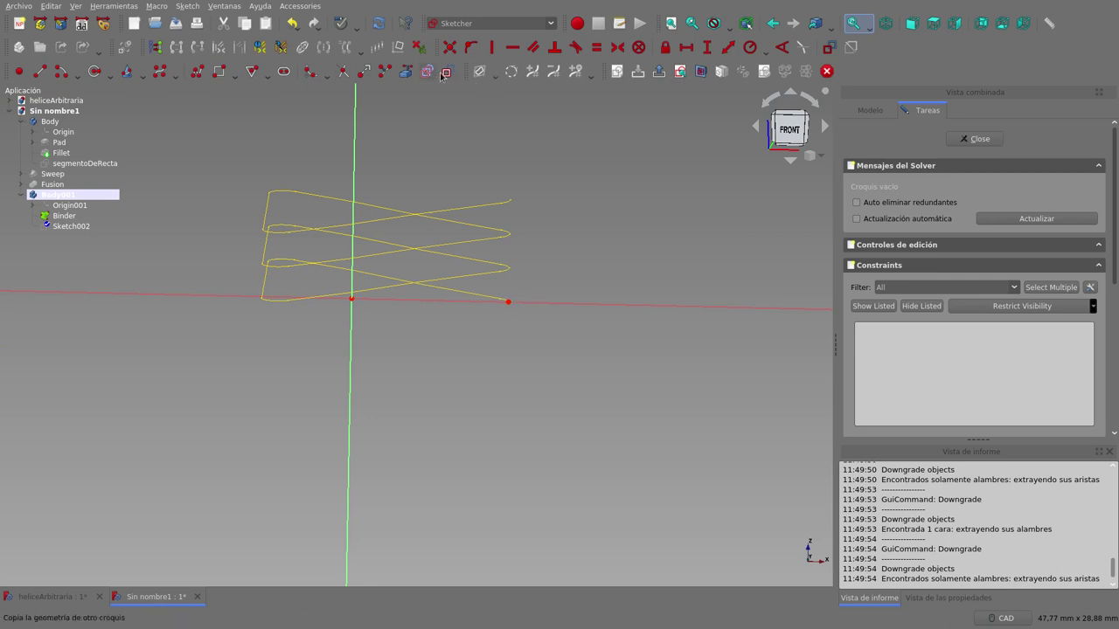
- Draw a small and a larger circle, both centred on the helix endpoint
{"action": "left_click", "coordinate": [679, 73]}
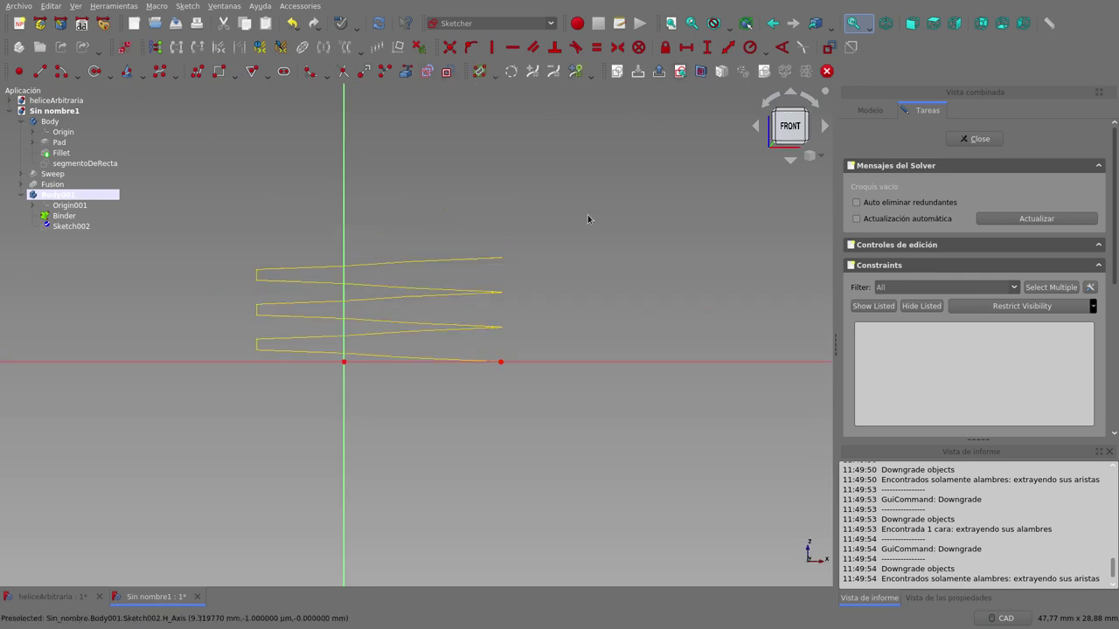
{"action": "left_click", "coordinate": [95, 71]}
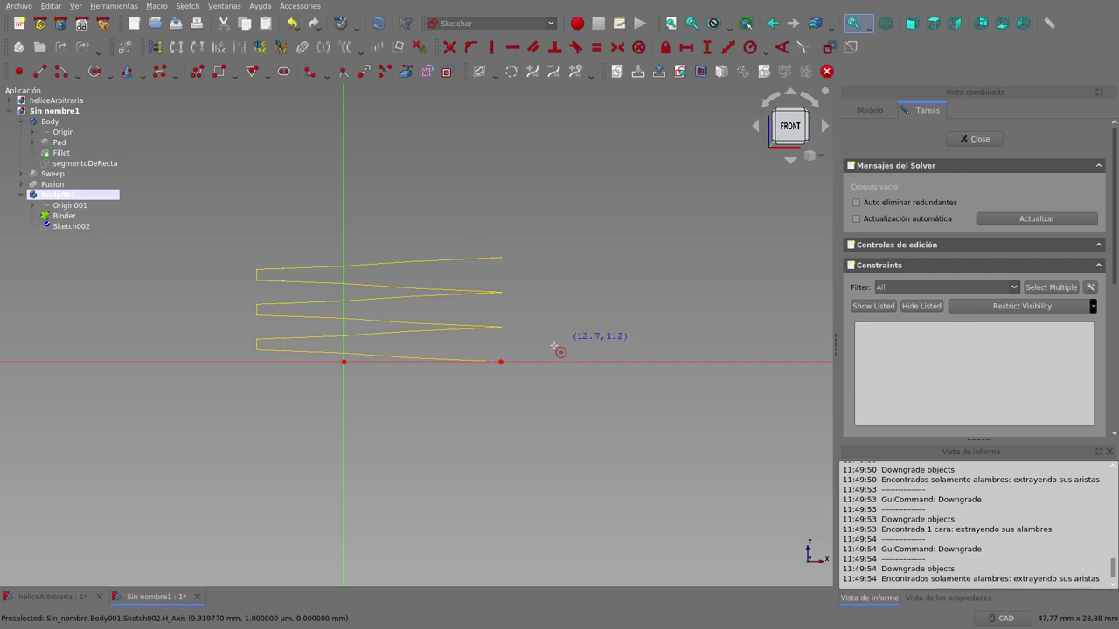
{"action": "left_click", "coordinate": [500, 361]}
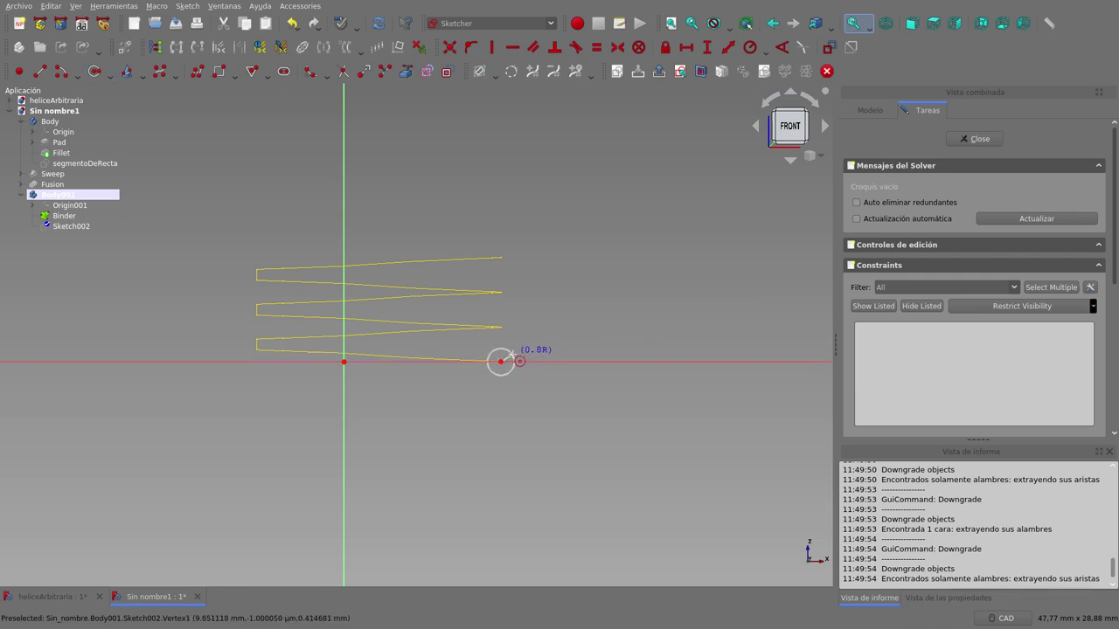
{"action": "left_click", "coordinate": [512, 357]}
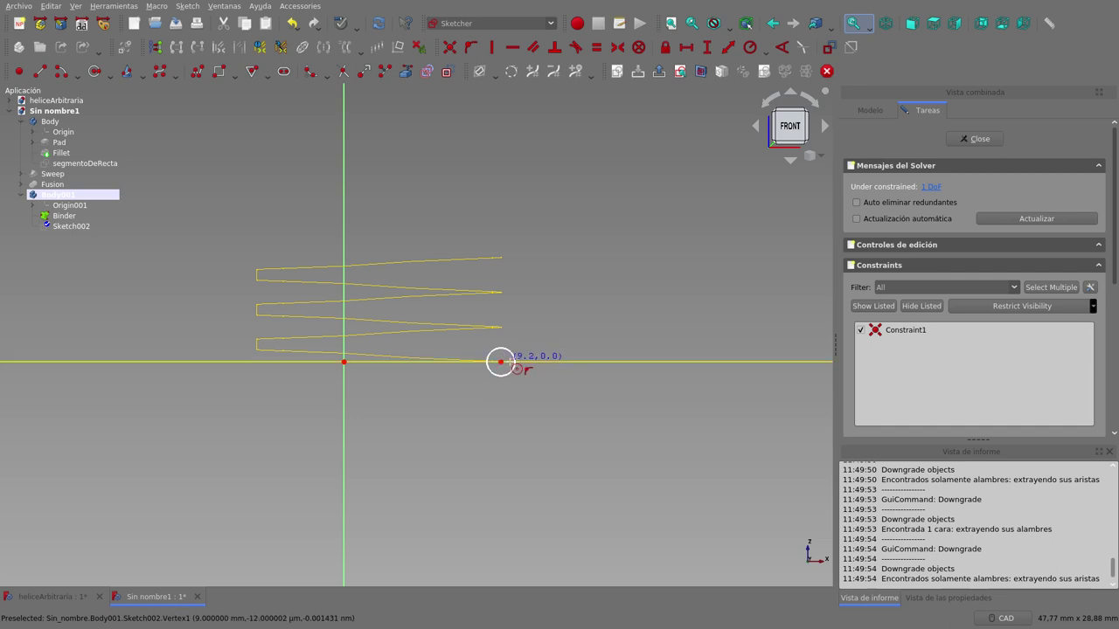
{"action": "left_click", "coordinate": [501, 361]}
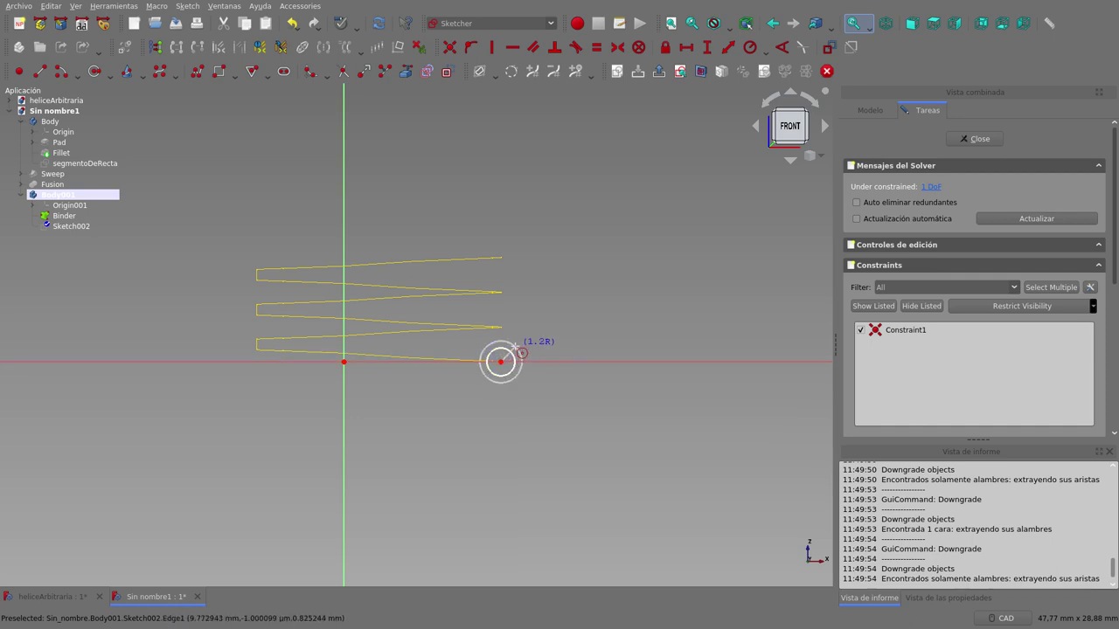
{"action": "left_click", "coordinate": [515, 347]}
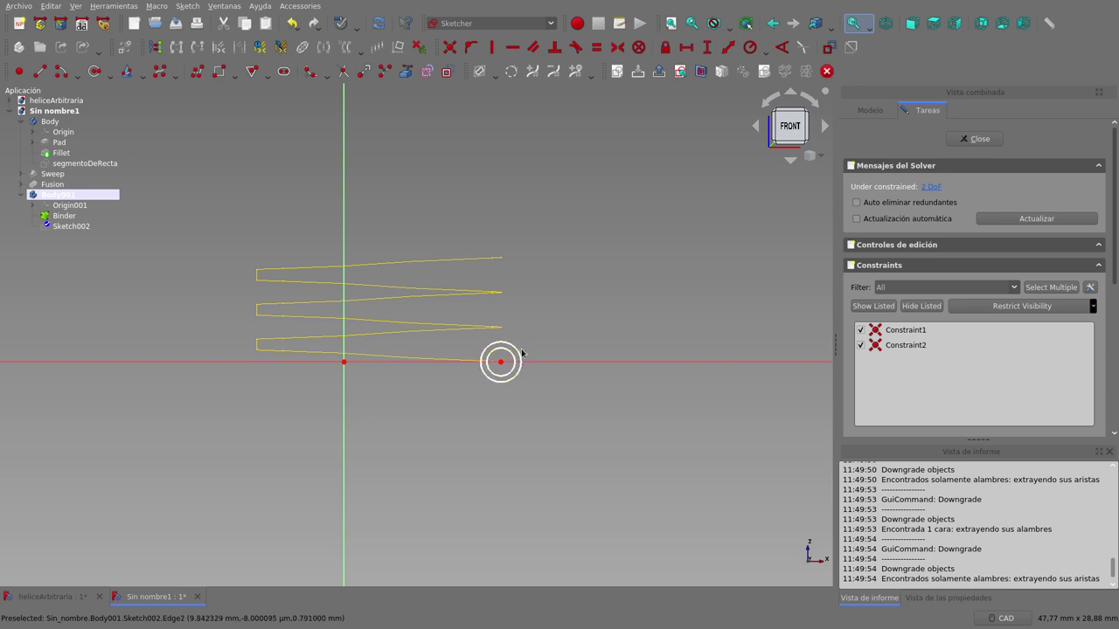
{"action": "left_click", "coordinate": [517, 354]}
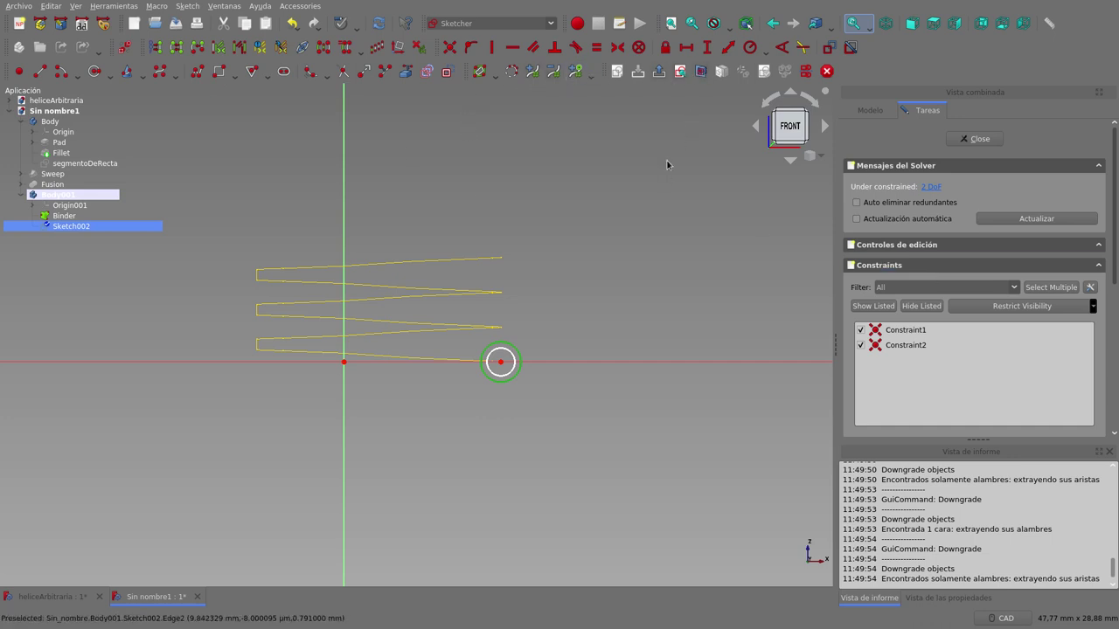
- Constrain the outer circle's radius to 0.5 mm
{"action": "left_click", "coordinate": [749, 49]}
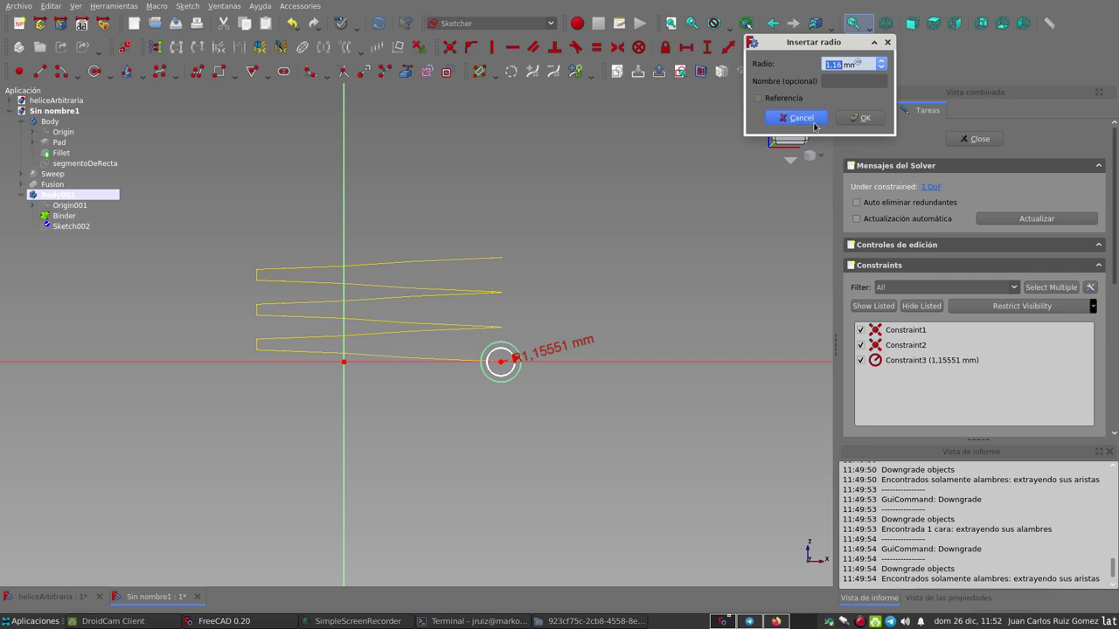
{"action": "type", "text": "0"}
{"action": "left_click", "coordinate": [860, 117]}
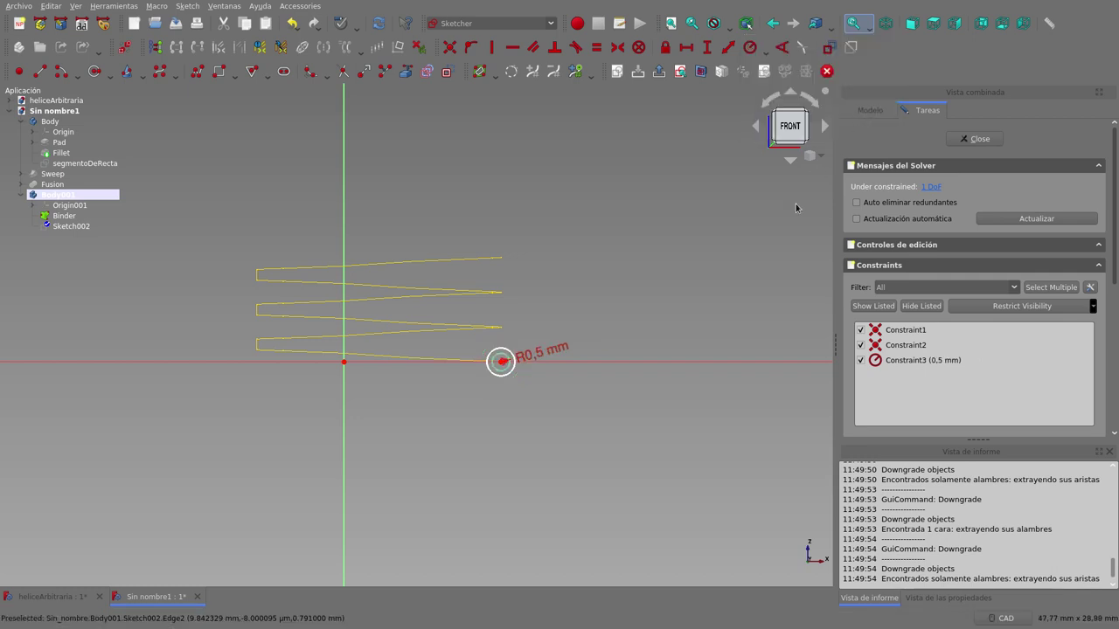
{"action": "scroll", "coordinate": [501, 363], "scroll_direction": "up", "scroll_amount": 2}
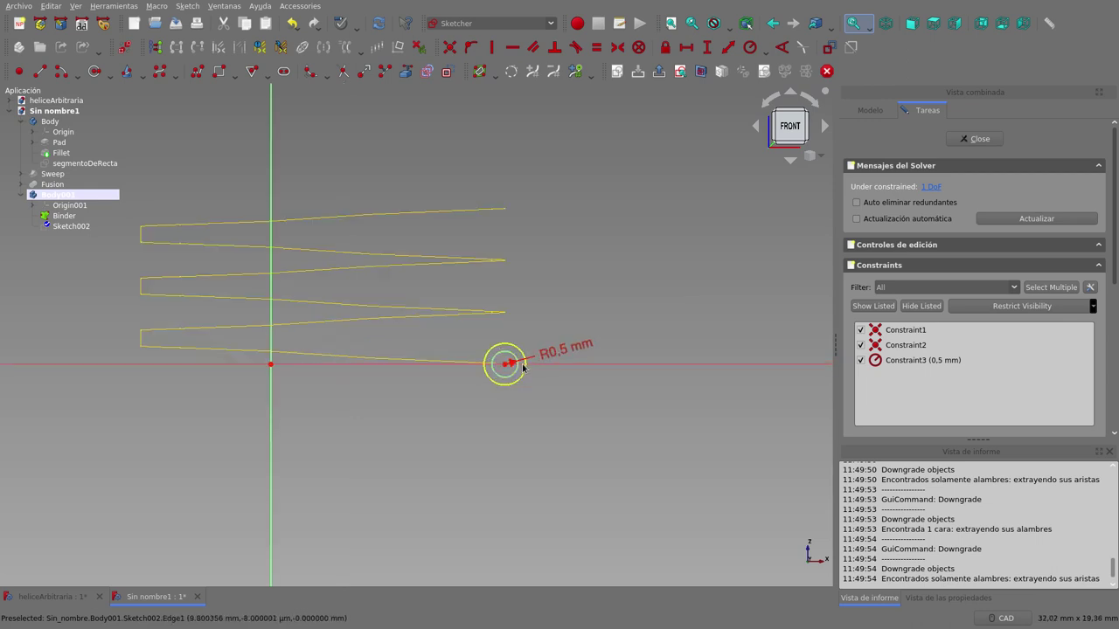
- Constrain the inner circle's radius to 0.4 mm, fully constraining the sketch
{"action": "left_click", "coordinate": [522, 367]}
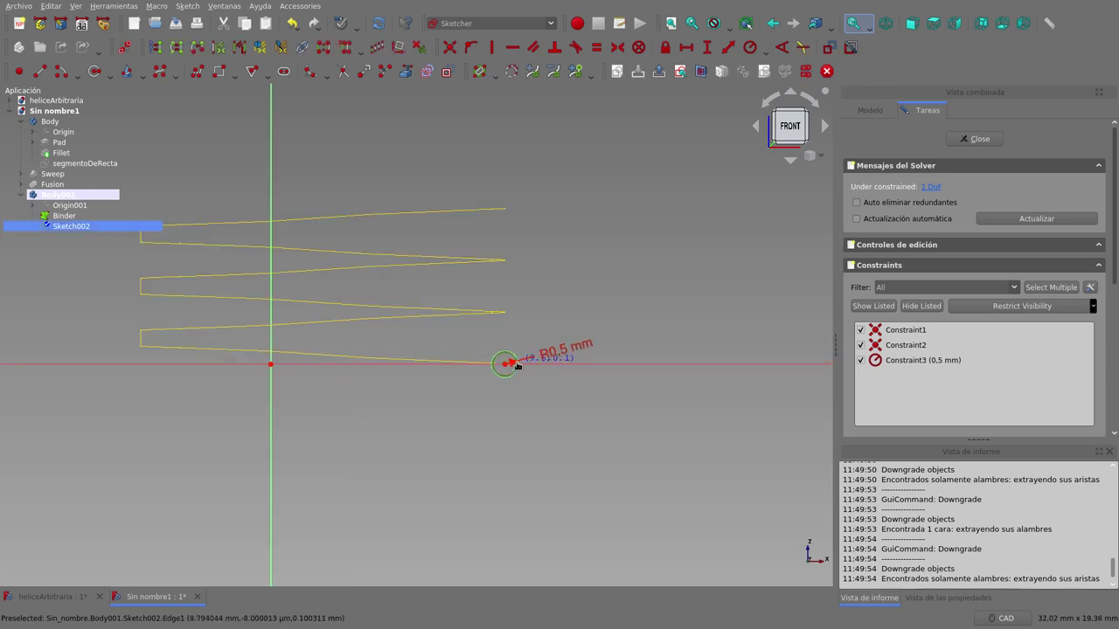
{"action": "left_click", "coordinate": [515, 367]}
{"action": "scroll", "coordinate": [514, 367], "scroll_direction": "up", "scroll_amount": 4}
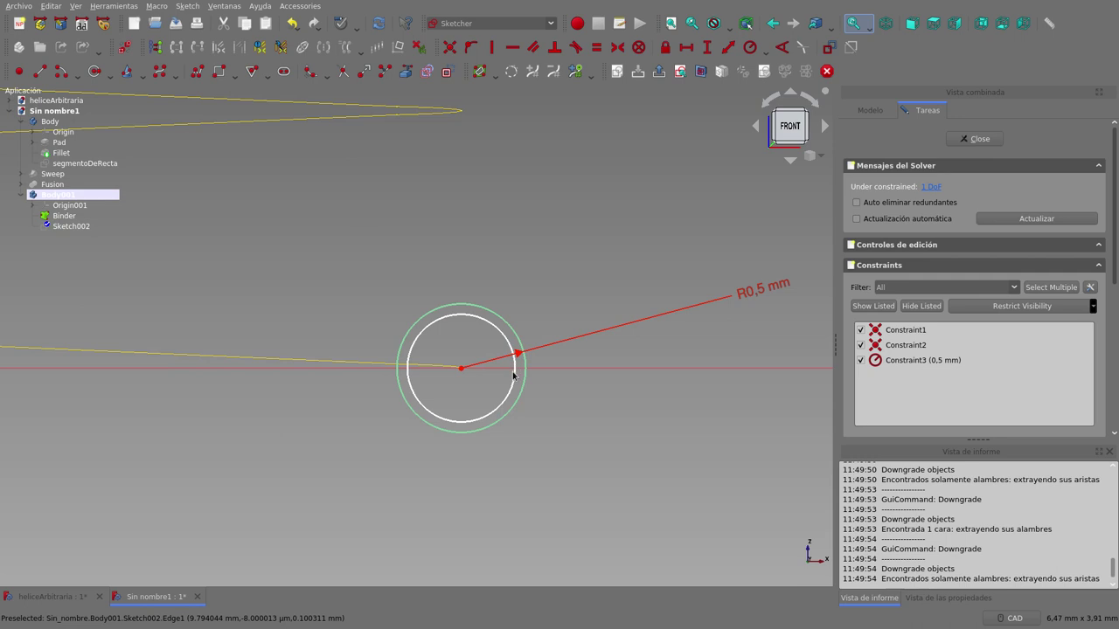
{"action": "left_click", "coordinate": [513, 374]}
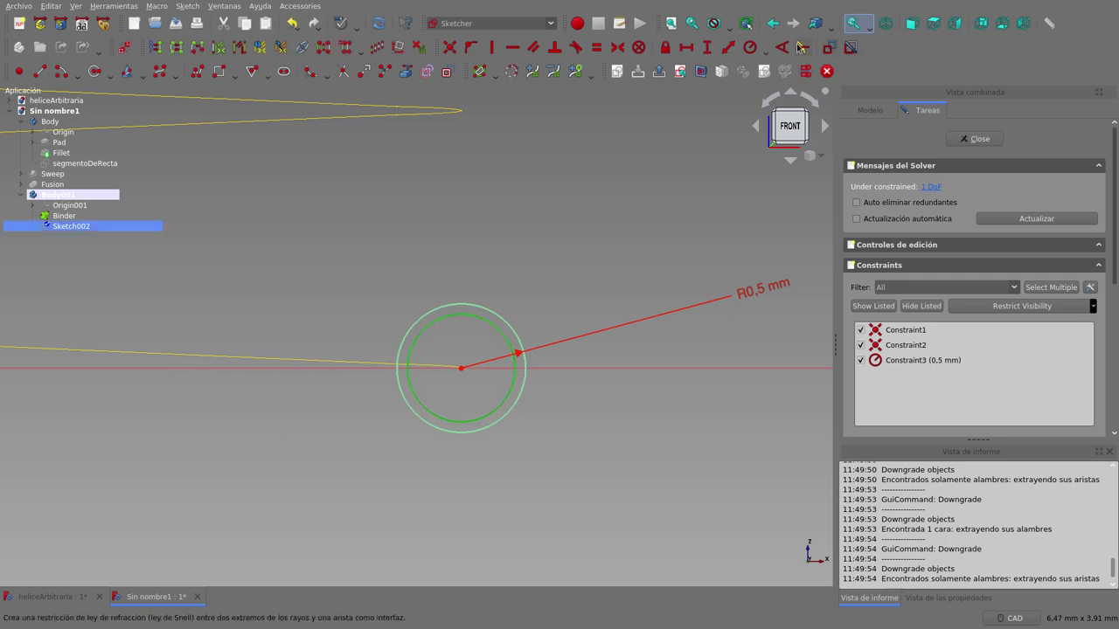
{"action": "left_click", "coordinate": [752, 47]}
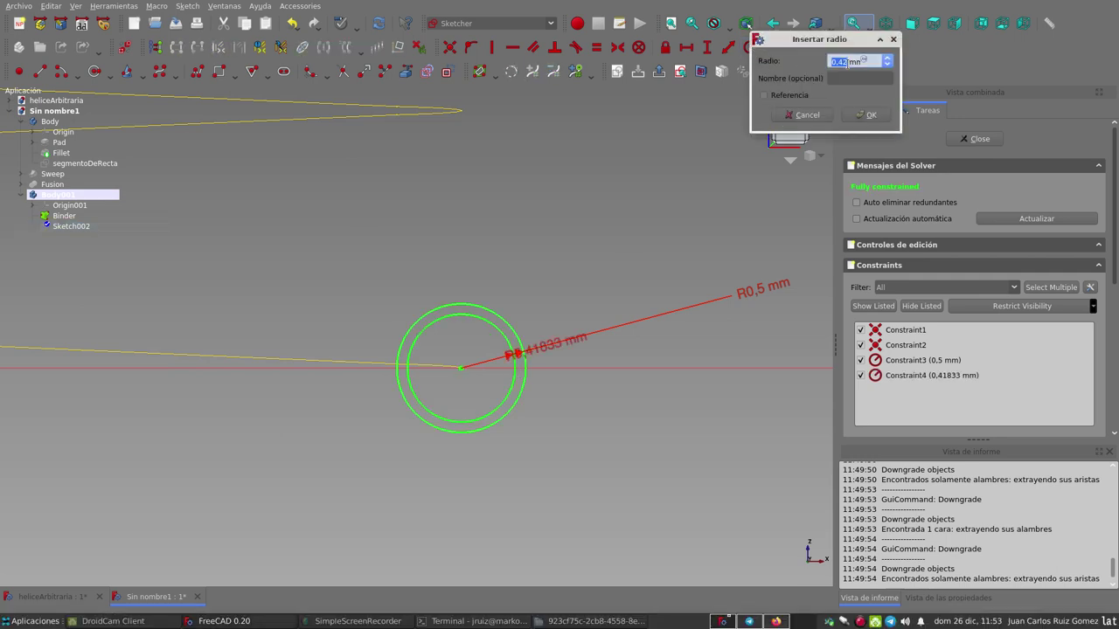
{"action": "type", "text": "0"}
{"action": "left_click", "coordinate": [865, 115]}
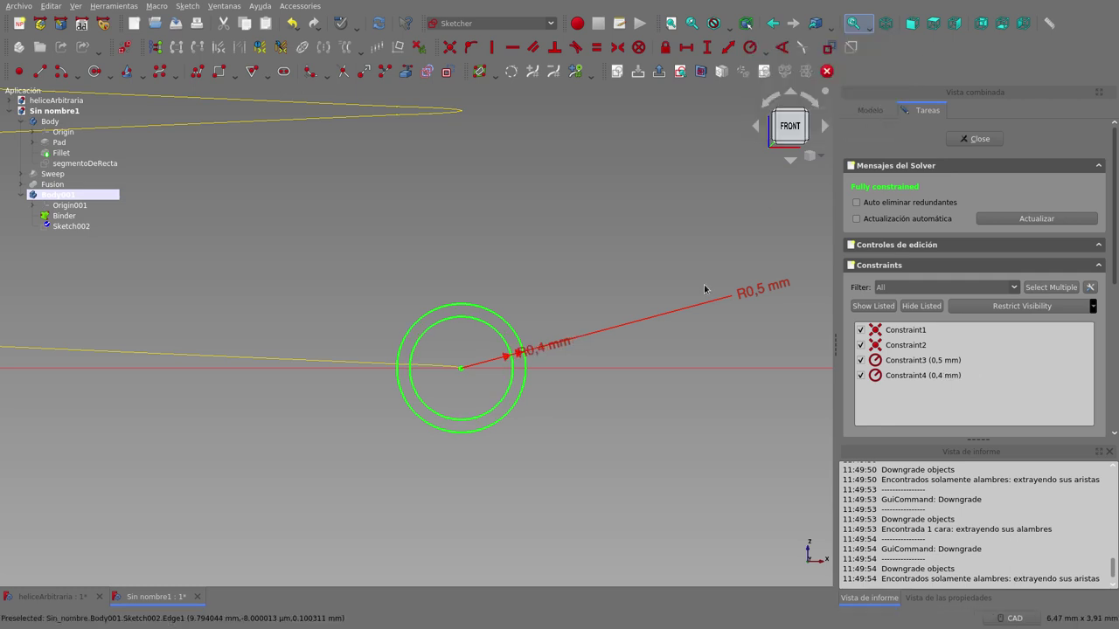
{"action": "scroll", "coordinate": [627, 306], "scroll_direction": "down", "scroll_amount": 2}
{"action": "scroll", "coordinate": [647, 304], "scroll_direction": "down", "scroll_amount": 2}
{"action": "scroll", "coordinate": [673, 303], "scroll_direction": "down", "scroll_amount": 2}
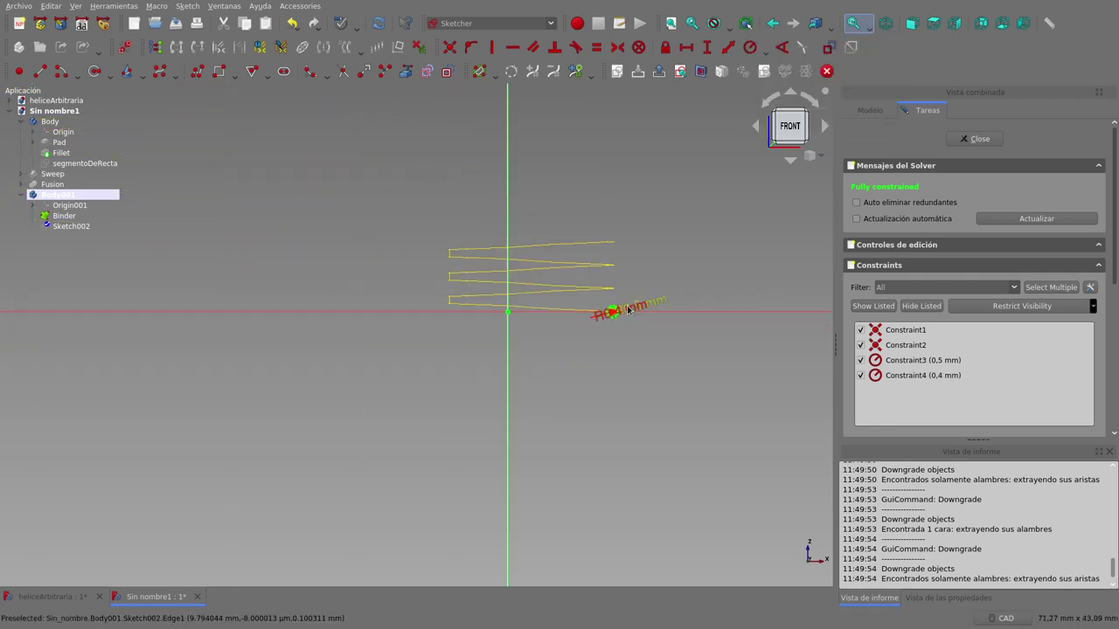
- Close Sketch002 and show the Modelo tree with its properties
{"action": "left_click", "coordinate": [972, 138]}
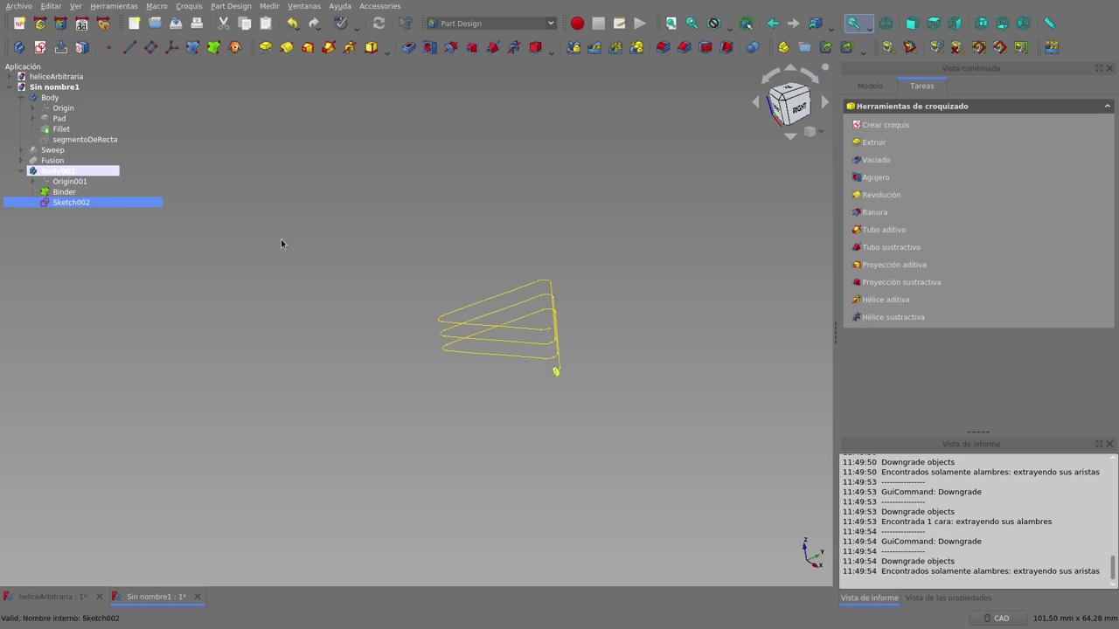
{"action": "left_click", "coordinate": [869, 86]}
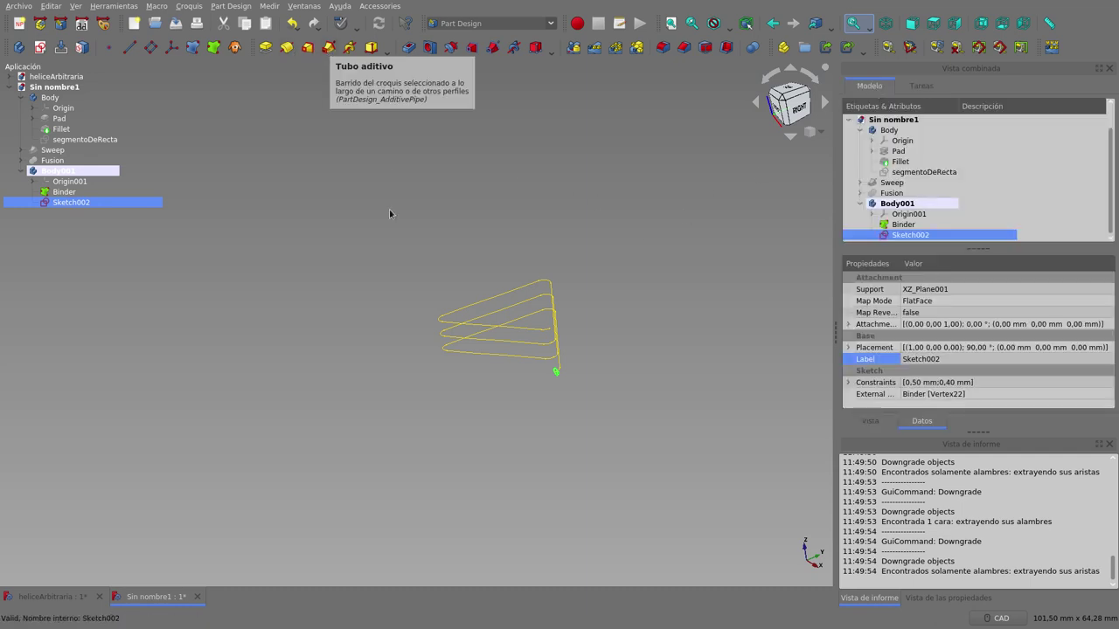
- Create an Additive Pipe sweeping Sketch002 along the Binder helix path
{"action": "left_click", "coordinate": [329, 48]}
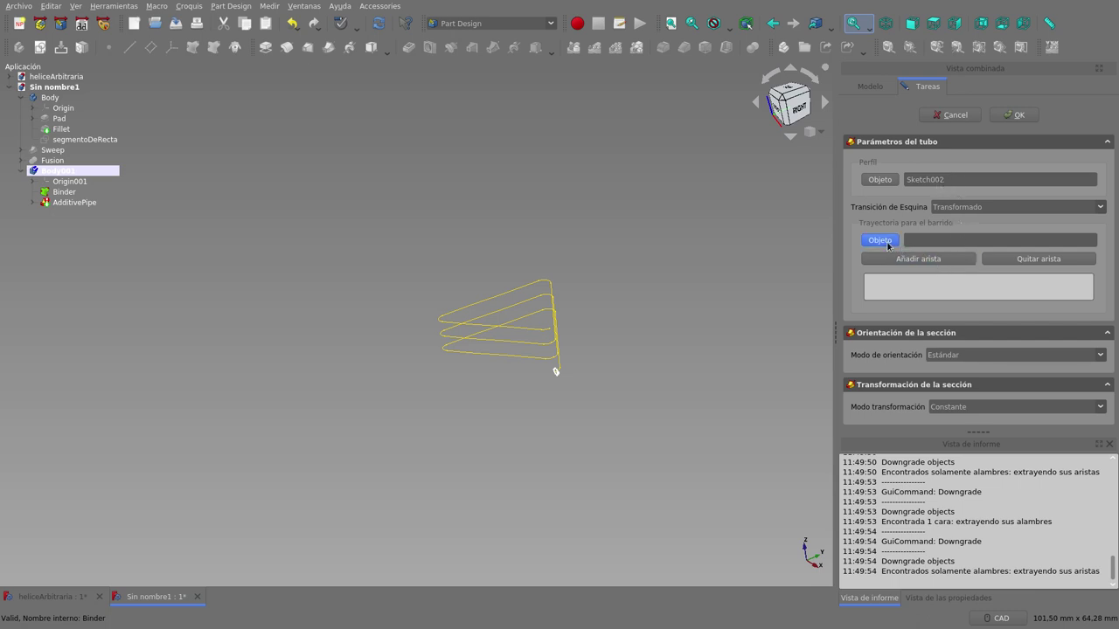
{"action": "left_click", "coordinate": [56, 194]}
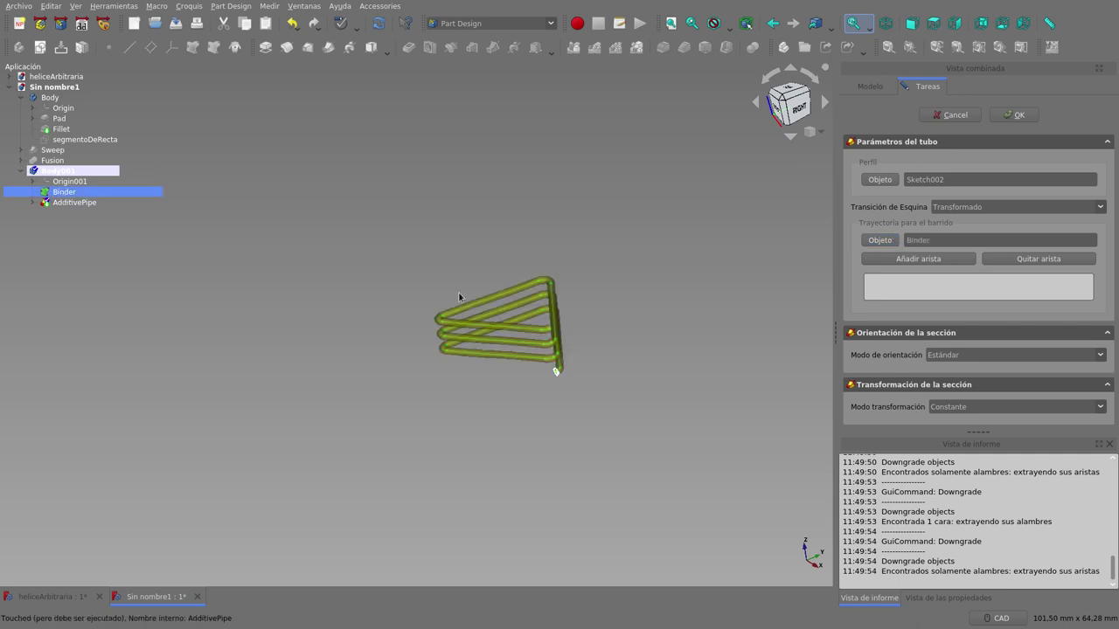
{"action": "scroll", "coordinate": [554, 379], "scroll_direction": "up", "scroll_amount": 2}
{"action": "scroll", "coordinate": [554, 378], "scroll_direction": "up", "scroll_amount": 3}
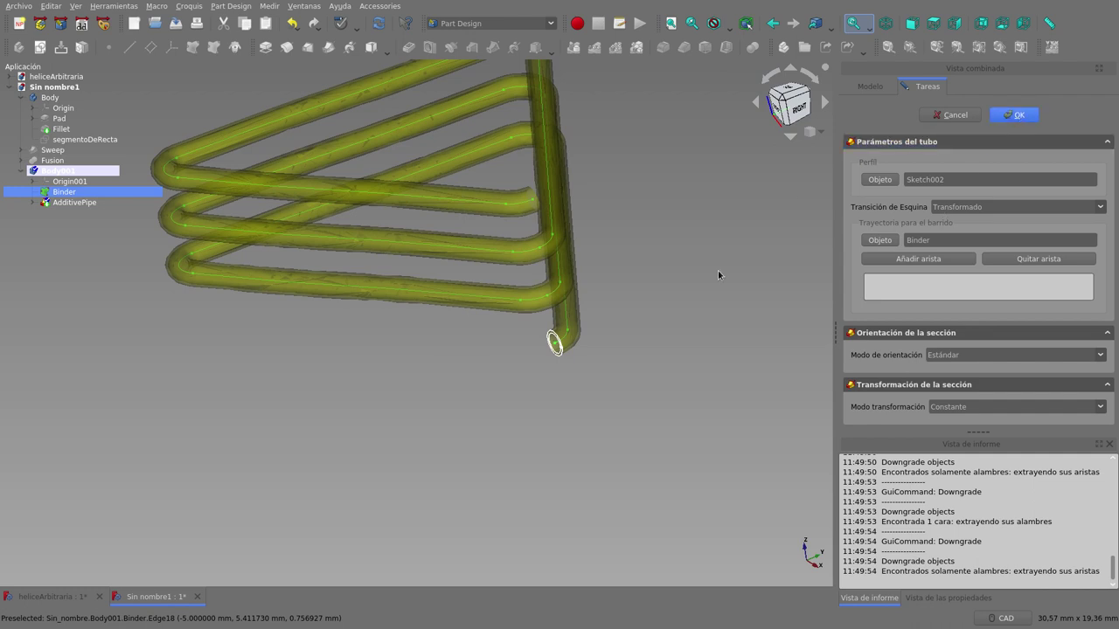
{"action": "mouse_move", "coordinate": [549, 387]}
{"action": "middle_mouse_down"}
{"action": "mouse_move", "coordinate": [537, 356]}
{"action": "mouse_move", "coordinate": [556, 331]}
{"action": "mouse_move", "coordinate": [382, 332]}
{"action": "mouse_move", "coordinate": [476, 322]}
{"action": "middle_mouse_up"}
- Set Body001's Shape Color to orange and orbit to inspect the tube
{"action": "left_click", "coordinate": [59, 171]}
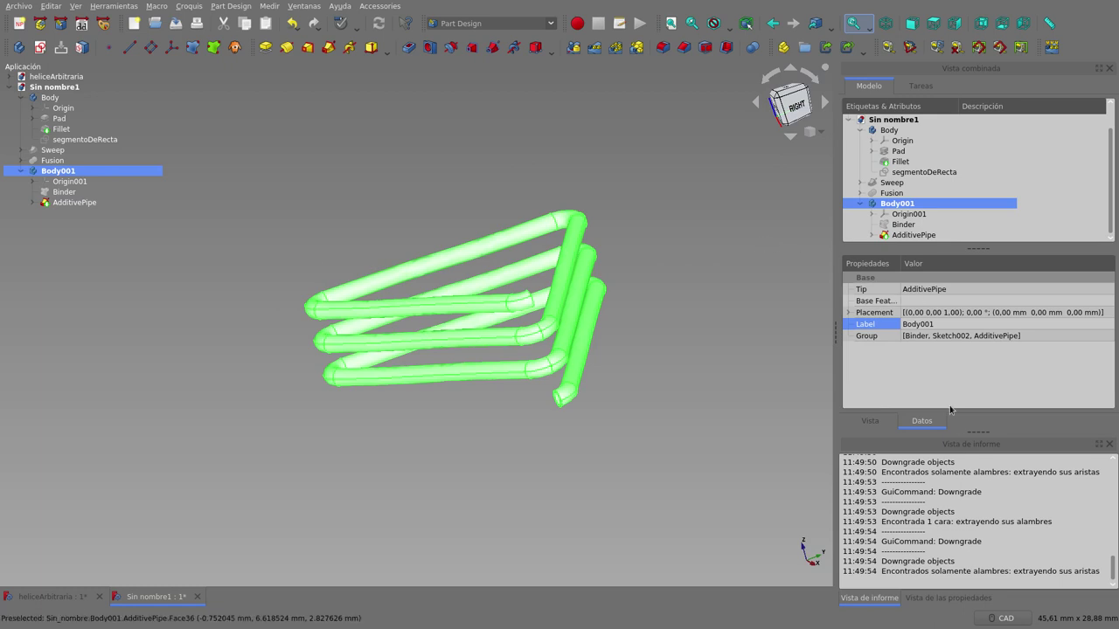
{"action": "left_click", "coordinate": [869, 421]}
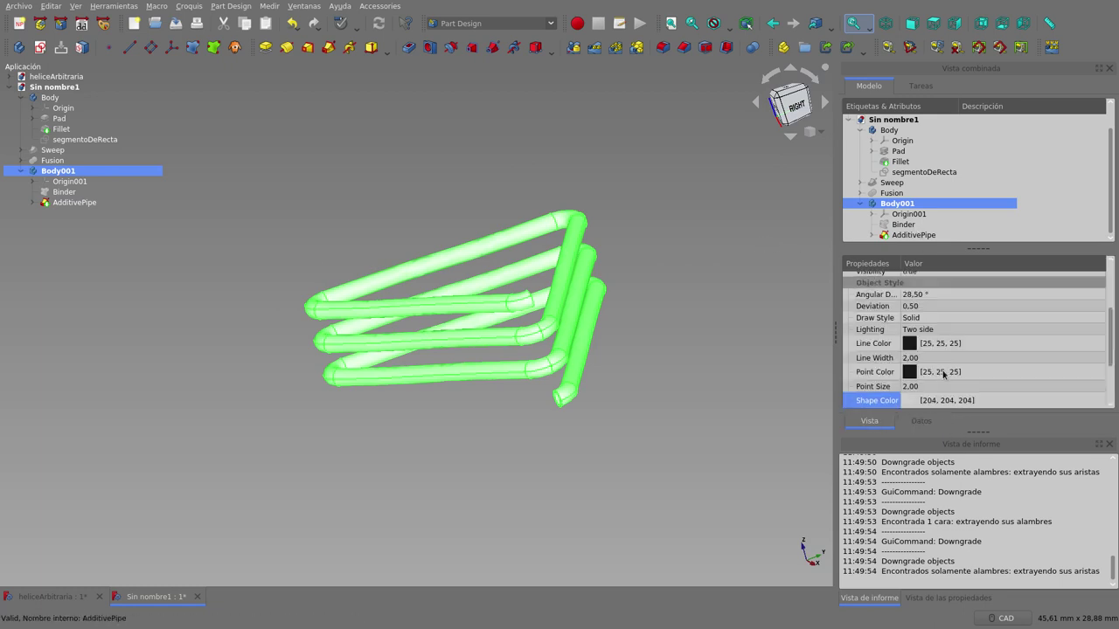
{"action": "scroll", "coordinate": [943, 374], "scroll_direction": "down", "scroll_amount": 2}
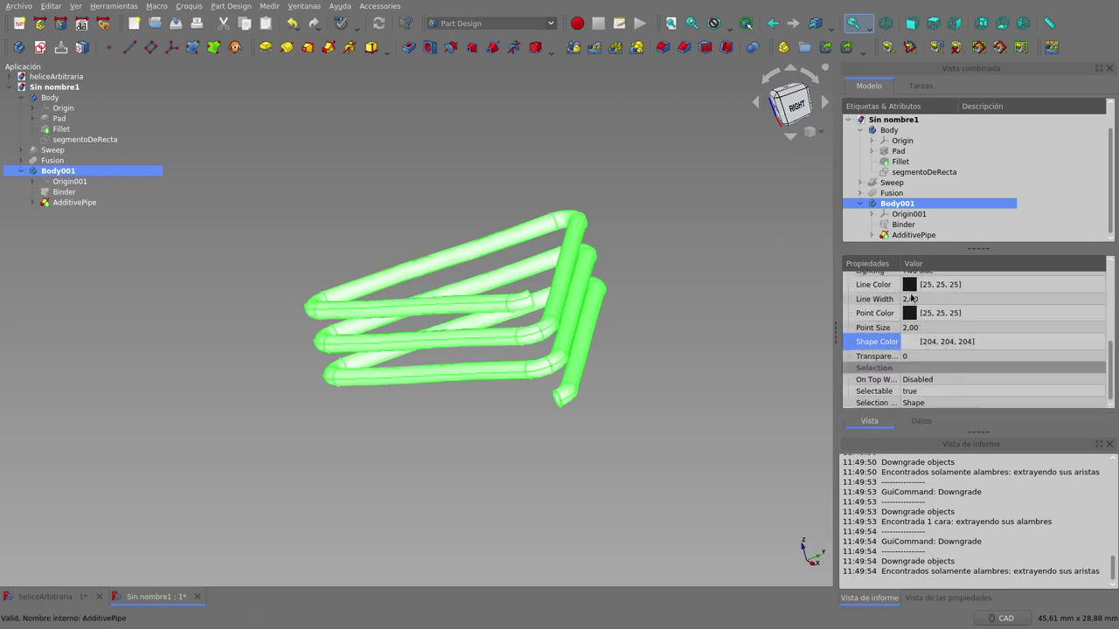
{"action": "scroll", "coordinate": [911, 298], "scroll_direction": "up", "scroll_amount": 1}
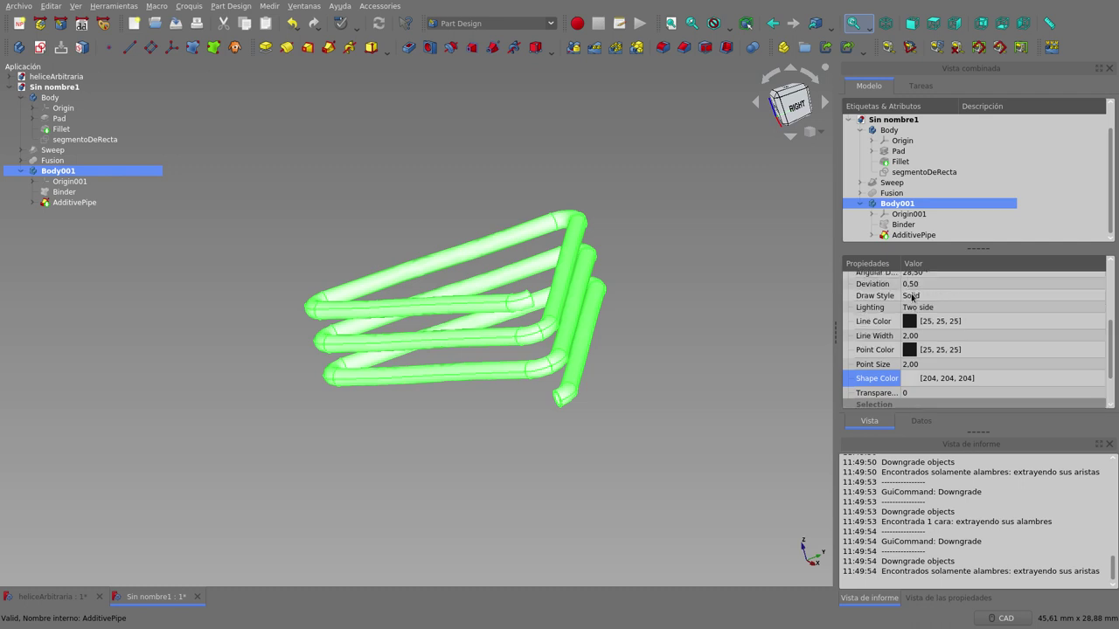
{"action": "scroll", "coordinate": [930, 329], "scroll_direction": "down", "scroll_amount": 1}
{"action": "left_click", "coordinate": [912, 344]}
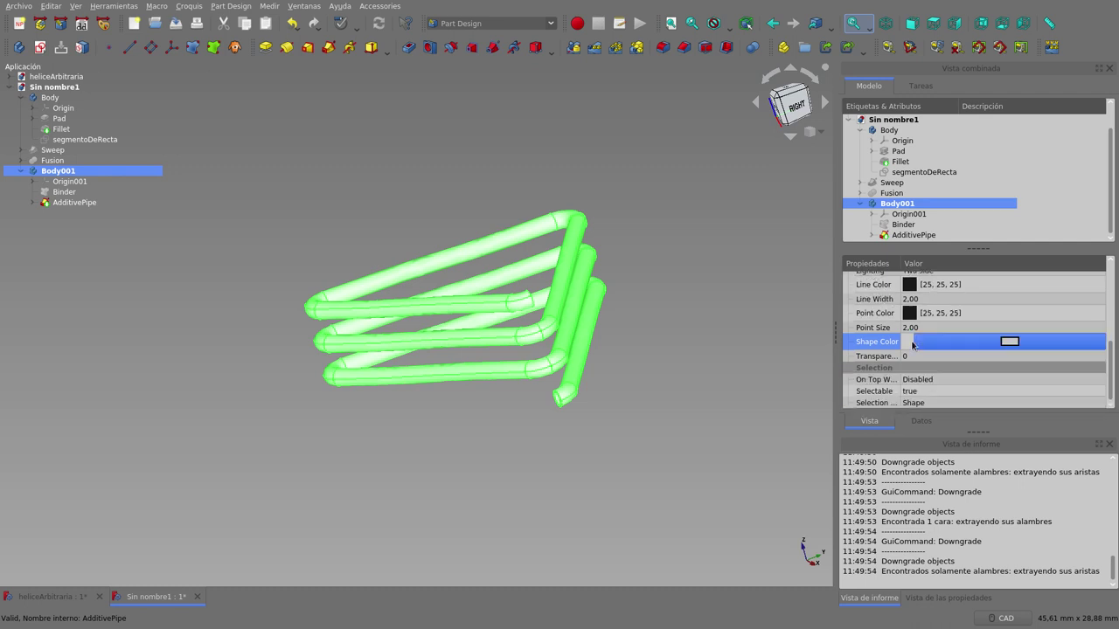
{"action": "left_click", "coordinate": [978, 346]}
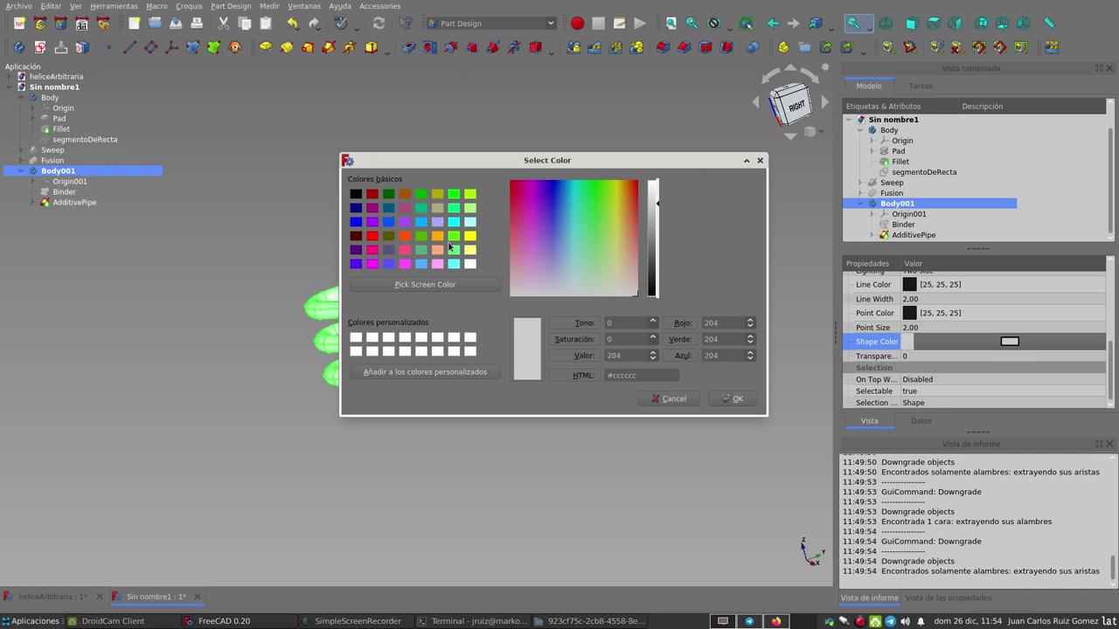
{"action": "left_click", "coordinate": [403, 238]}
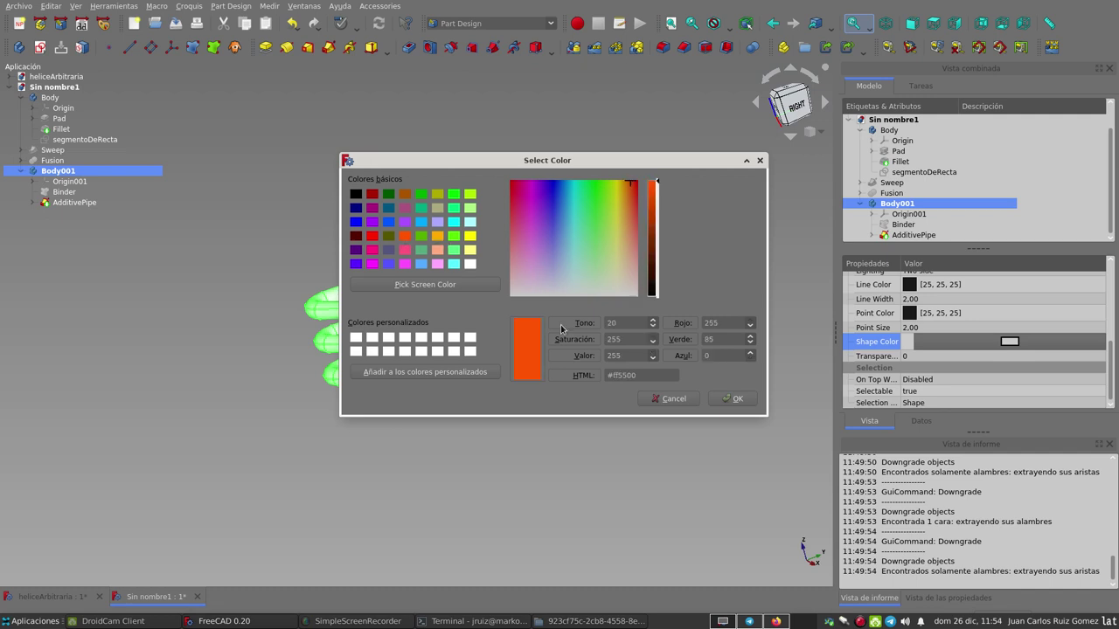
{"action": "left_click", "coordinate": [733, 399]}
{"action": "middle_click_drag", "start_coordinate": [645, 354], "coordinate": [497, 396]}
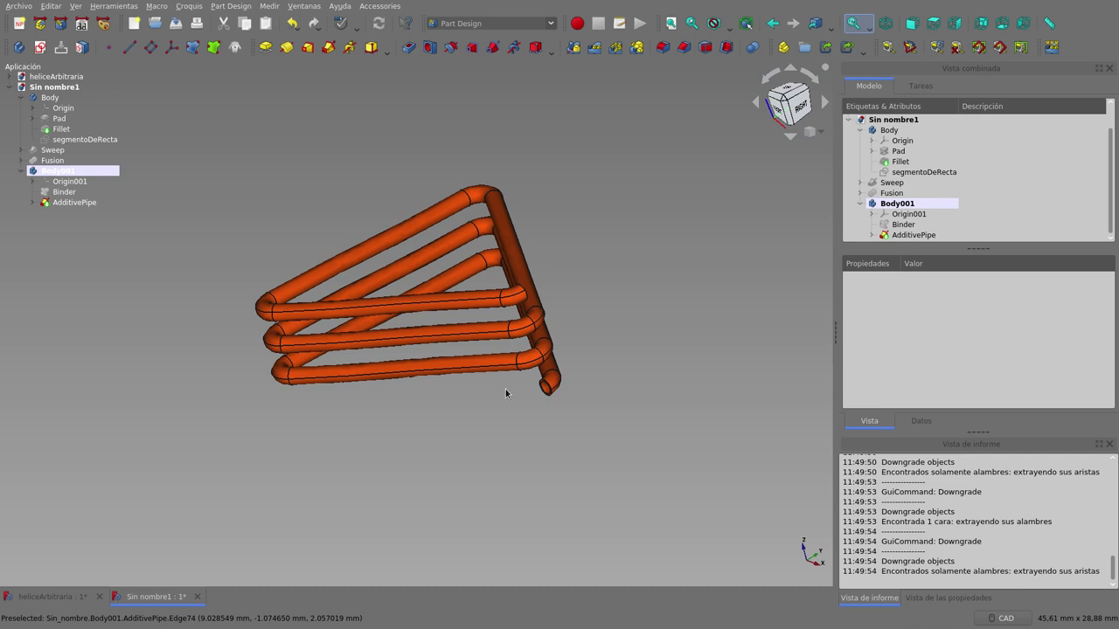
{"action": "middle_click_drag", "start_coordinate": [585, 368], "coordinate": [617, 365]}
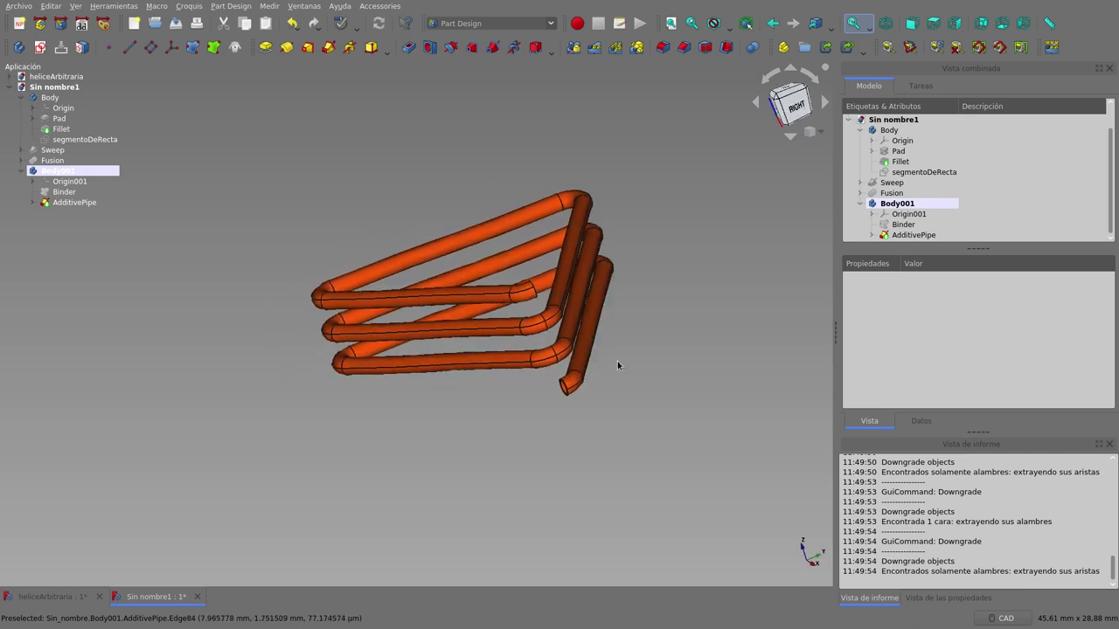